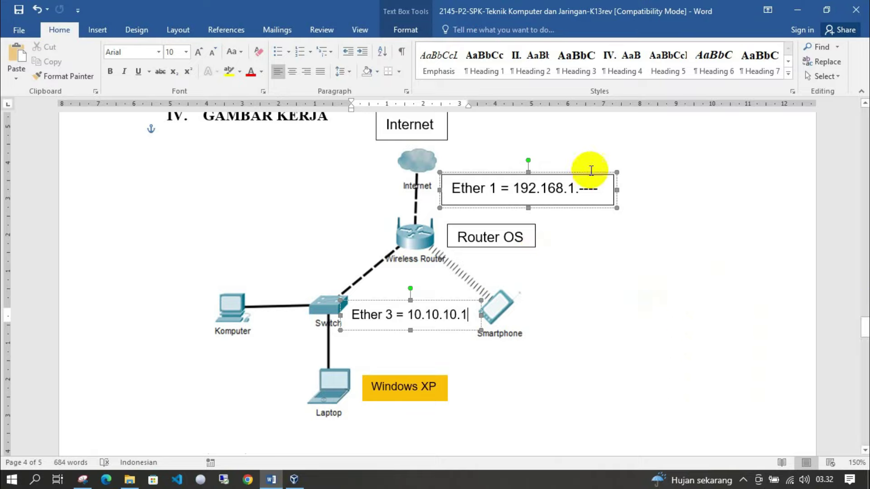
# Step: Set Word aside, bring up VirtualBox Manager with RouterOS 5.20, and show the available networks list
pyautogui.click(796, 10)
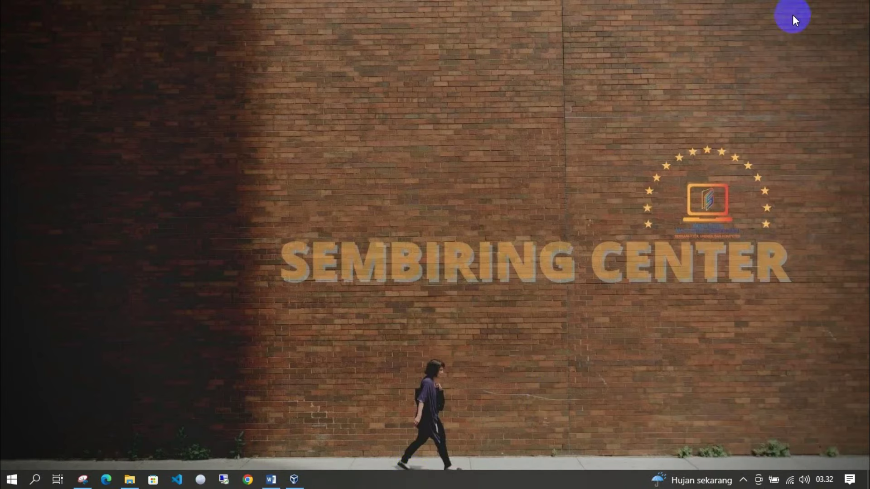
pyautogui.click(293, 481)
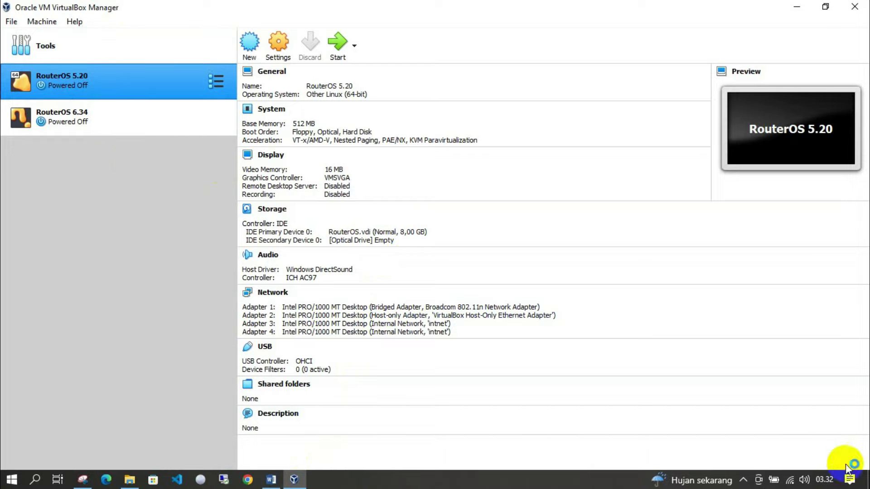
pyautogui.click(793, 480)
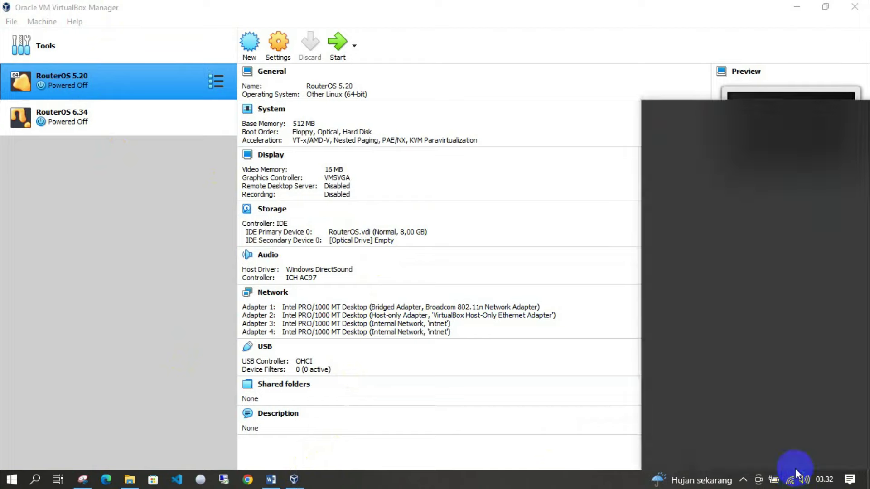
# Step: Reach the Network Connections adapter list from Network & Internet settings, close Settings, and maximize it
pyautogui.click(695, 402)
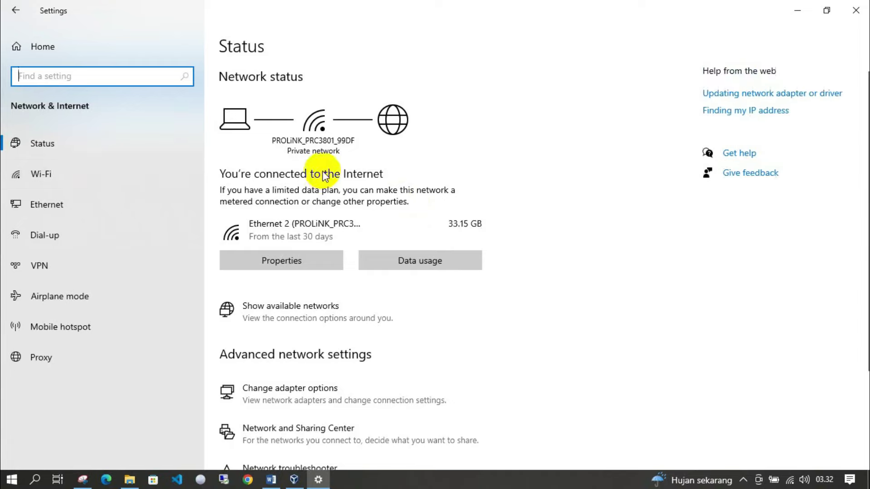
pyautogui.scroll(-3, 311, 317)
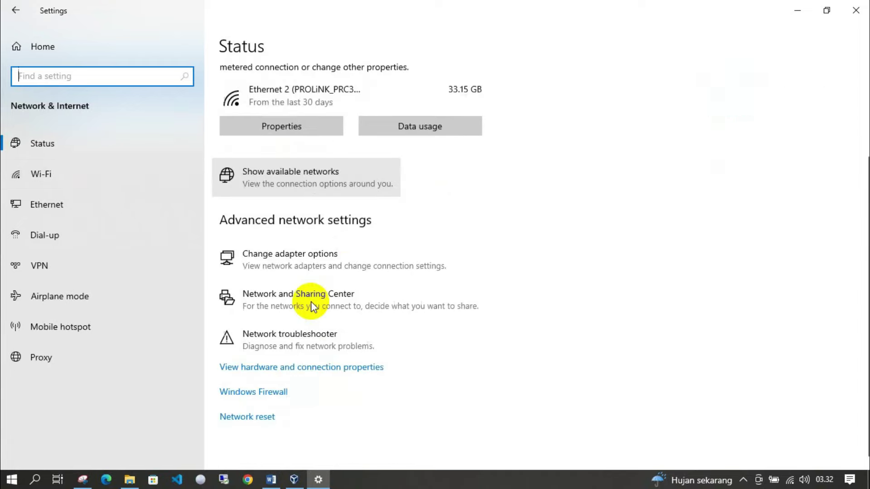
pyautogui.click(277, 266)
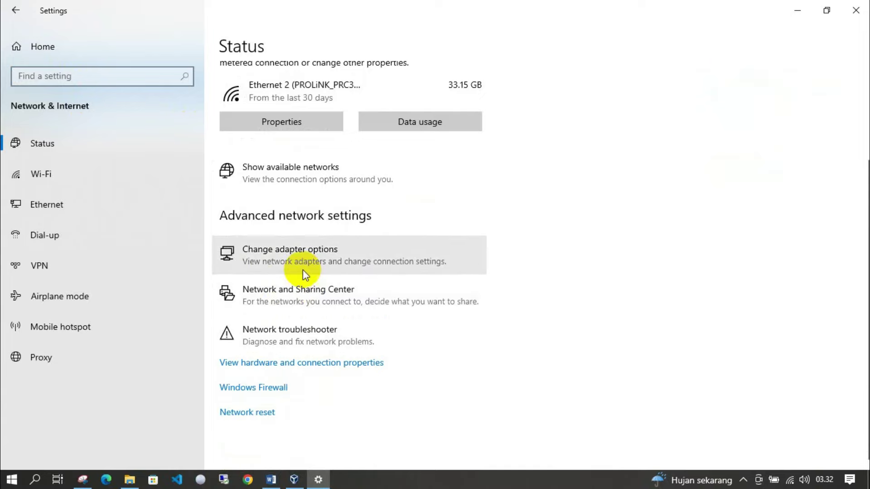
pyautogui.click(317, 250)
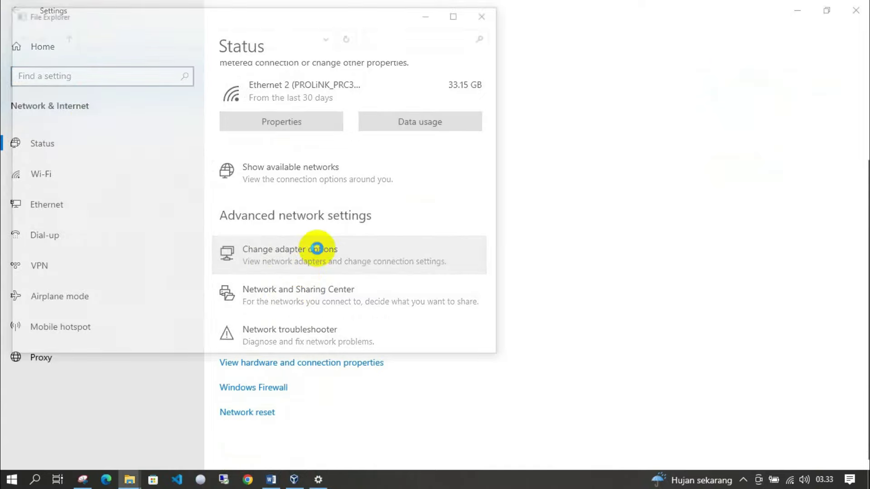
pyautogui.click(855, 9)
pyautogui.click(458, 14)
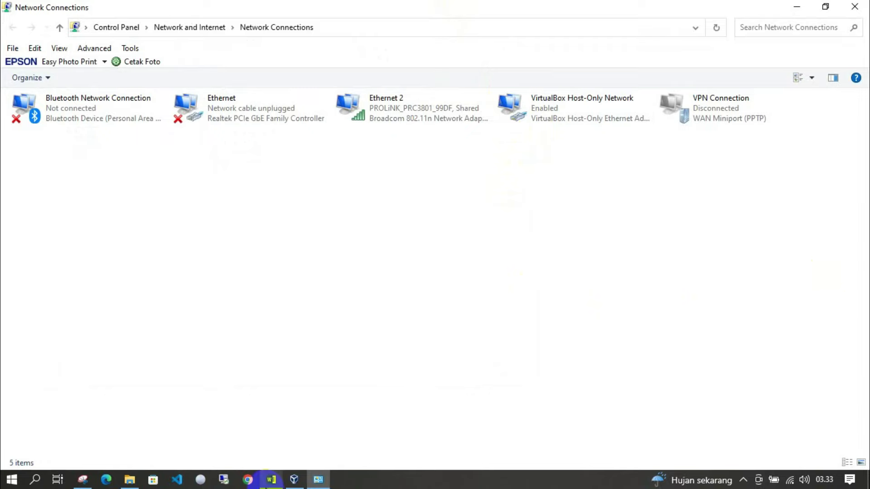
pyautogui.click(270, 479)
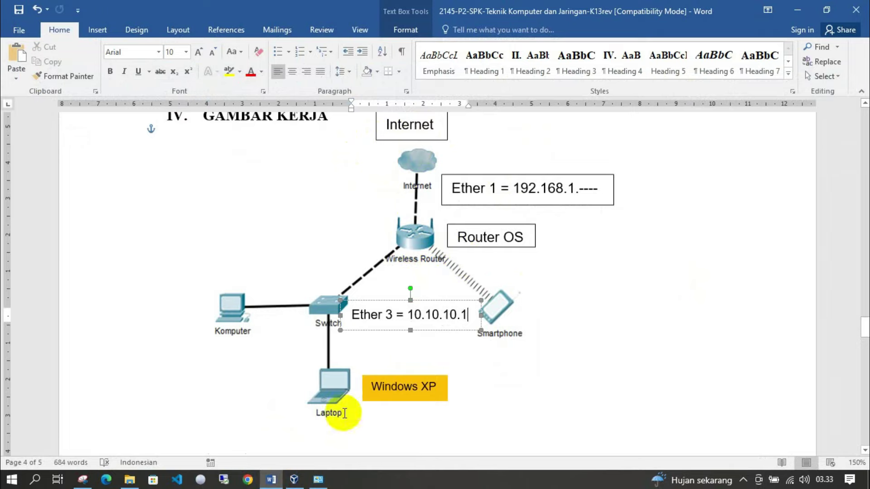
pyautogui.click(311, 482)
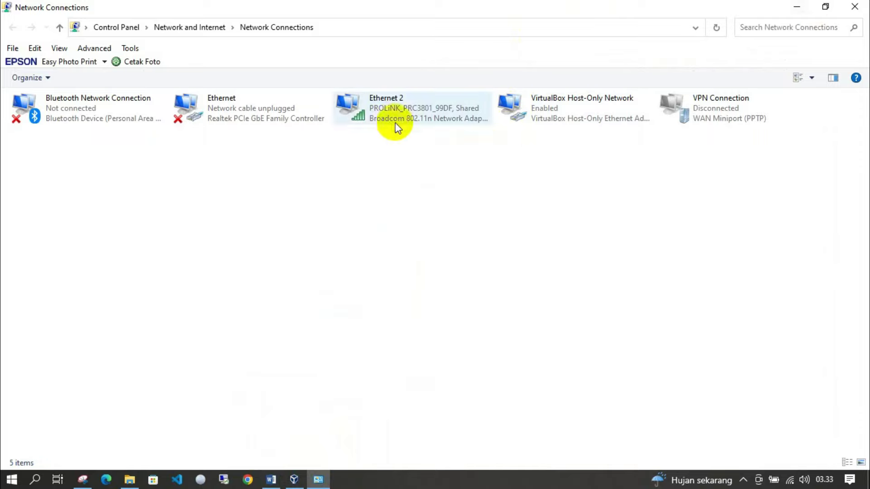
pyautogui.doubleClick(397, 109)
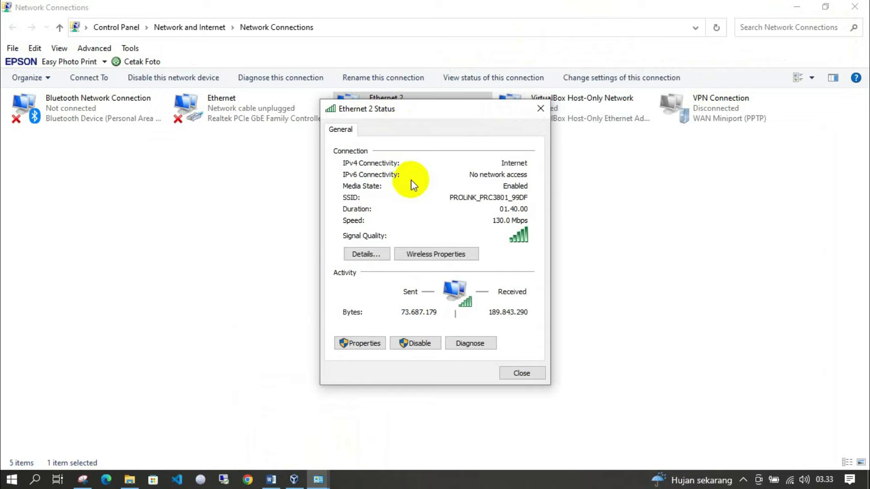
pyautogui.click(540, 108)
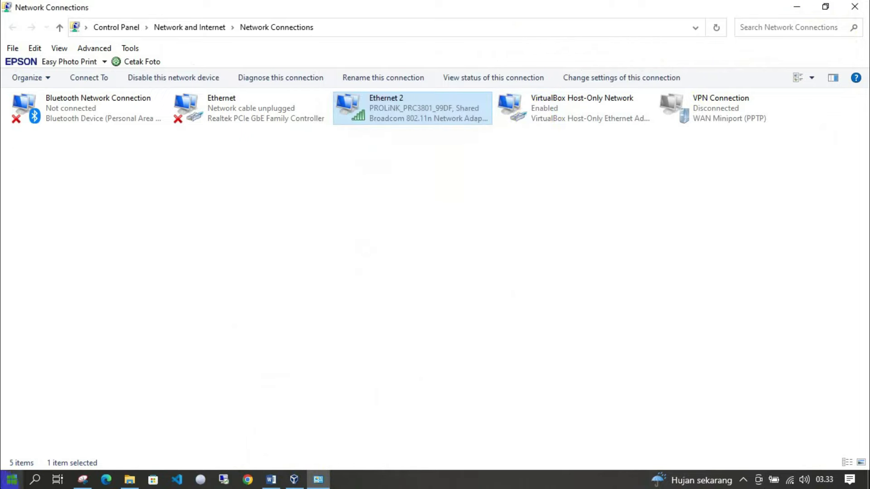
# Step: Run ping google.com in a cmd console (4/4 replies, 0% loss), then minimize it
pyautogui.press('super+r')
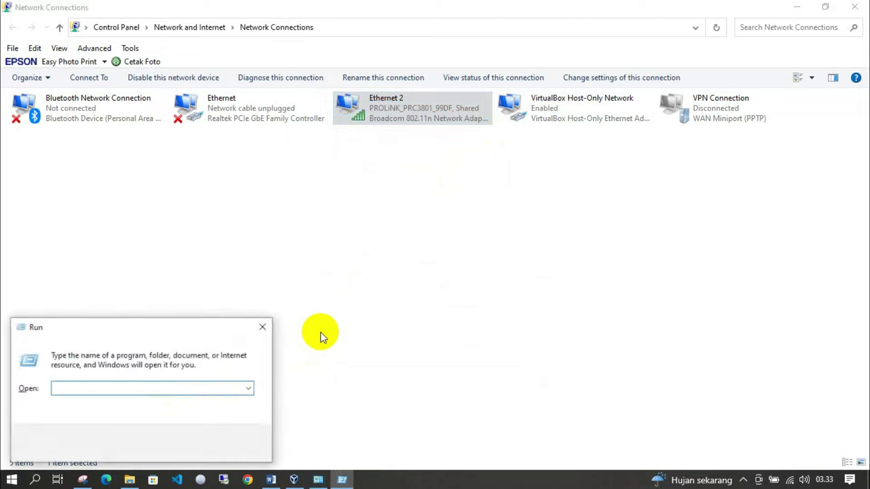
pyautogui.write('cmd')
pyautogui.press('Return')
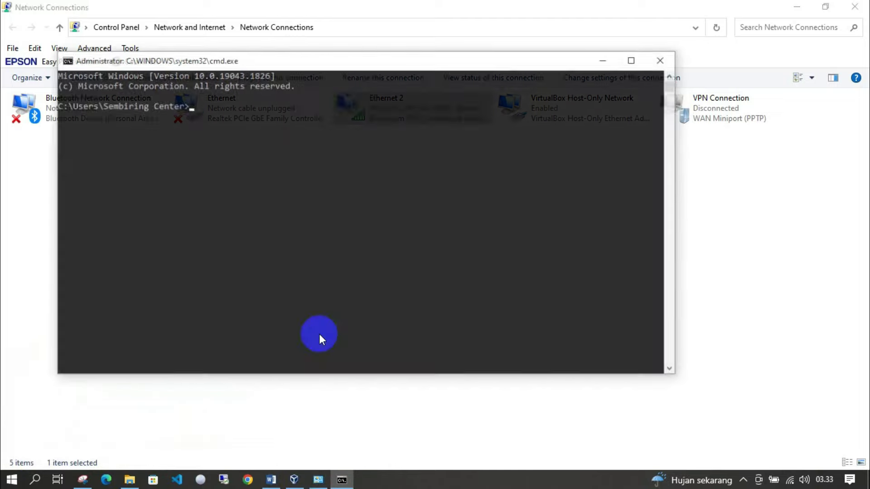
pyautogui.write('ping')
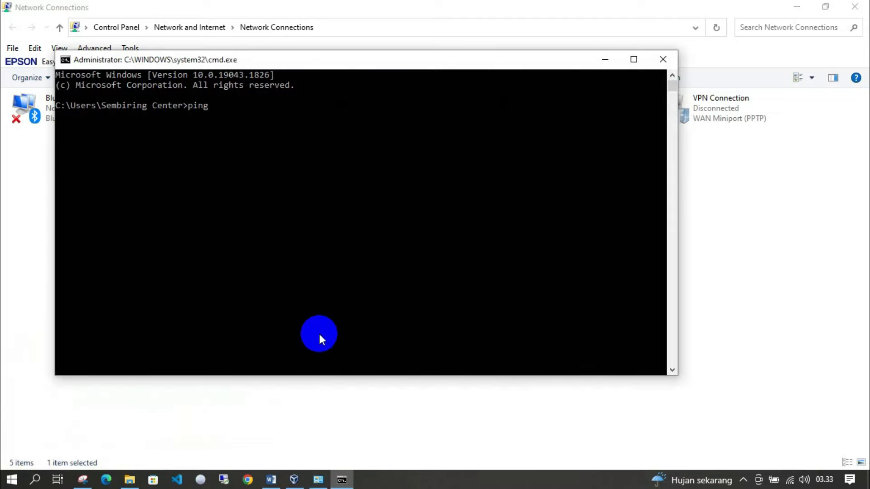
pyautogui.write(' google.com')
pyautogui.press('Return')
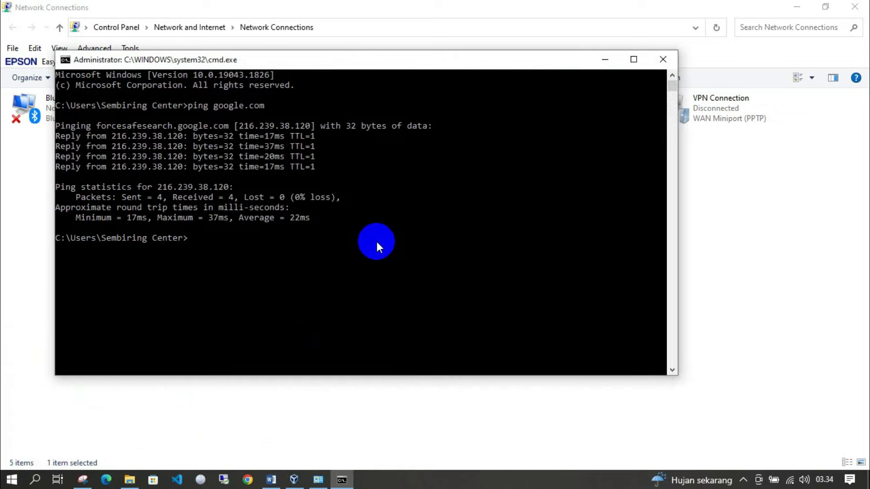
pyautogui.click(599, 60)
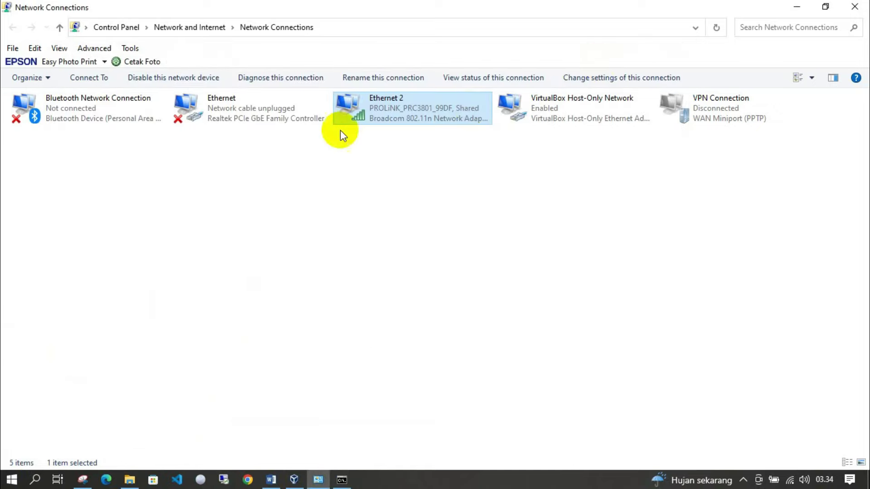
# Step: Open Ethernet 2's properties and review its IPv4 settings
pyautogui.rightClick(397, 109)
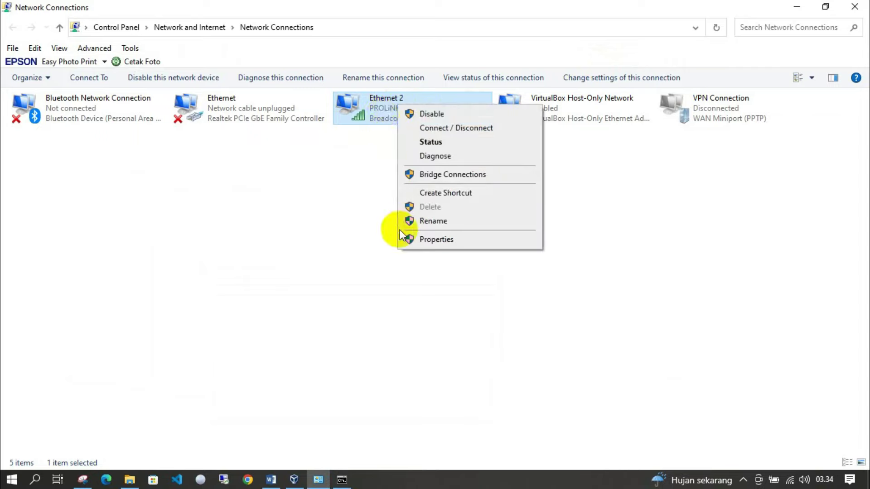
pyautogui.click(419, 238)
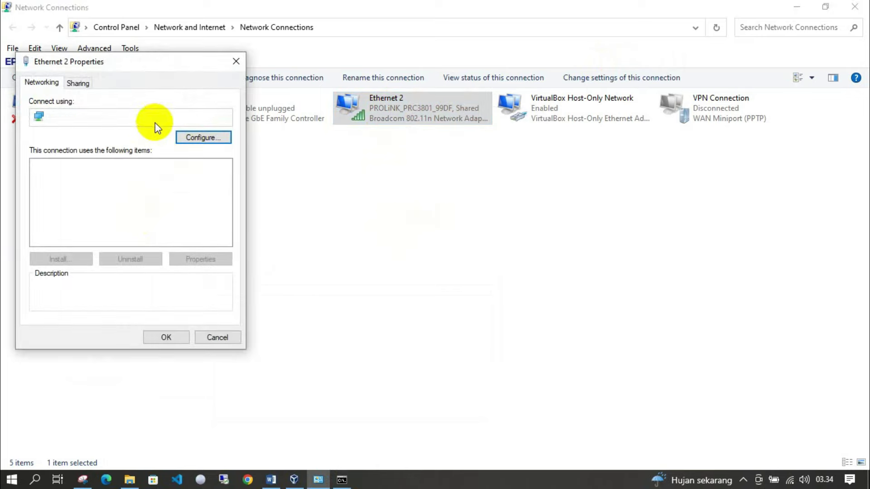
pyautogui.doubleClick(126, 217)
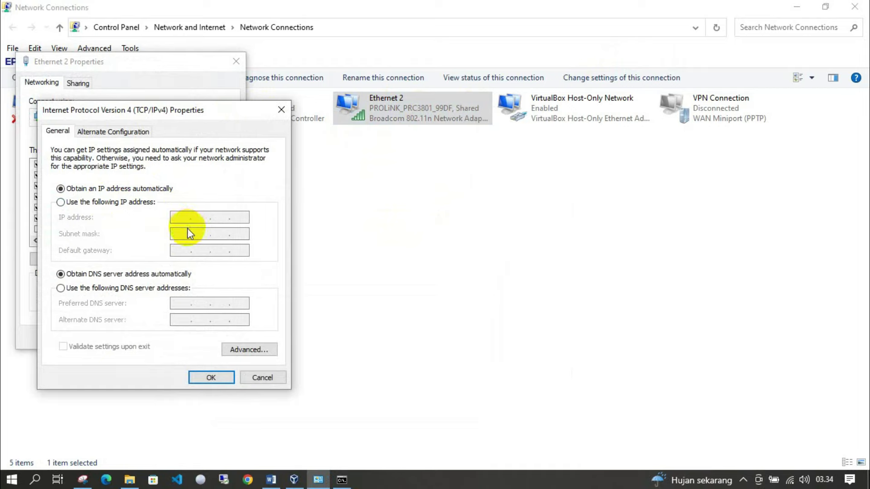
pyautogui.click(199, 373)
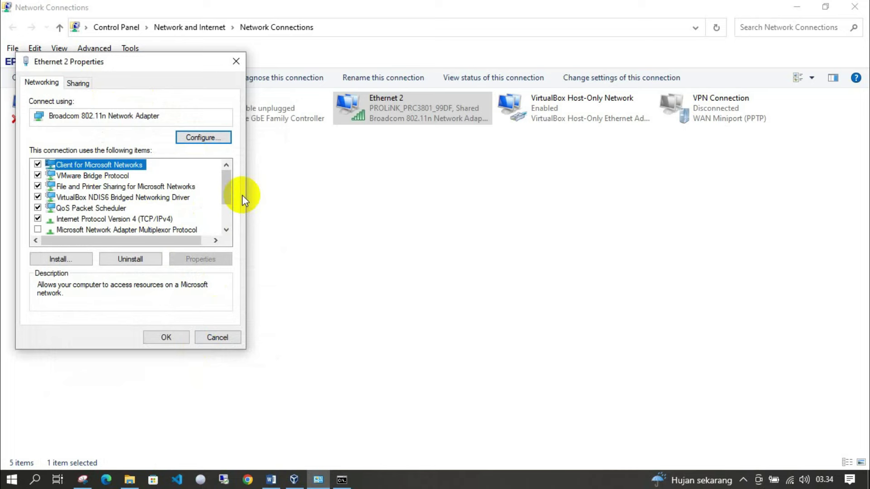
pyautogui.moveTo(178, 62); pyautogui.dragTo(254, 81)
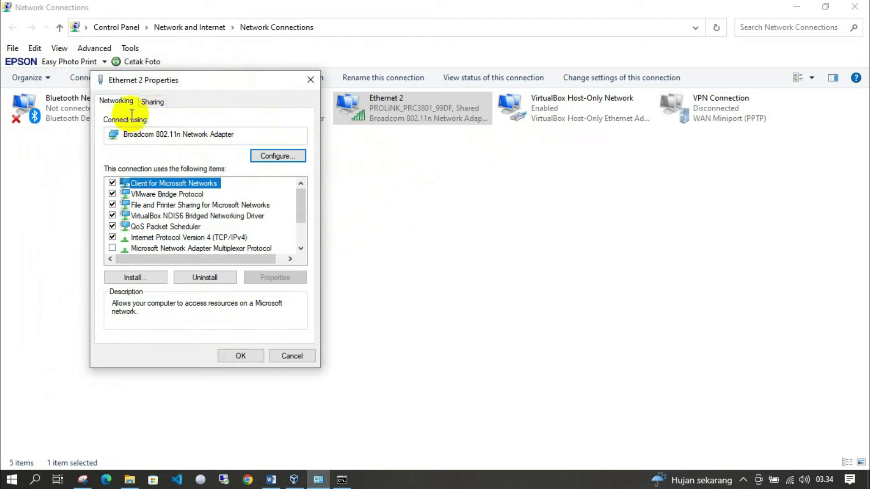
# Step: Uncheck 'Allow other network users to connect' on the Sharing tab and confirm
pyautogui.click(154, 102)
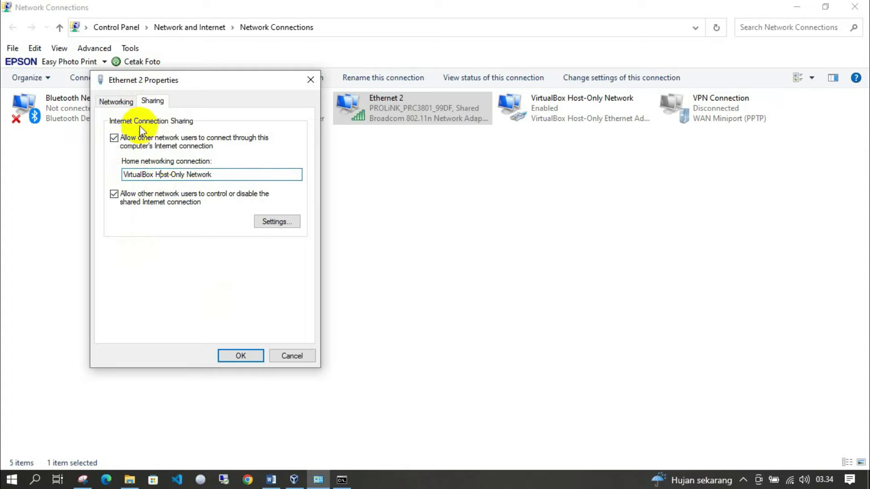
pyautogui.click(114, 138)
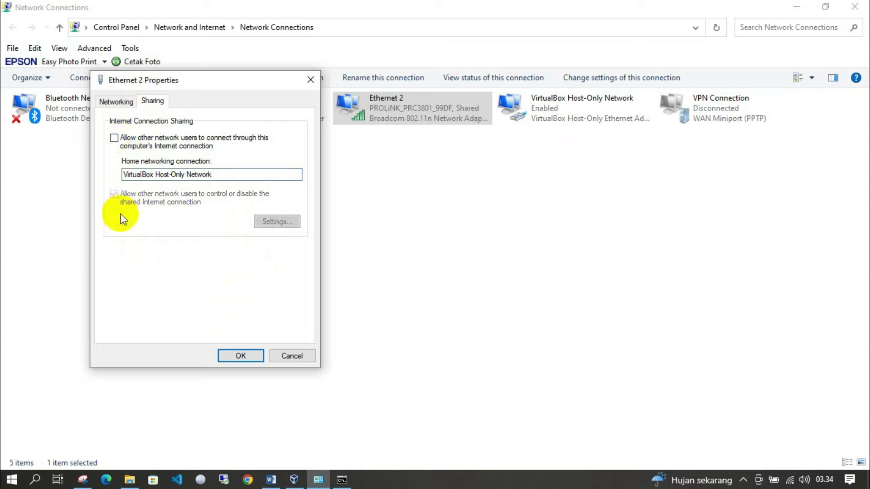
pyautogui.click(237, 352)
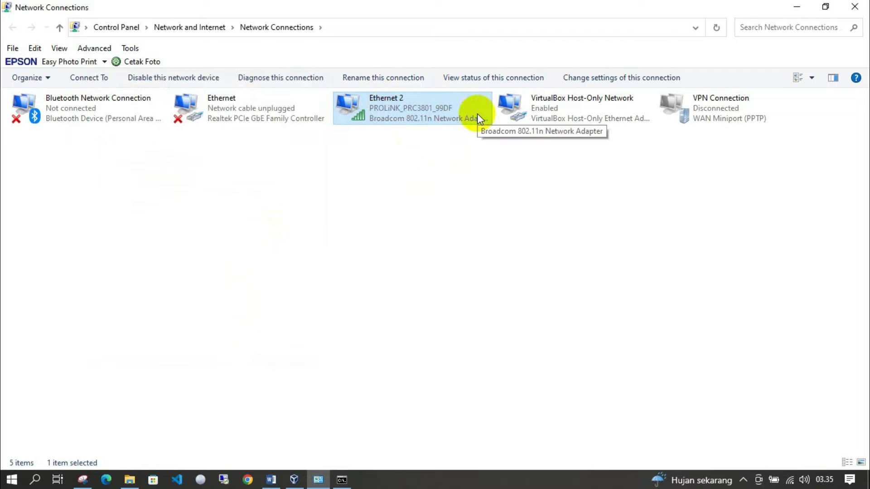
# Step: Reopen Ethernet 2's properties and enable 'Allow other network users to connect' on Sharing
pyautogui.rightClick(405, 104)
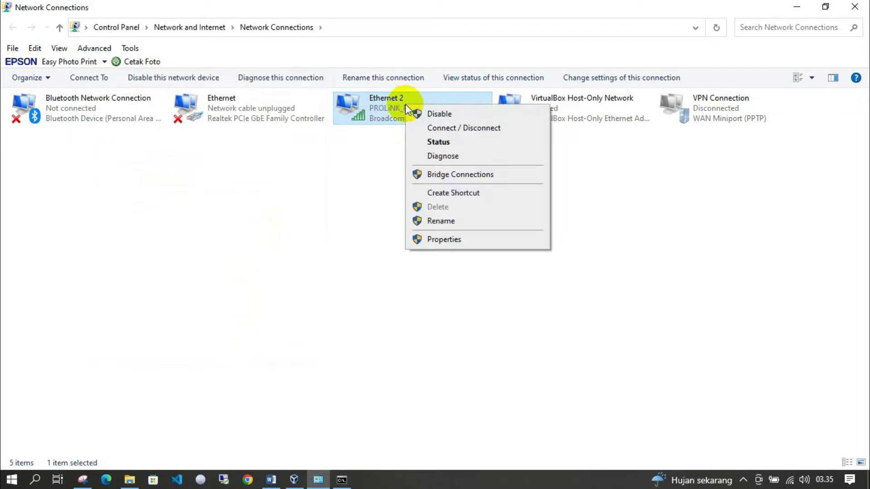
pyautogui.rightClick(390, 105)
pyautogui.click(414, 240)
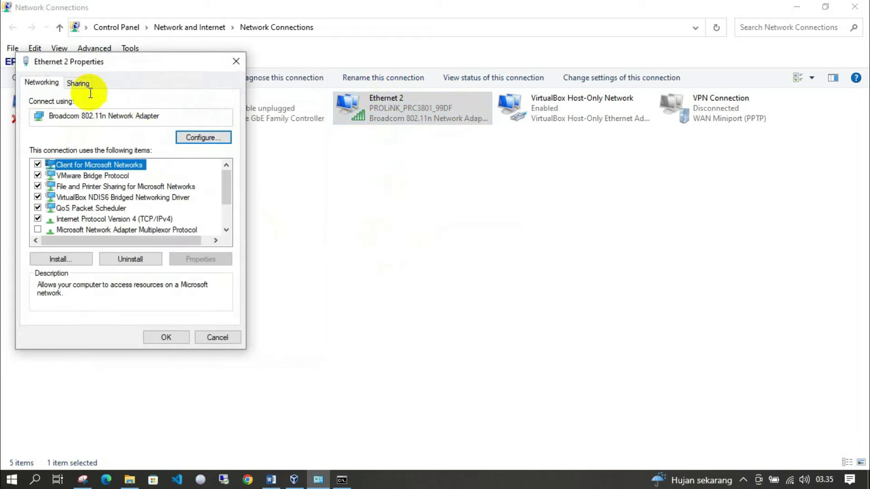
pyautogui.click(79, 82)
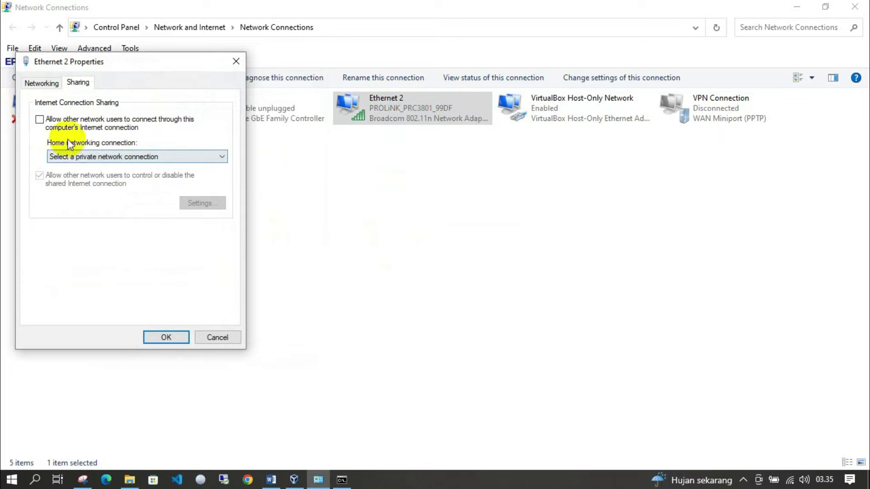
pyautogui.click(39, 120)
# Step: Choose VirtualBox Host-Only Network as the home connection, confirm the services, and accept enabling sharing
pyautogui.click(184, 155)
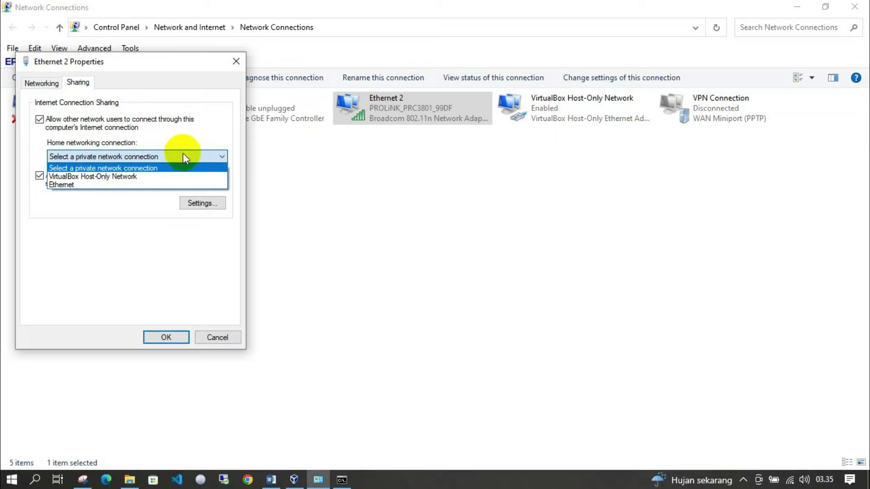
pyautogui.click(93, 176)
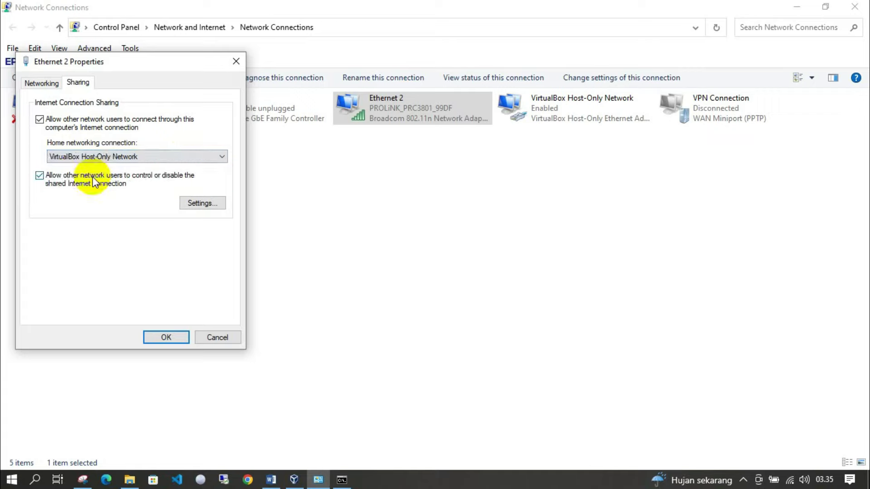
pyautogui.click(193, 202)
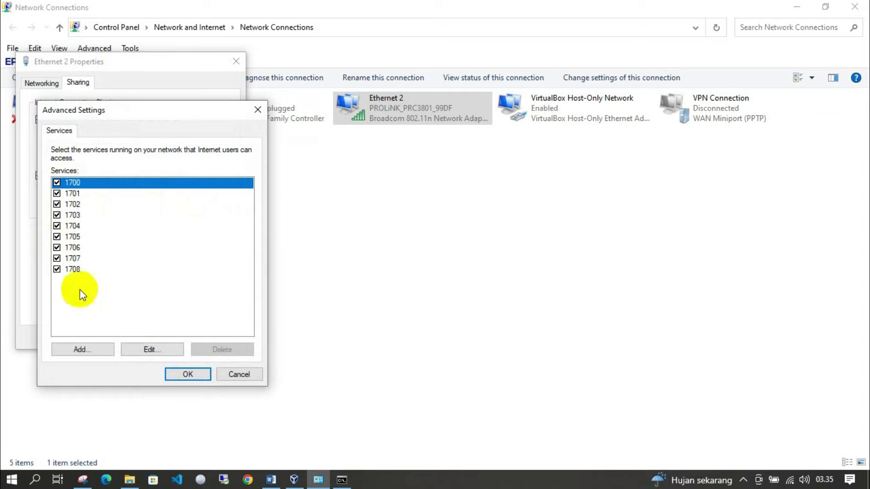
pyautogui.click(188, 375)
pyautogui.click(171, 341)
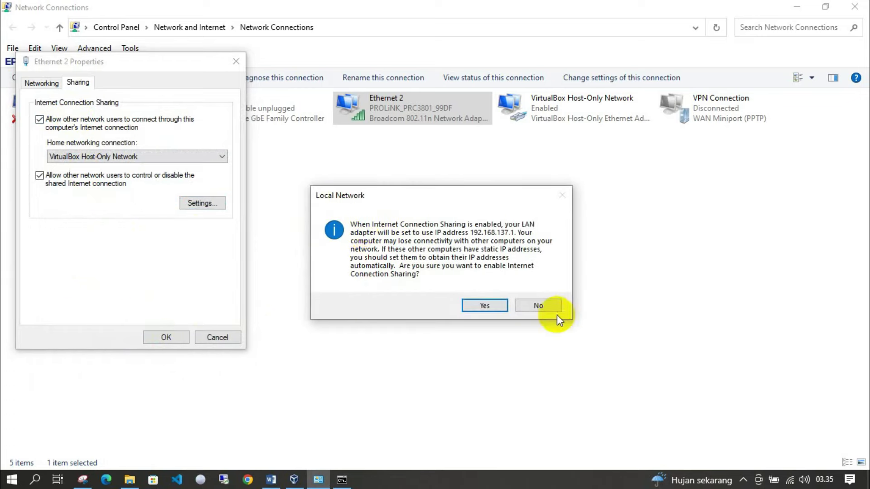
pyautogui.click(482, 307)
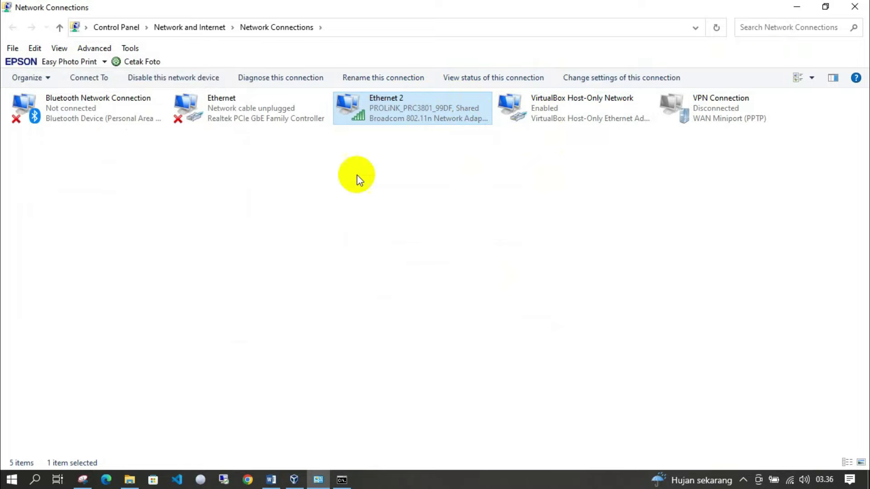
# Step: Start a new VM named RouterOs with type Linux, version Other Linux (64-bit)
pyautogui.click(805, 7)
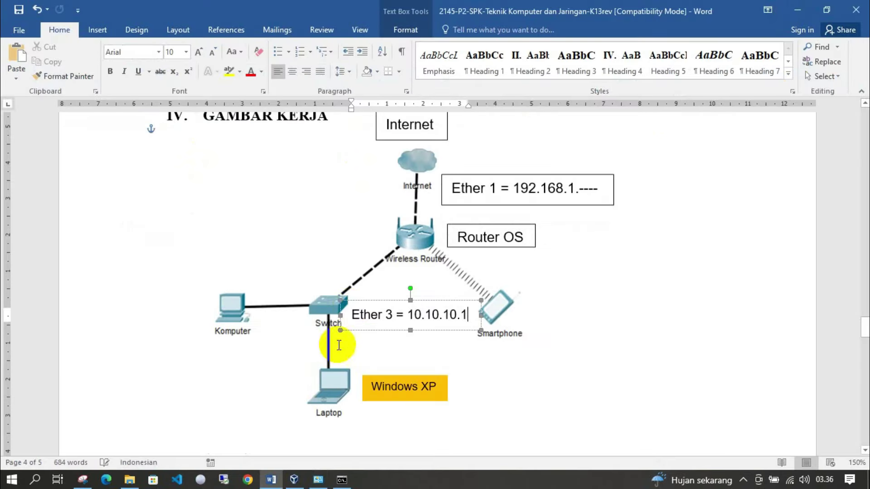
pyautogui.click(295, 480)
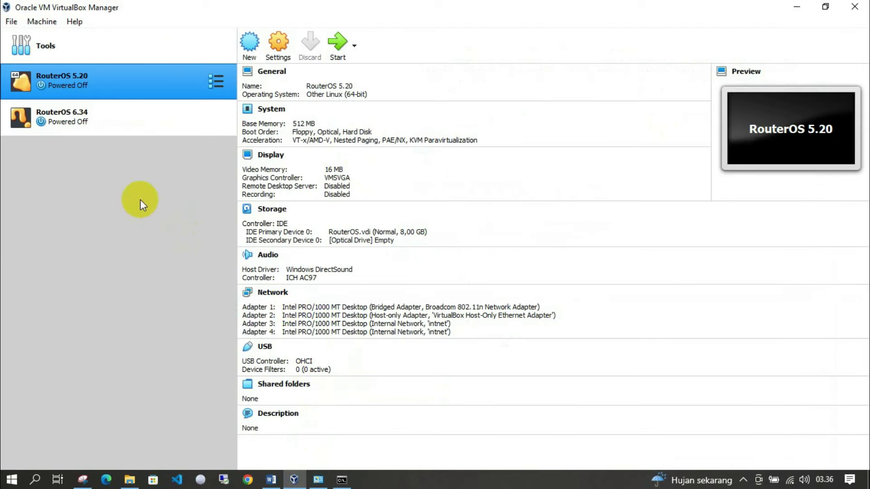
pyautogui.click(250, 42)
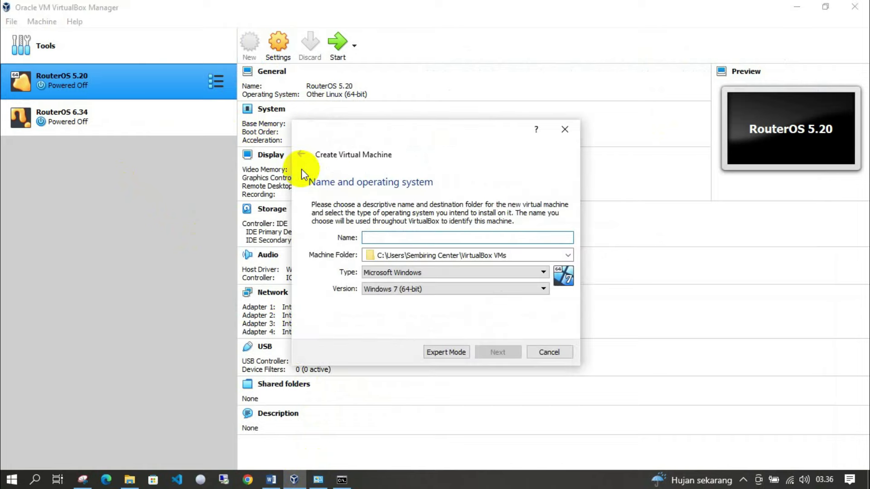
pyautogui.click(397, 237)
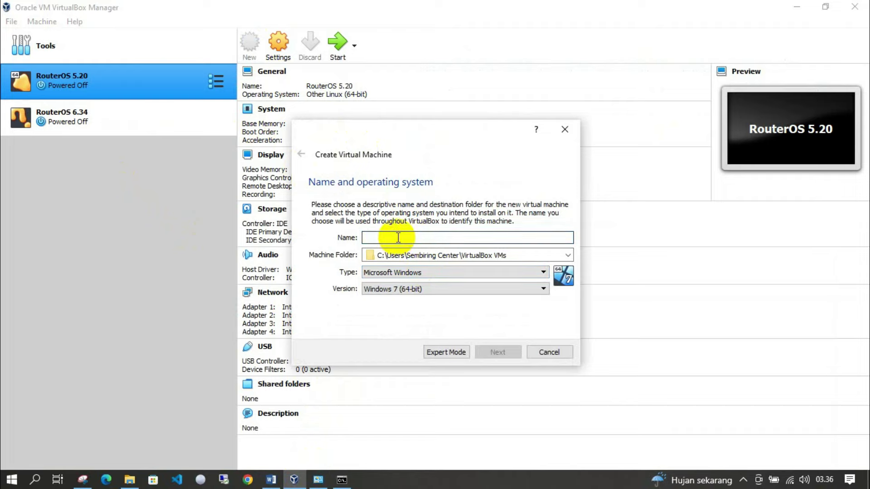
pyautogui.write('RouterOs')
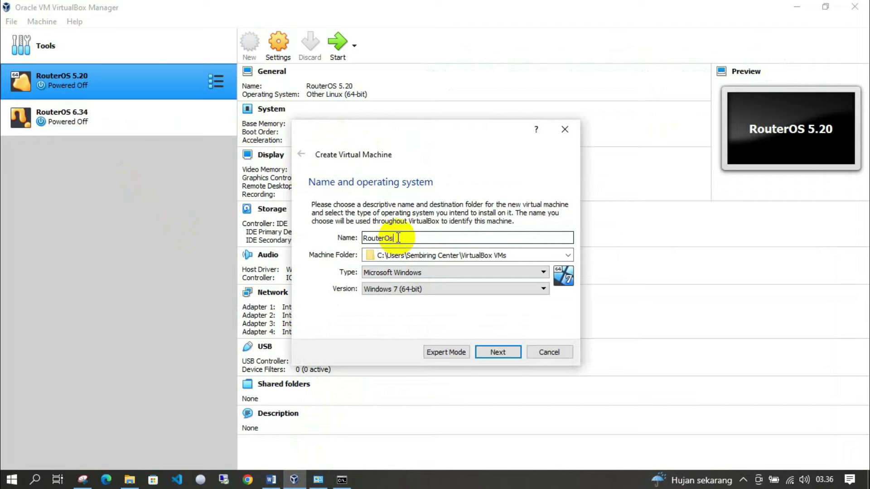
pyautogui.click(430, 272)
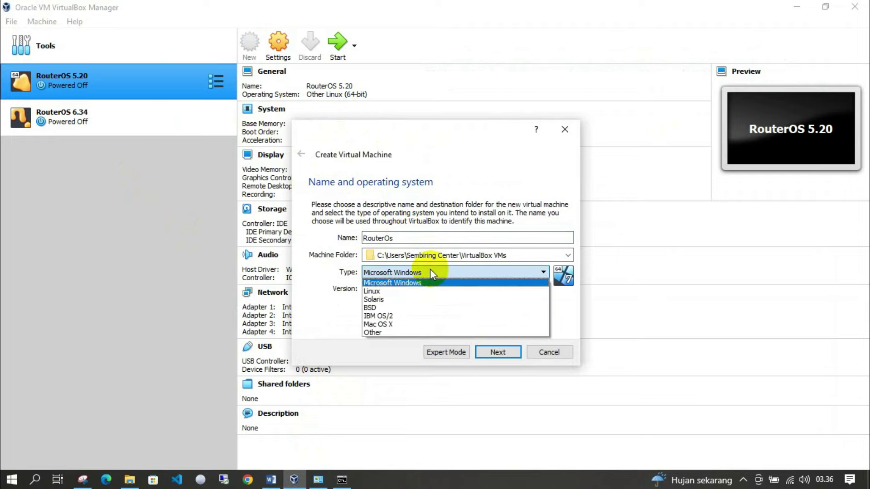
pyautogui.click(392, 292)
pyautogui.click(406, 289)
pyautogui.scroll(-4, 410, 335)
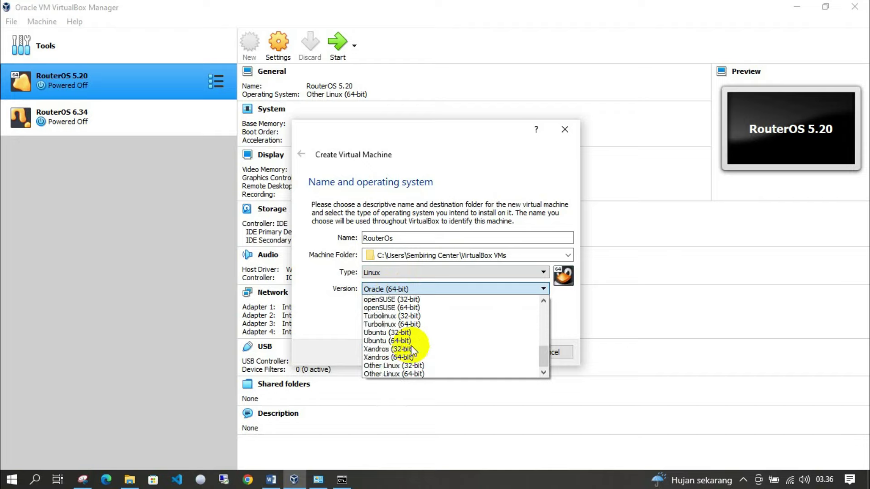
pyautogui.click(398, 374)
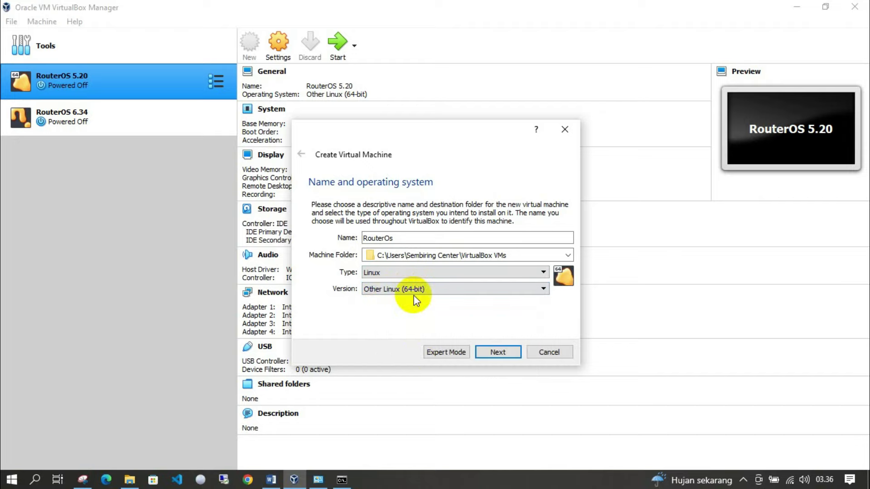
# Step: Keep 512 MB memory and create a dynamically allocated 2 GB VDI disk
pyautogui.click(493, 352)
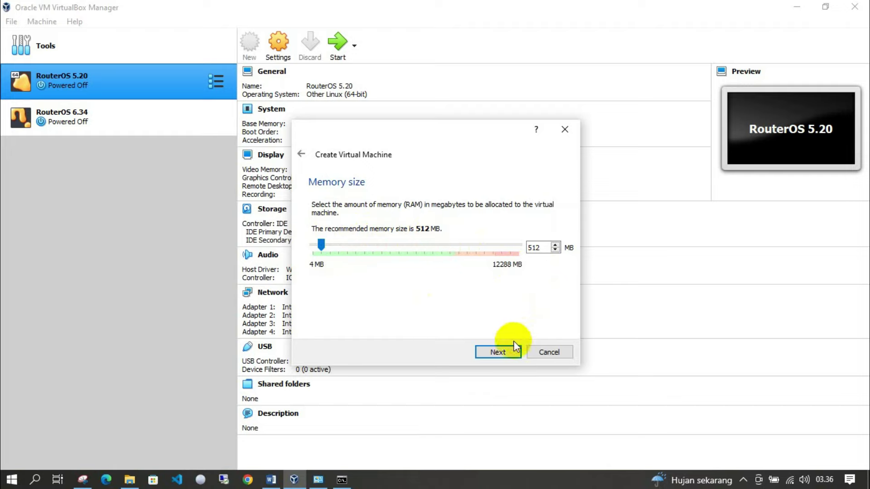
pyautogui.click(499, 353)
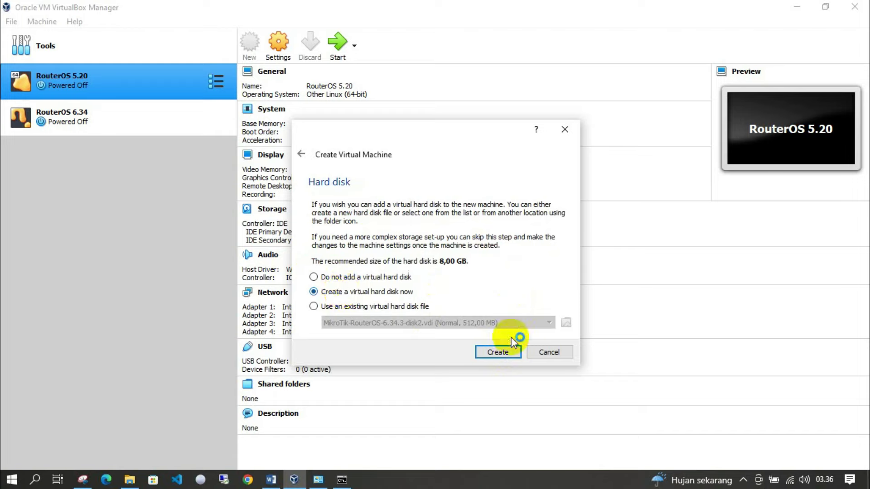
pyautogui.click(506, 355)
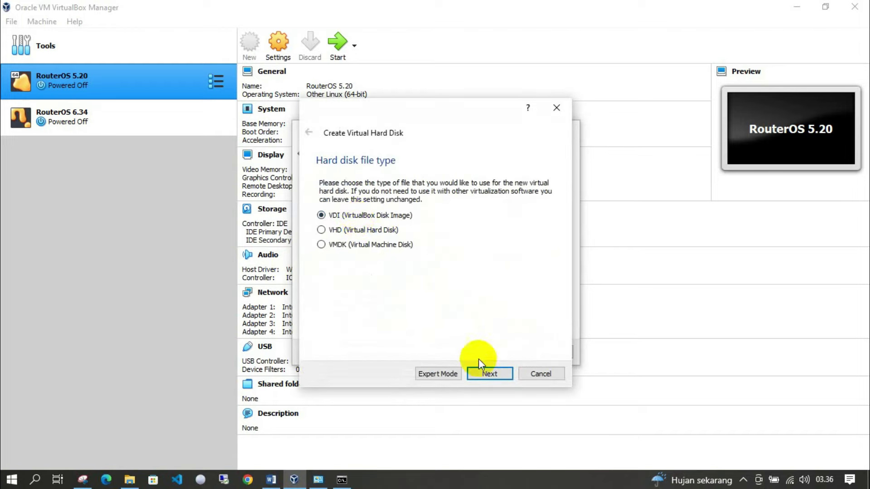
pyautogui.click(493, 372)
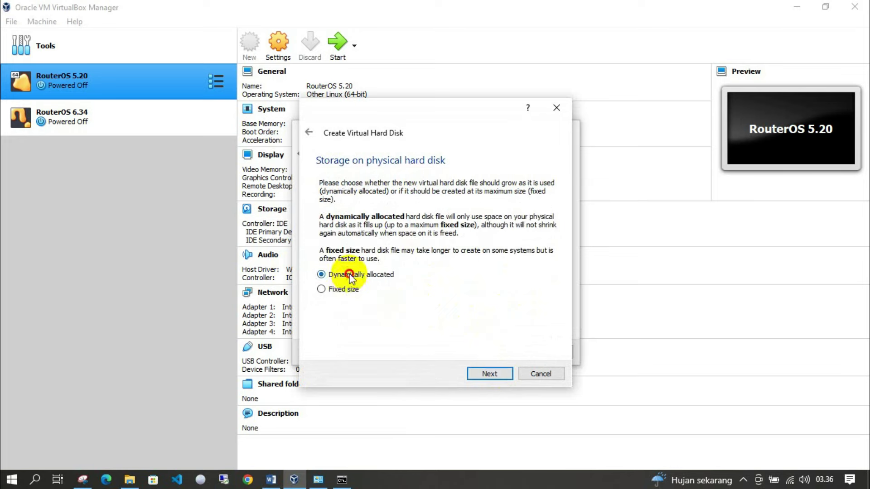
pyautogui.click(489, 375)
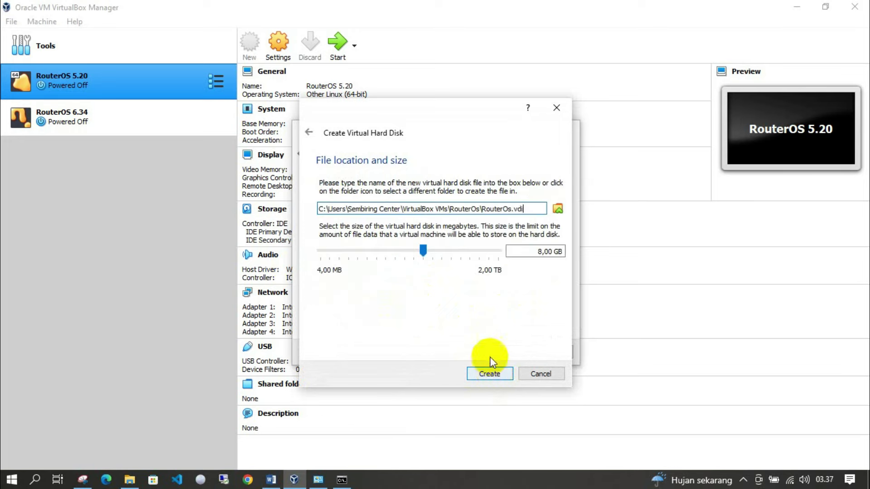
pyautogui.click(542, 252)
pyautogui.doubleClick(541, 251)
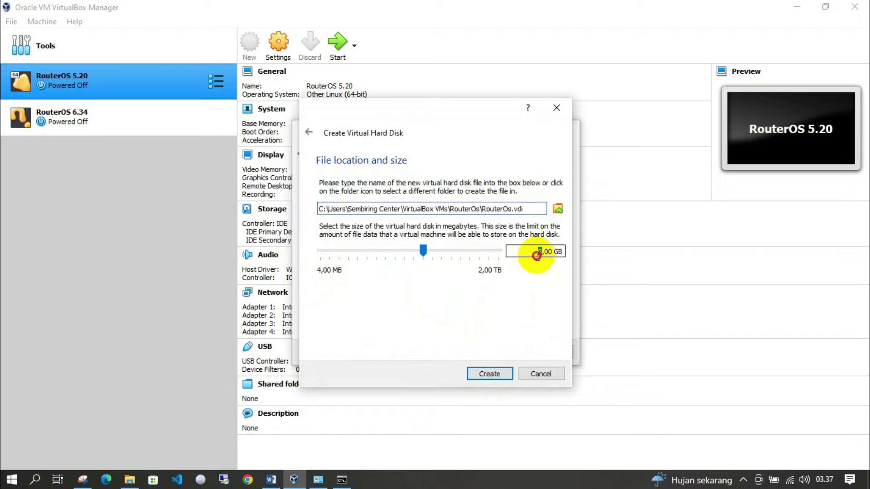
pyautogui.write('2')
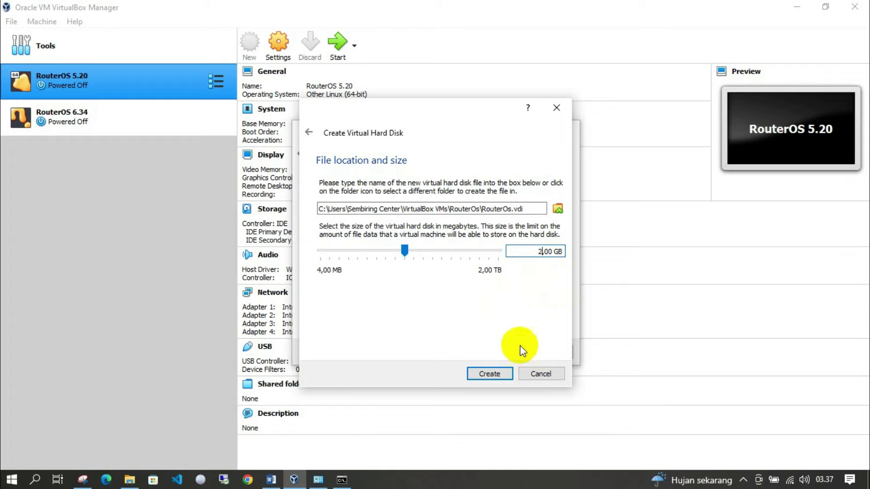
pyautogui.click(498, 370)
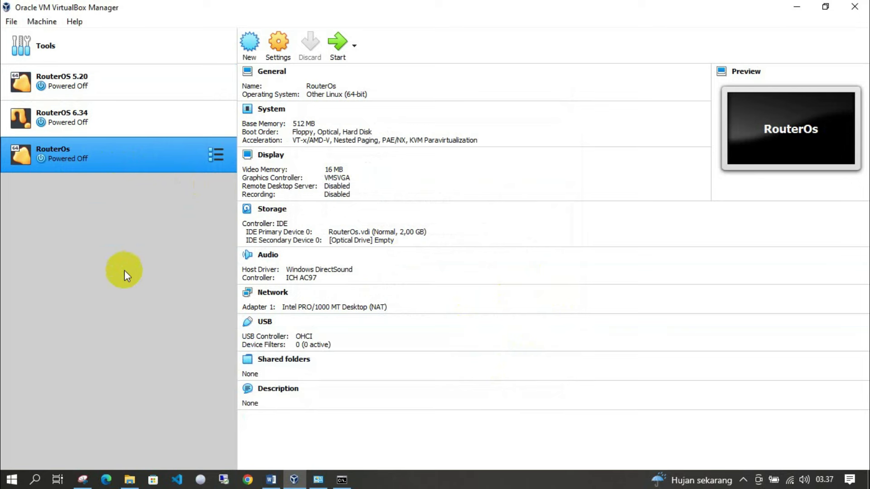
pyautogui.click(271, 479)
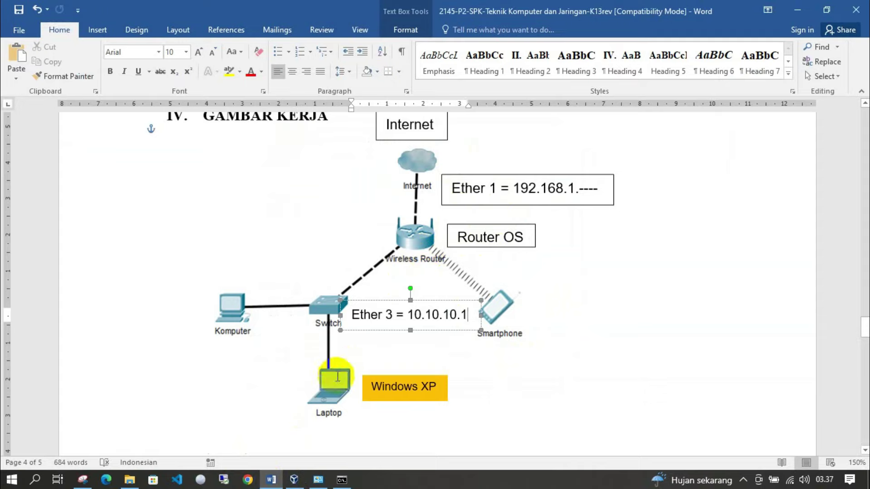
pyautogui.click(294, 480)
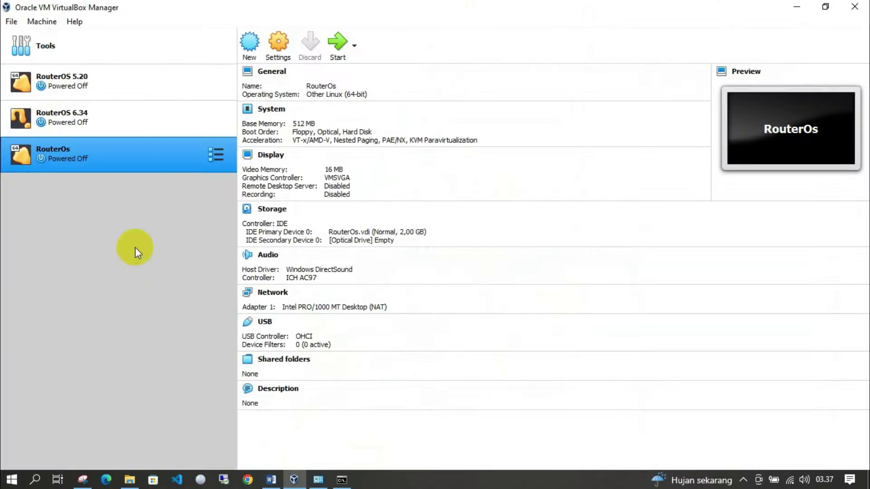
pyautogui.click(250, 41)
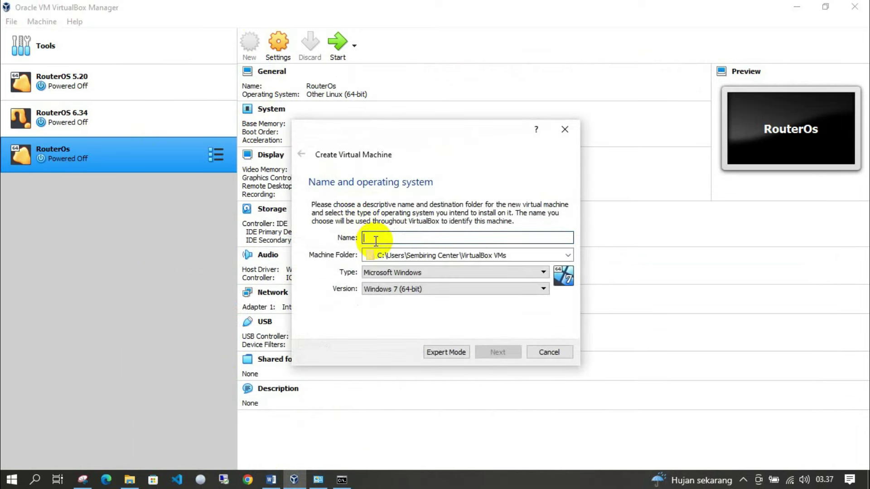
# Step: Name the machine windowsxp, keep Windows XP (32-bit), and raise memory to 512 MB
pyautogui.write('windows')
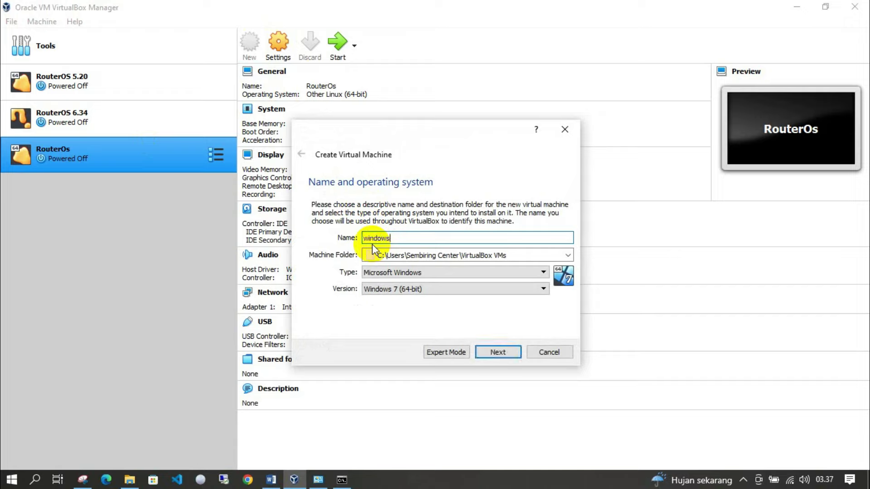
pyautogui.write('xp')
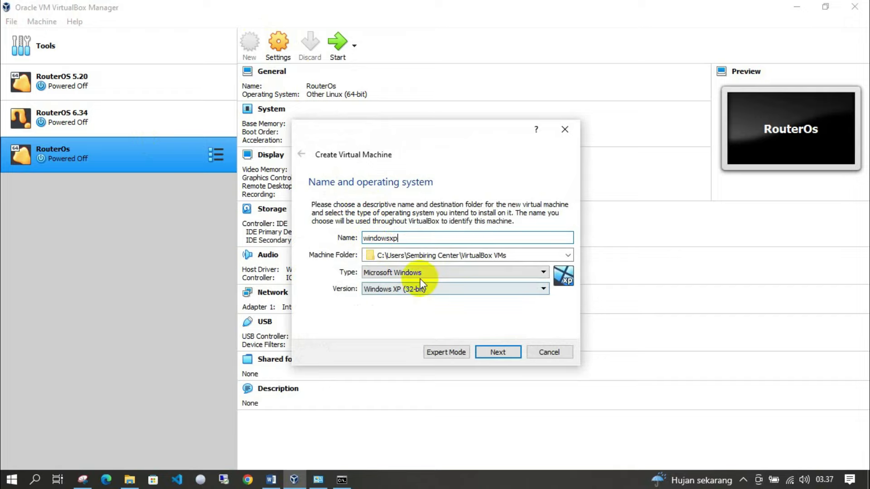
pyautogui.click(419, 273)
pyautogui.click(419, 282)
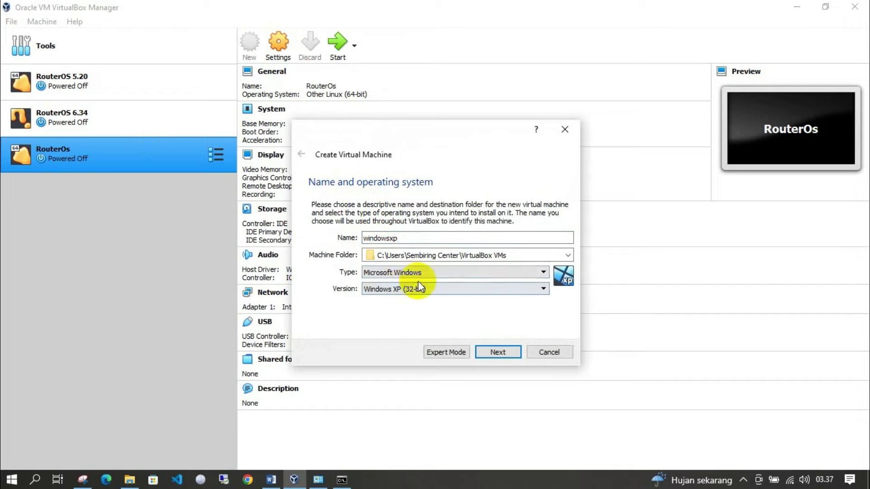
pyautogui.click(429, 291)
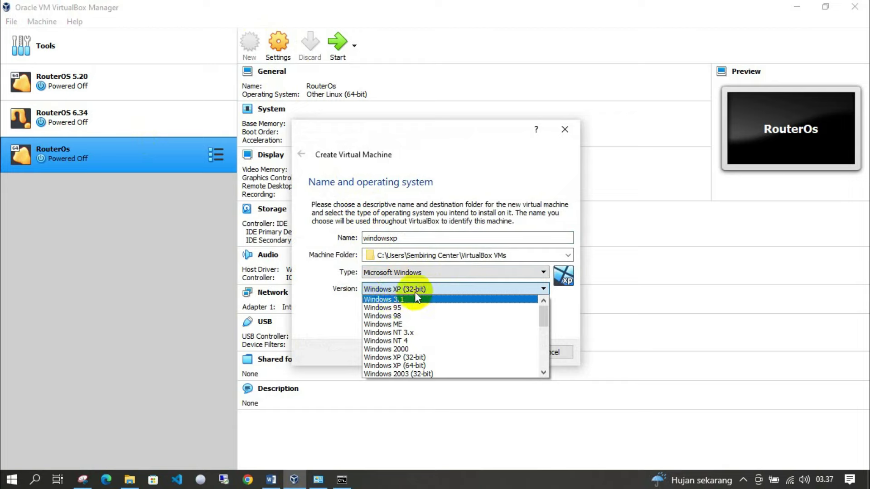
pyautogui.click(415, 292)
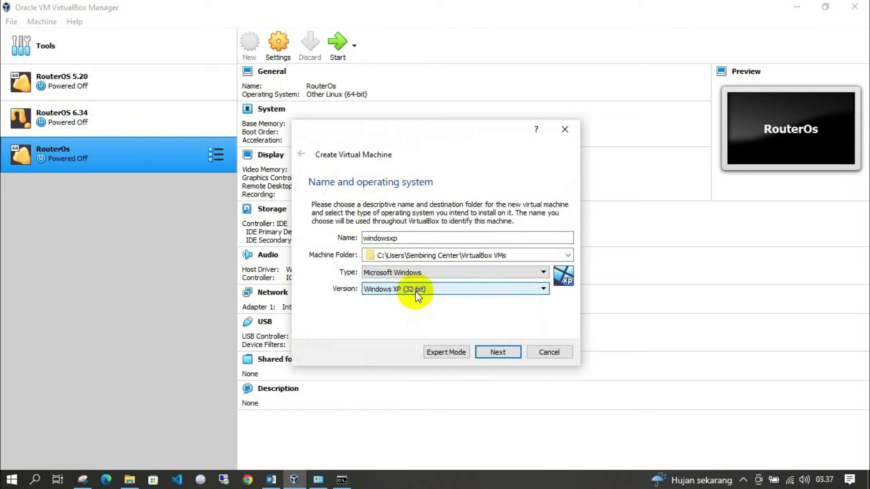
pyautogui.click(496, 354)
pyautogui.moveTo(316, 245); pyautogui.dragTo(324, 245)
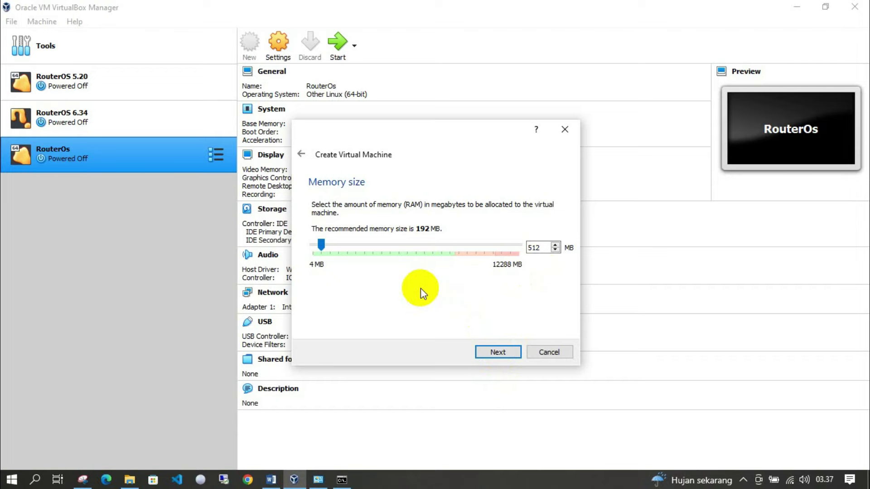
# Step: Create a new dynamically allocated VDI disk of 25 GB to finish the machine
pyautogui.click(496, 352)
pyautogui.click(324, 292)
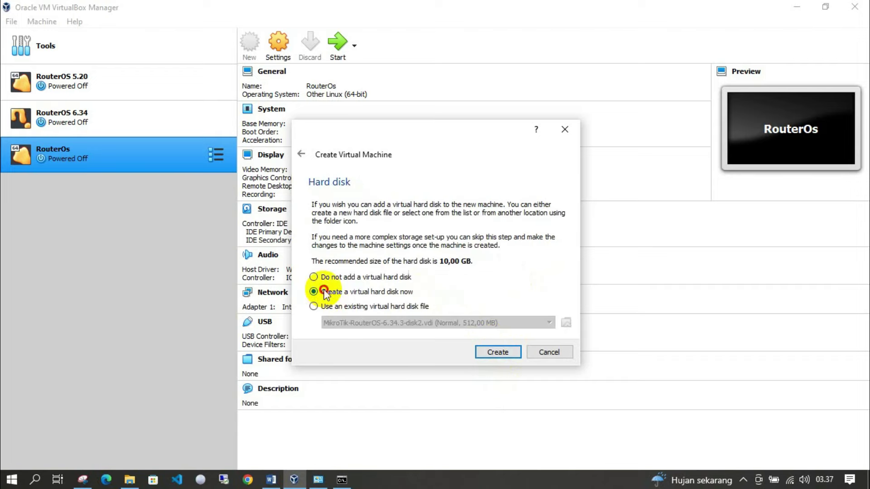
pyautogui.click(501, 352)
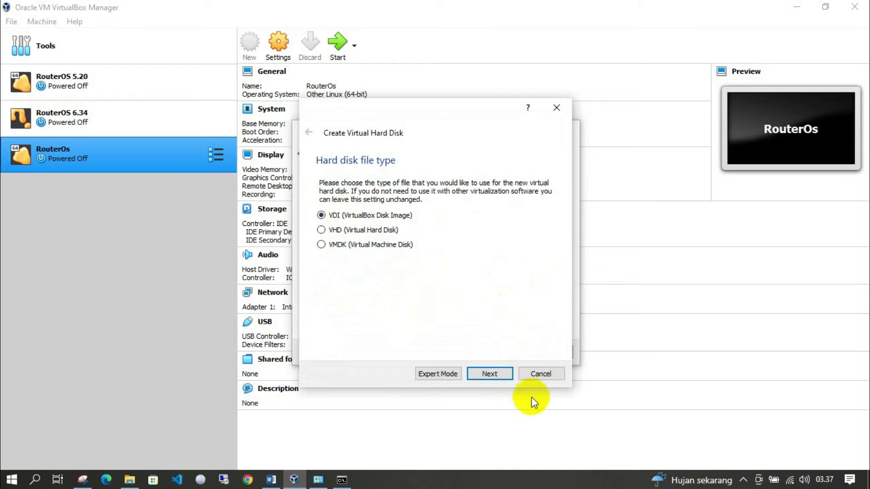
pyautogui.click(501, 374)
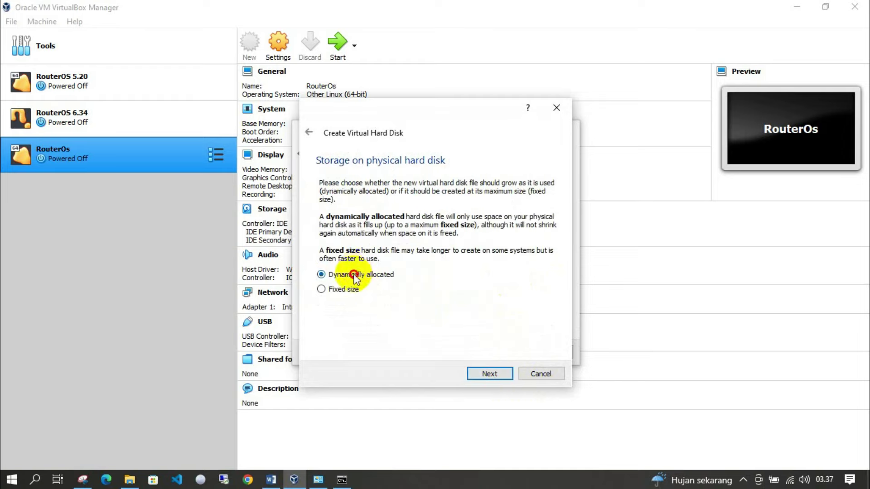
pyautogui.click(508, 374)
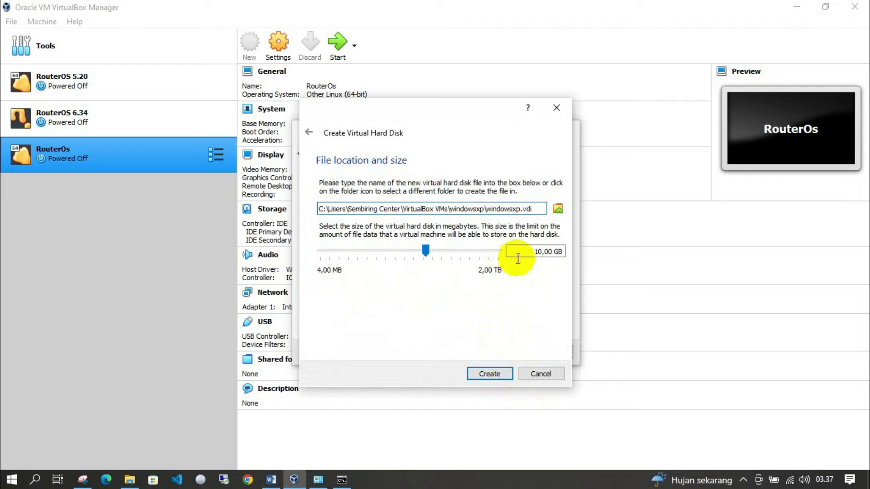
pyautogui.doubleClick(538, 251)
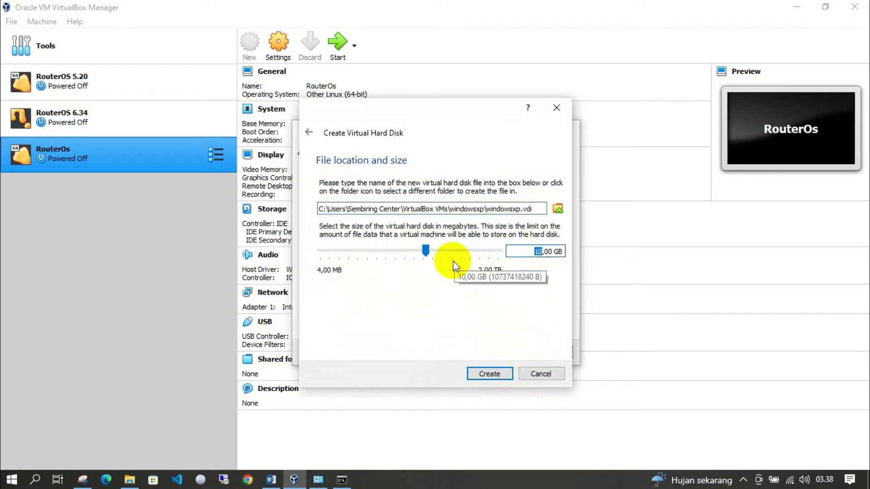
pyautogui.write('25')
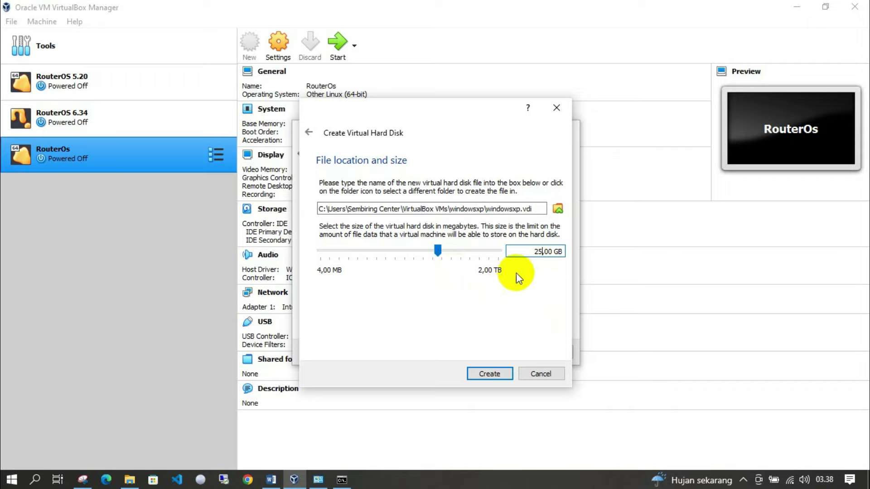
pyautogui.click(487, 373)
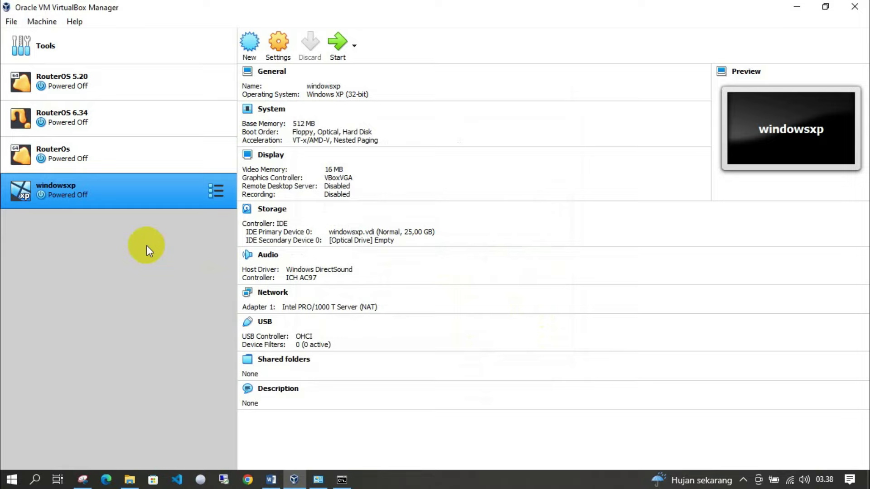
pyautogui.click(75, 155)
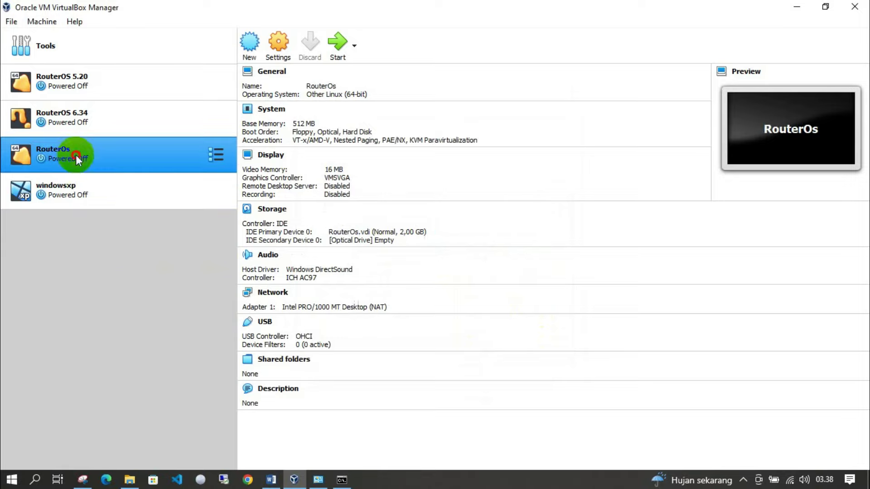
# Step: Compare the windowsxp and RouterOs details, then open RouterOs's settings
pyautogui.click(79, 199)
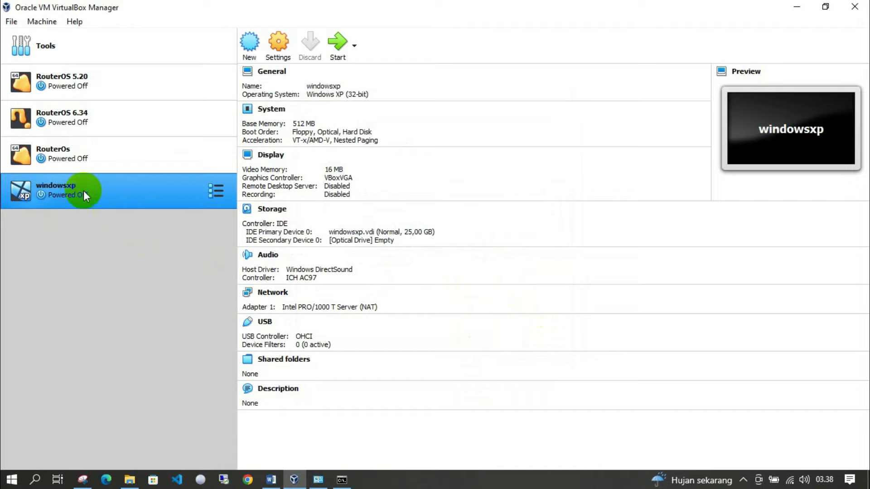
pyautogui.click(78, 166)
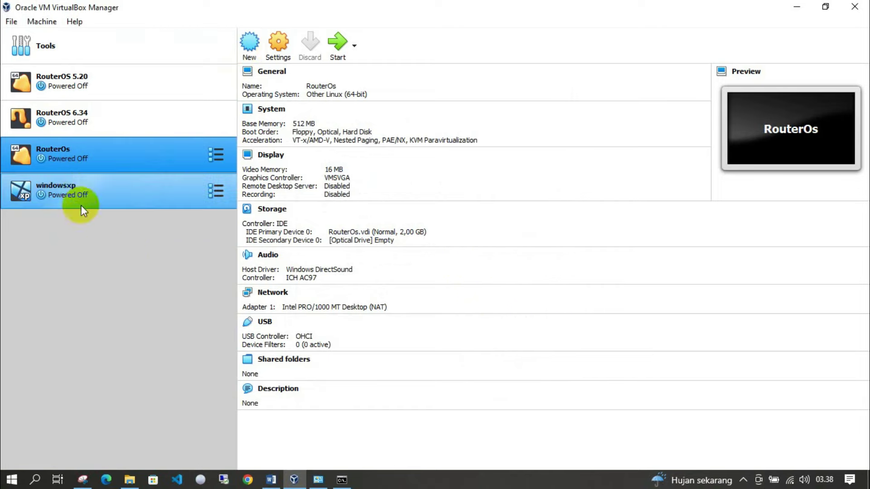
pyautogui.click(80, 190)
pyautogui.click(83, 155)
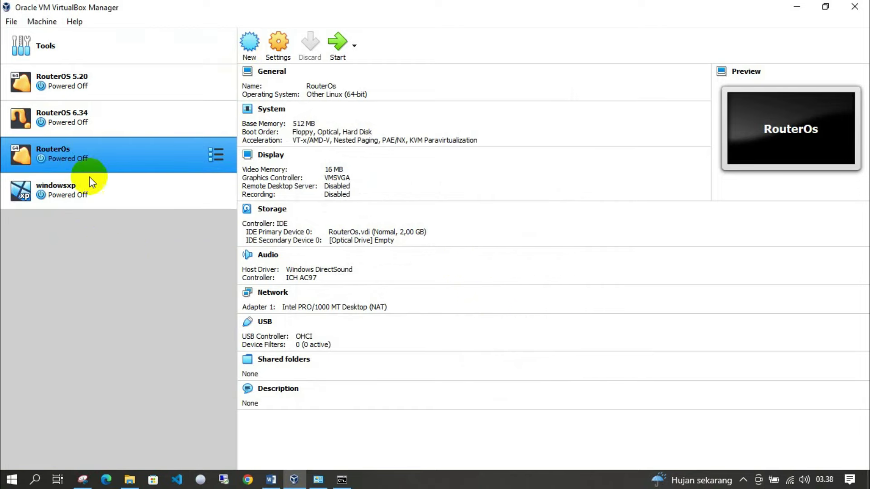
pyautogui.click(277, 45)
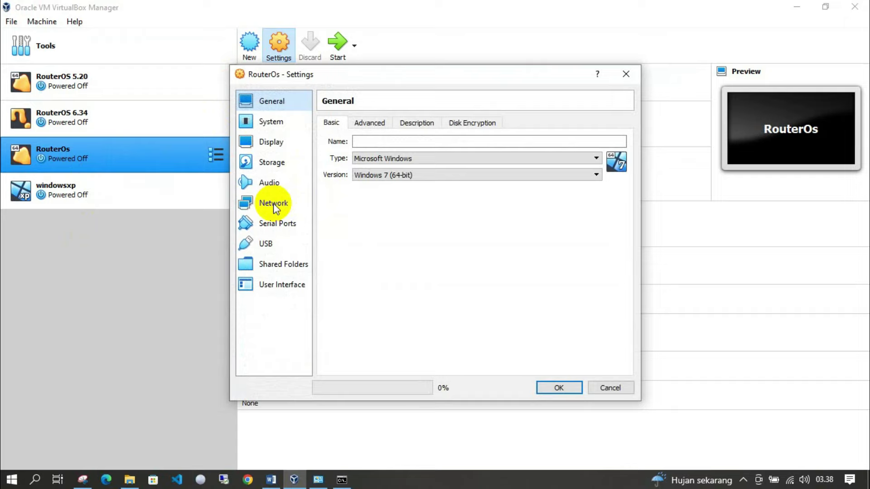
# Step: On the Network page, attach RouterOs's Adapter 1 to Bridged Adapter, checking the host connections
pyautogui.click(245, 206)
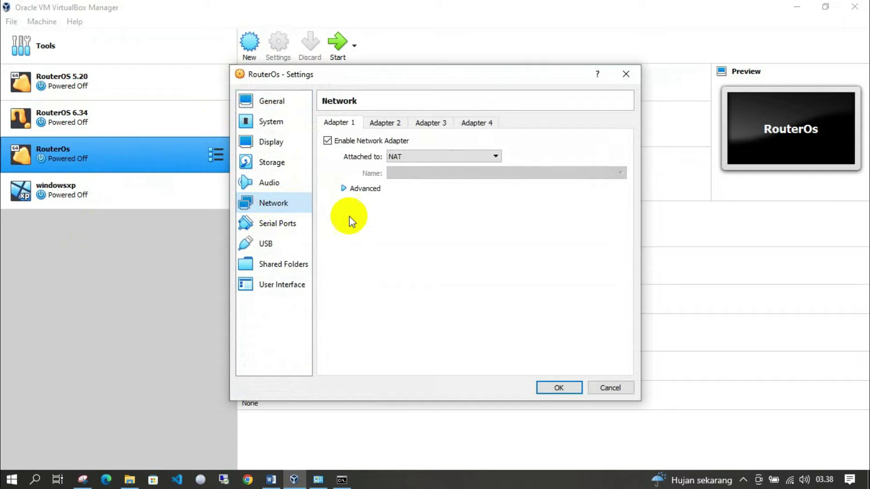
pyautogui.click(381, 126)
pyautogui.click(346, 125)
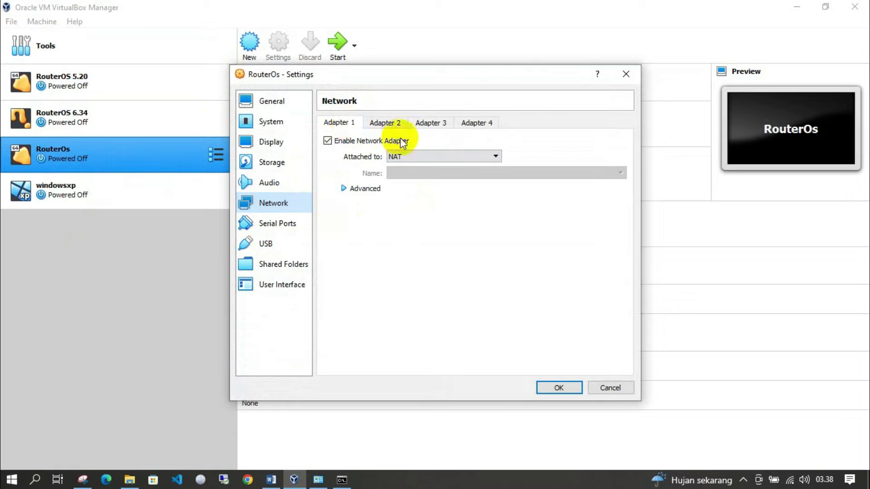
pyautogui.click(385, 122)
pyautogui.click(427, 123)
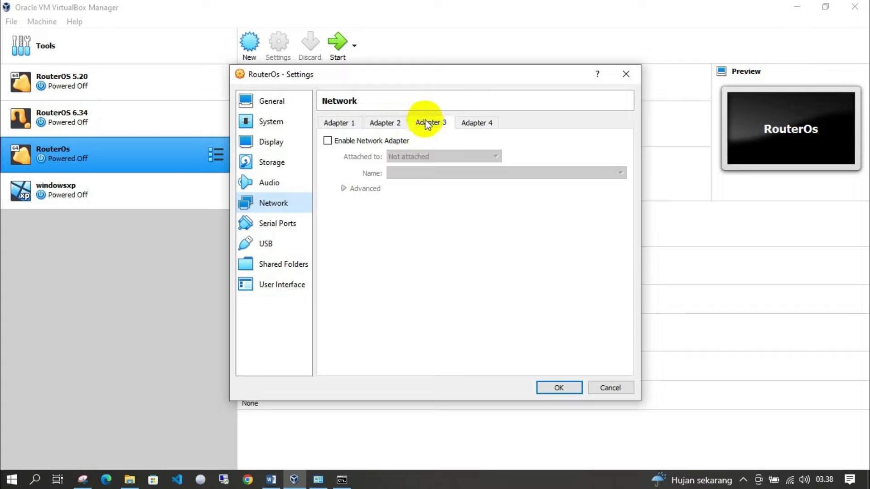
pyautogui.click(339, 126)
pyautogui.click(358, 190)
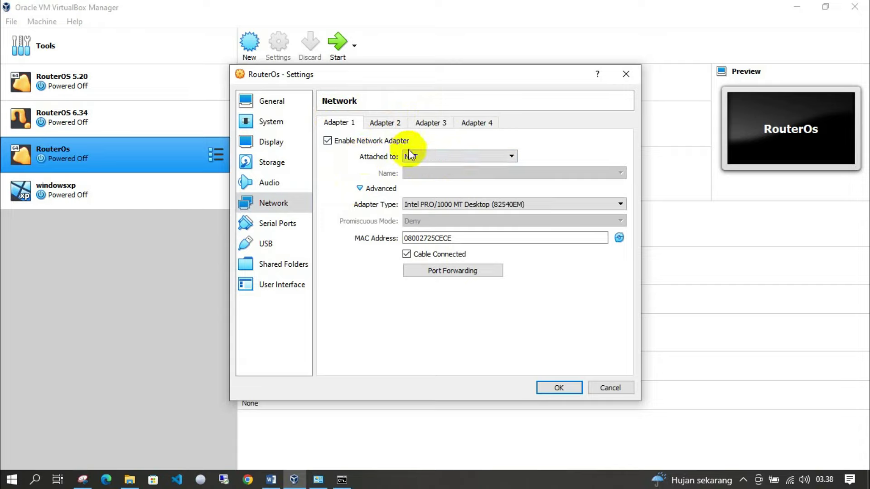
pyautogui.click(428, 155)
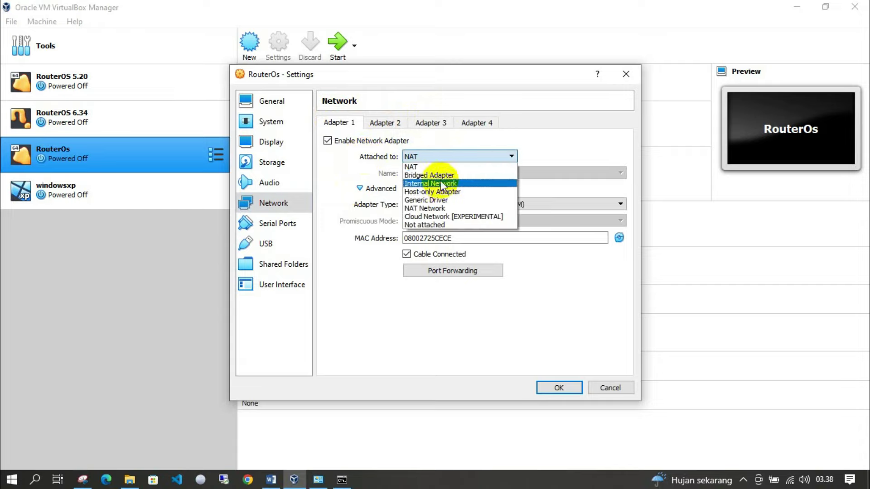
pyautogui.click(428, 175)
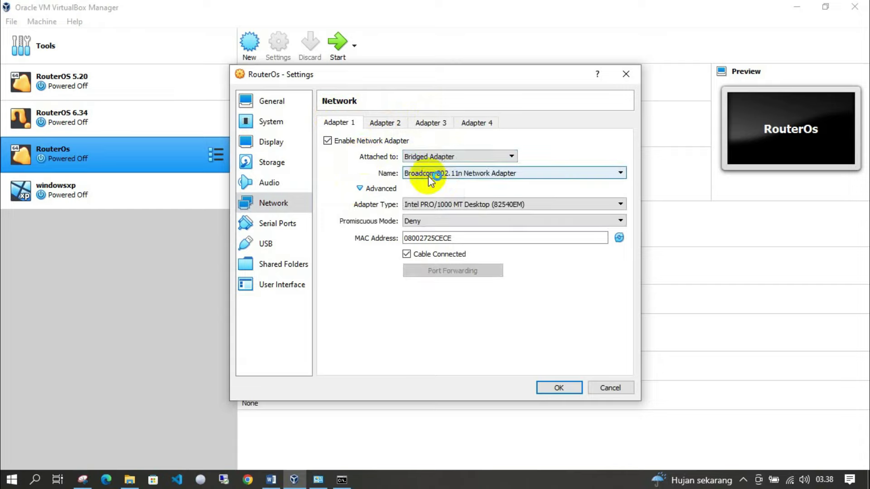
pyautogui.click(318, 480)
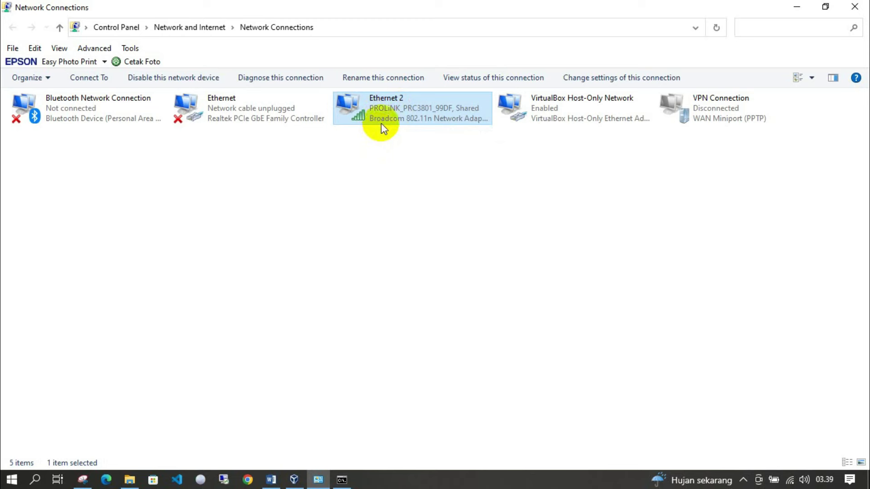
# Step: Keep Broadcom 802.11n as the bridged host adapter, cross-checking it against Network Connections
pyautogui.click(795, 8)
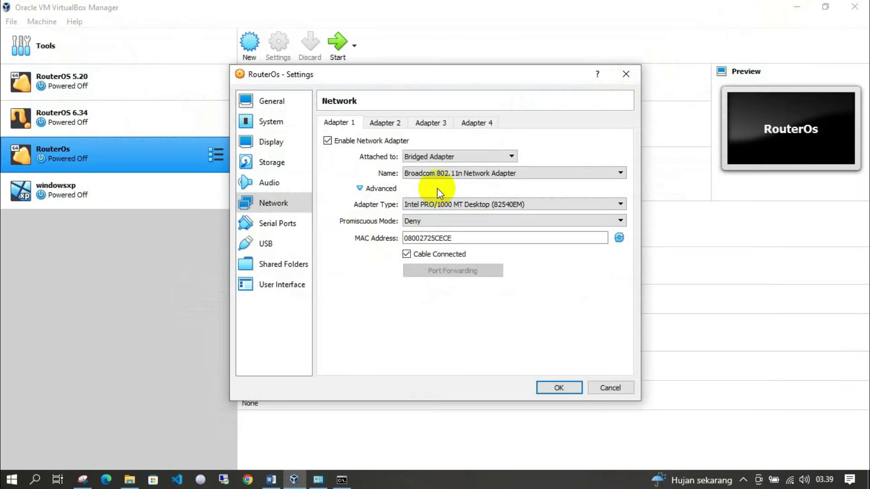
pyautogui.click(433, 171)
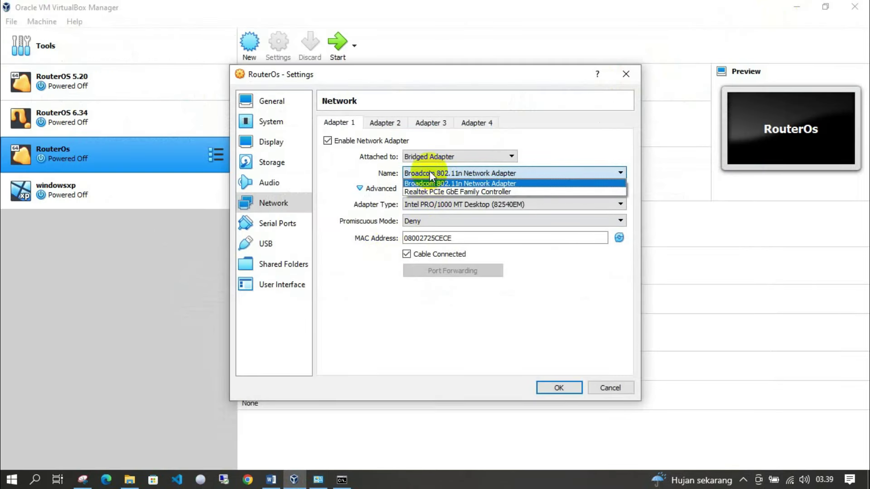
pyautogui.click(428, 175)
pyautogui.click(425, 173)
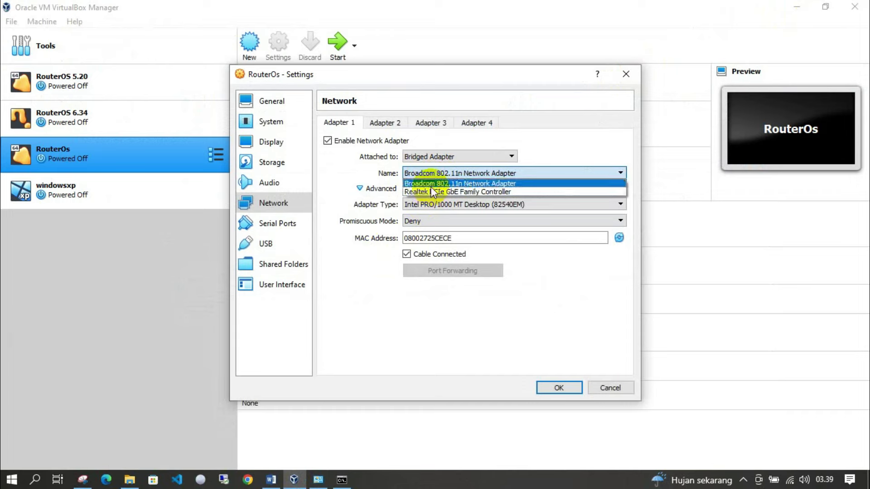
pyautogui.click(317, 481)
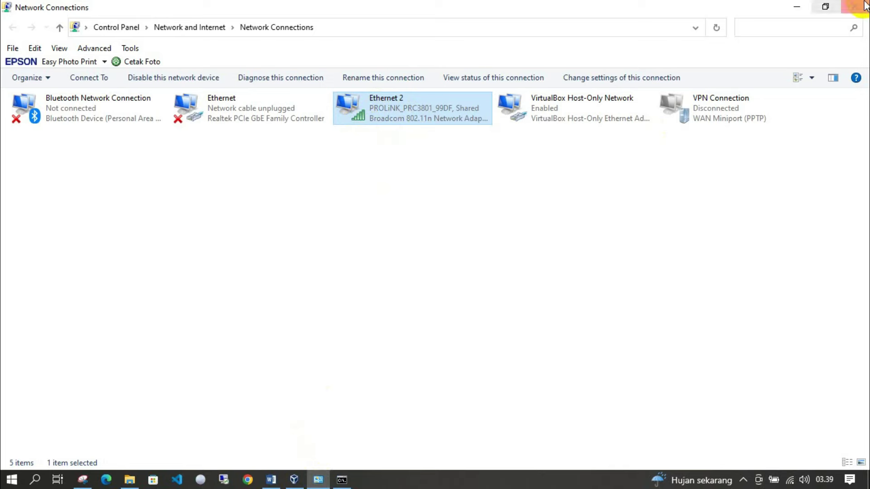
pyautogui.click(797, 7)
pyautogui.click(442, 176)
pyautogui.click(427, 180)
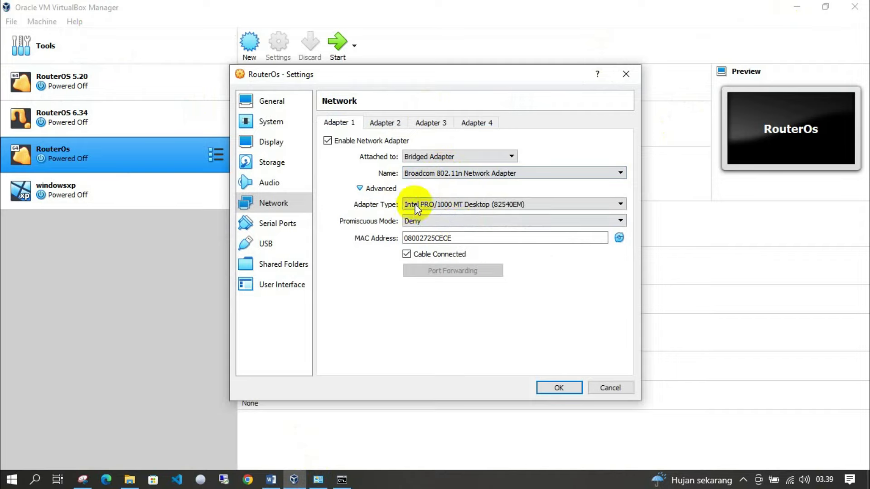
# Step: Set adapter type to PCnet-FAST III (Am79C973) and promiscuous mode to Allow All
pyautogui.click(423, 204)
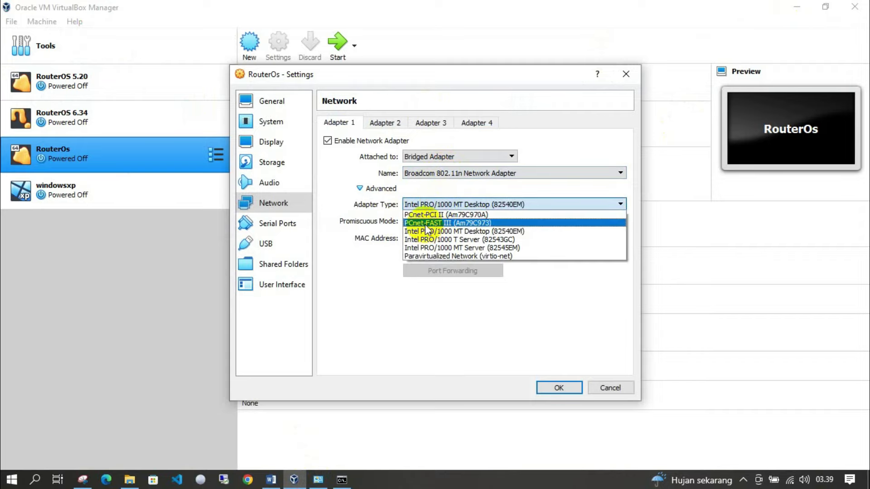
pyautogui.click(425, 222)
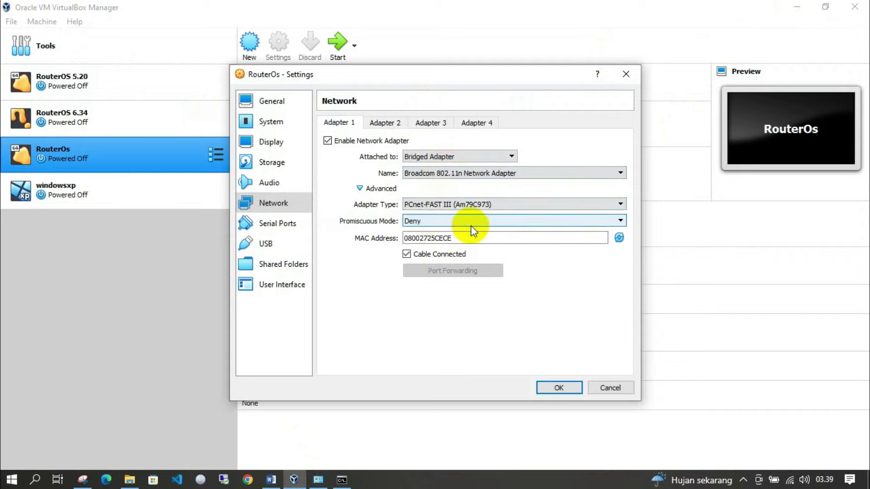
pyautogui.click(438, 224)
pyautogui.click(423, 247)
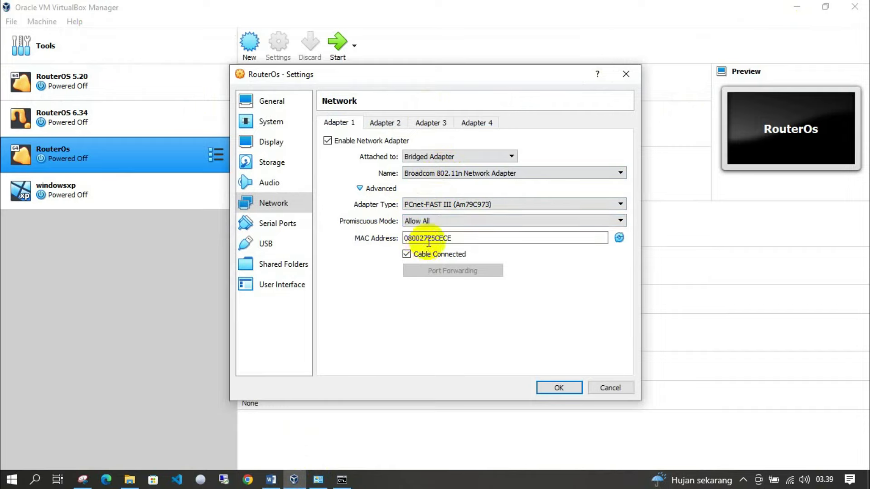
# Step: Enable Adapter 2 and attach it as Host-only Adapter, checking the host's network connections
pyautogui.click(390, 123)
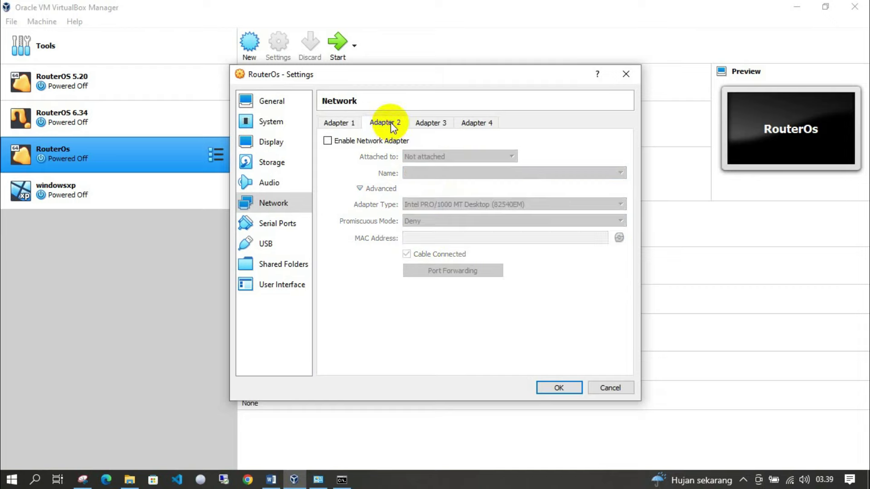
pyautogui.click(326, 141)
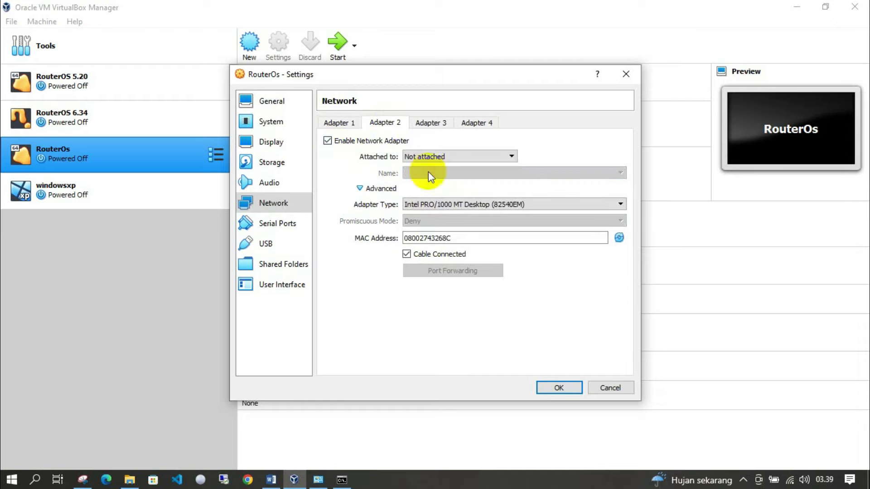
pyautogui.click(466, 156)
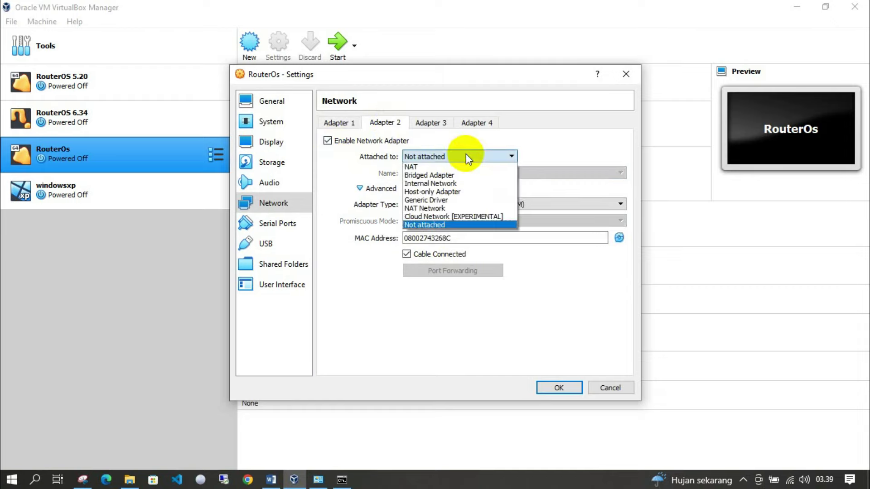
pyautogui.click(454, 193)
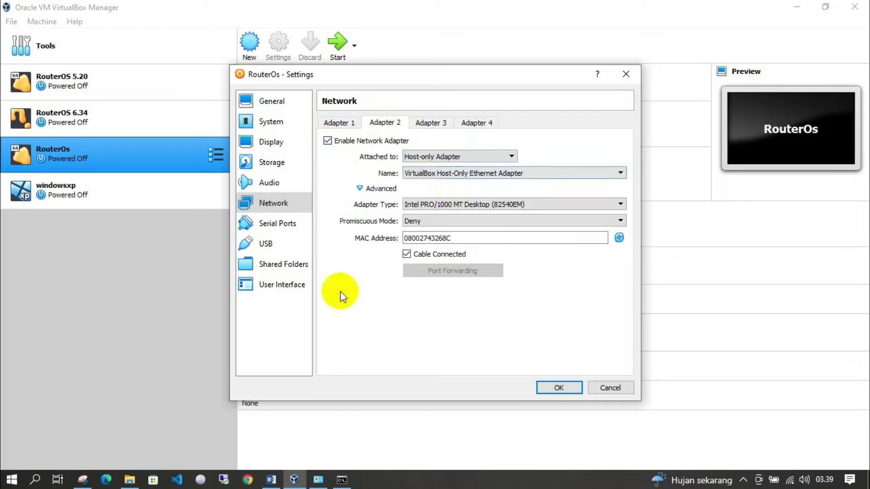
pyautogui.click(318, 479)
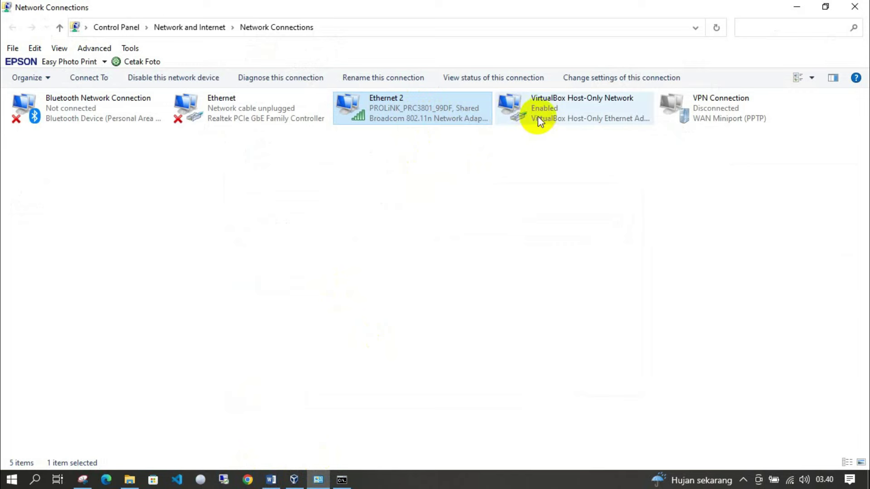
pyautogui.click(795, 9)
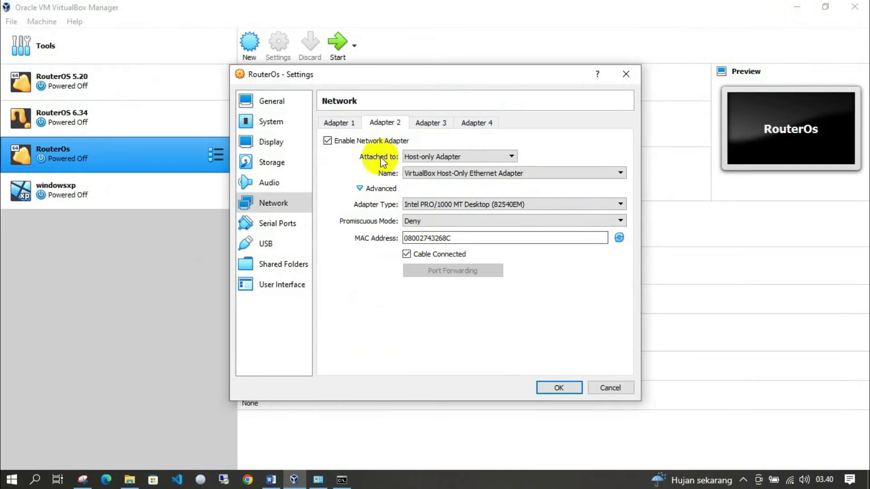
pyautogui.click(388, 125)
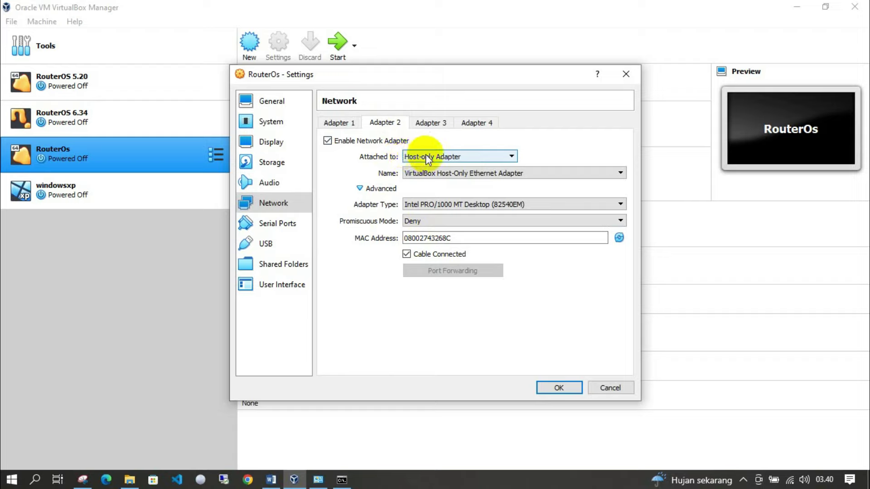
# Step: Keep Adapter 2 on the VirtualBox Host-Only Ethernet Adapter, PCnet-FAST III, promiscuous mode Allow All
pyautogui.click(422, 157)
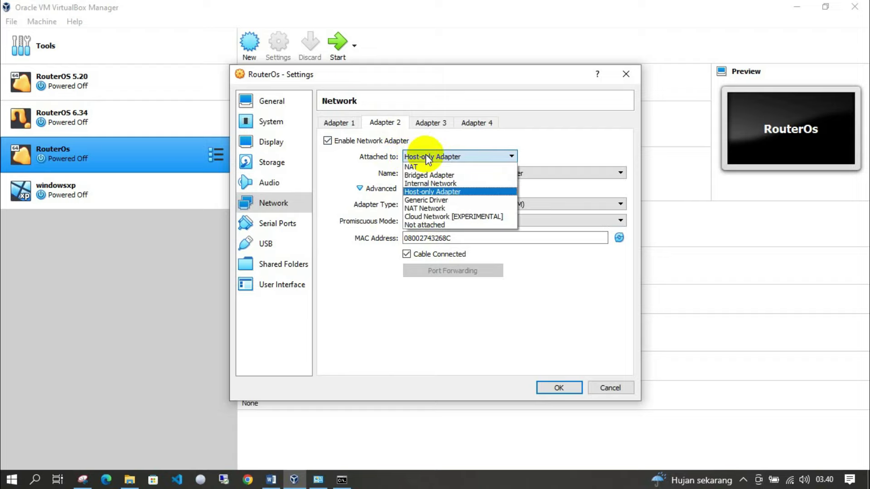
pyautogui.click(428, 192)
pyautogui.click(432, 177)
pyautogui.click(431, 183)
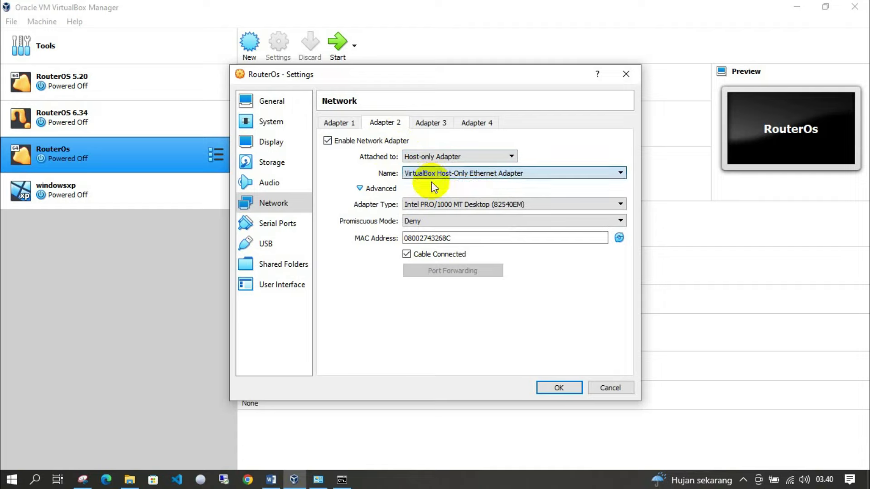
pyautogui.click(431, 207)
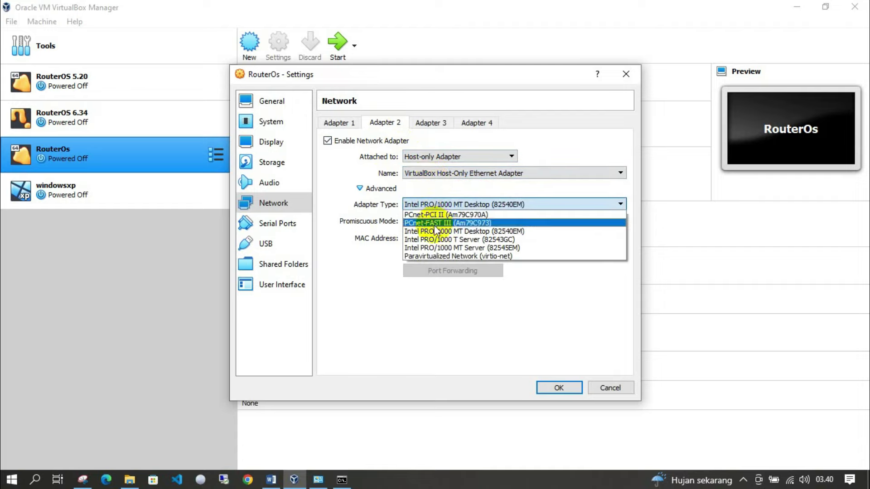
pyautogui.click(428, 223)
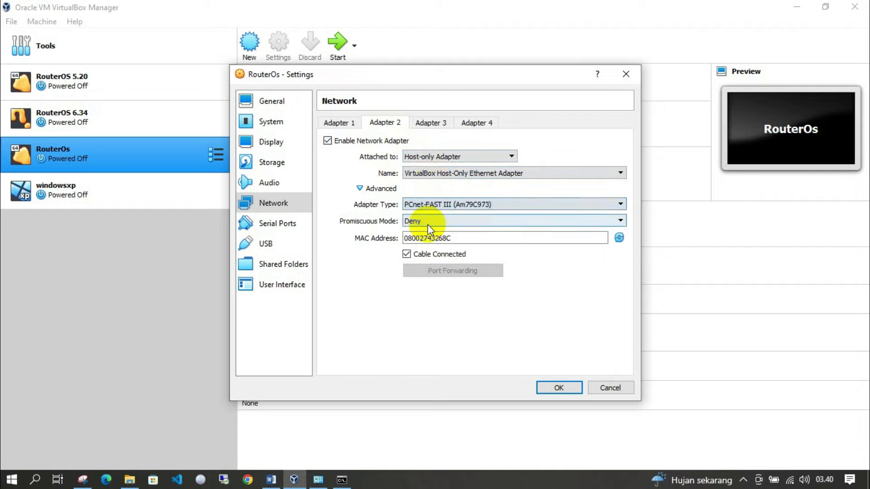
pyautogui.click(431, 223)
pyautogui.click(417, 246)
pyautogui.click(425, 124)
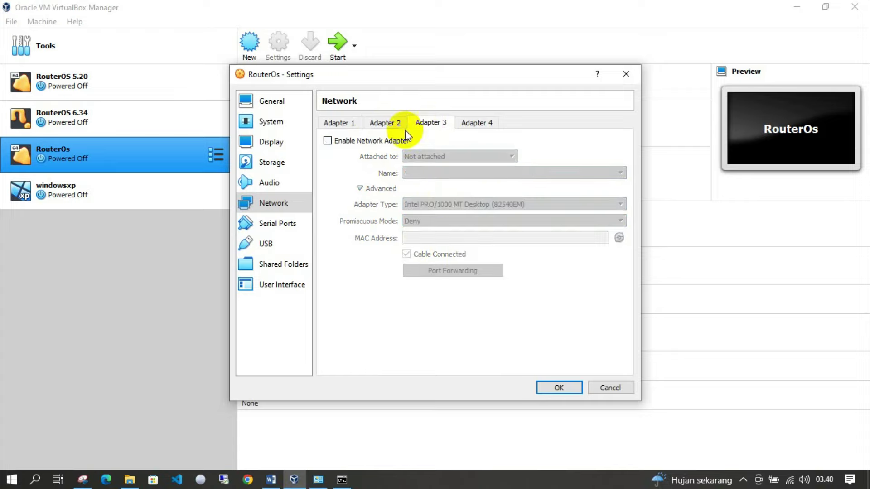
# Step: Enable Adapter 3 on Internal Network 'intnet' as a PCnet-FAST III card with Allow All promiscuous mode
pyautogui.click(371, 142)
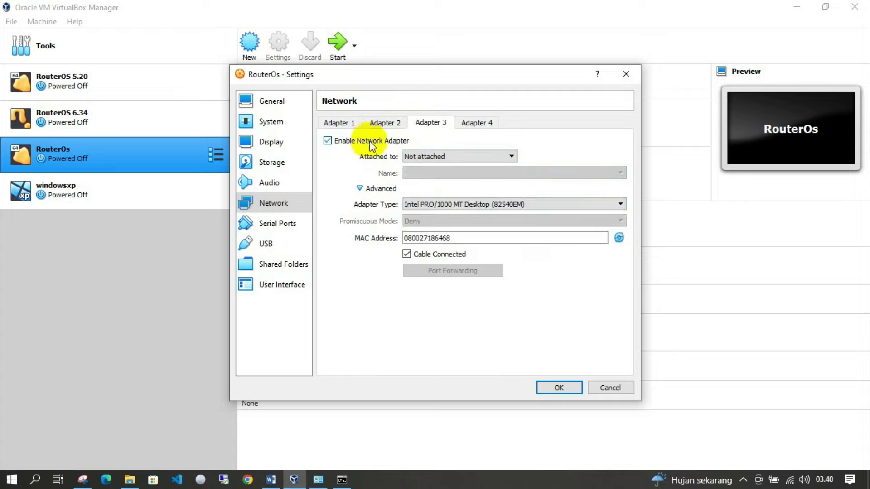
pyautogui.click(427, 158)
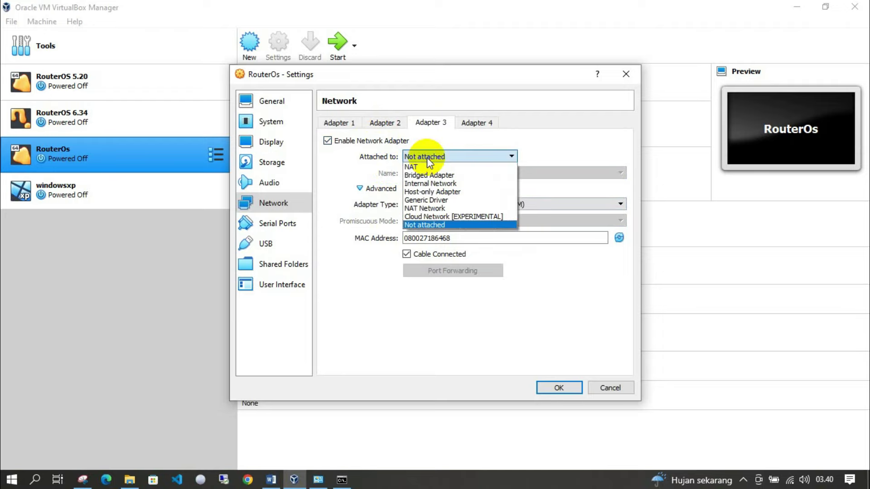
pyautogui.click(432, 185)
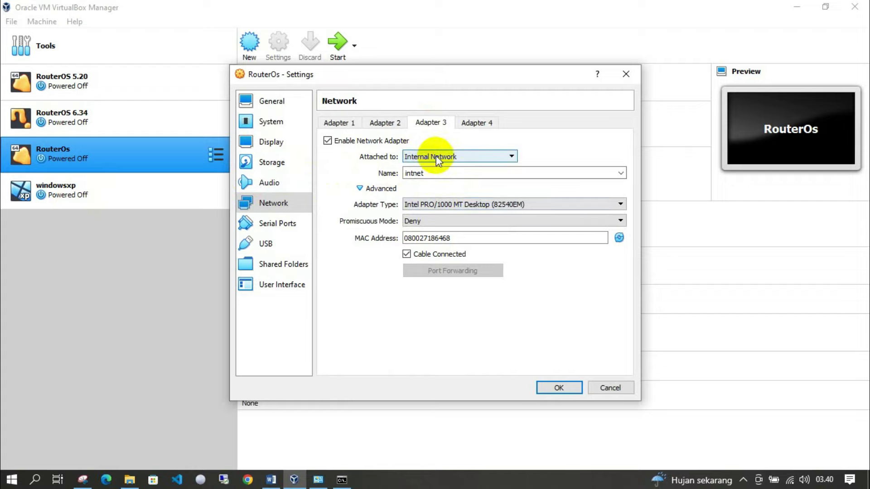
pyautogui.click(429, 205)
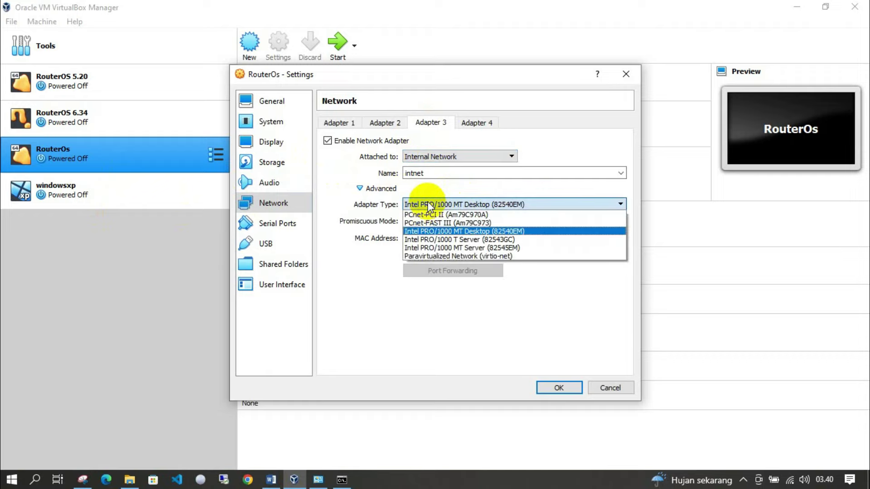
pyautogui.click(433, 222)
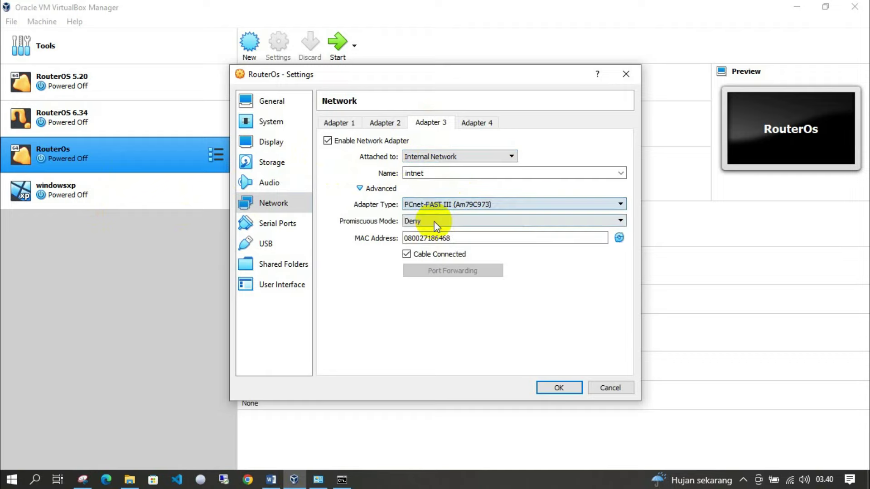
pyautogui.click(433, 221)
pyautogui.click(419, 248)
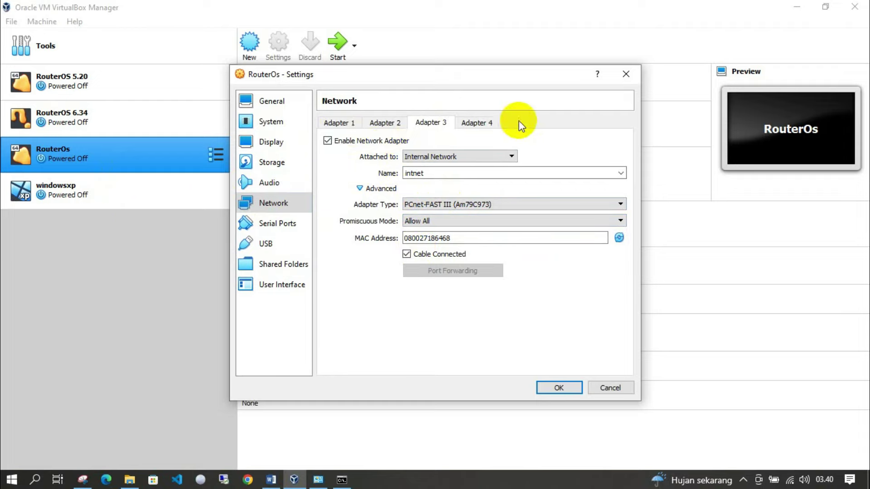
pyautogui.click(276, 171)
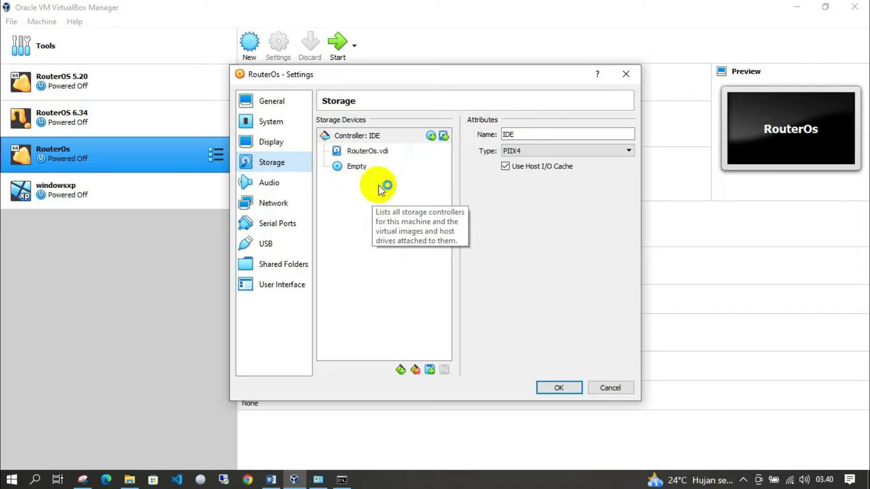
# Step: Insert Mikrotik-5.20_Full_Lev6.iso into RouterOs's empty optical drive and save with OK
pyautogui.click(357, 167)
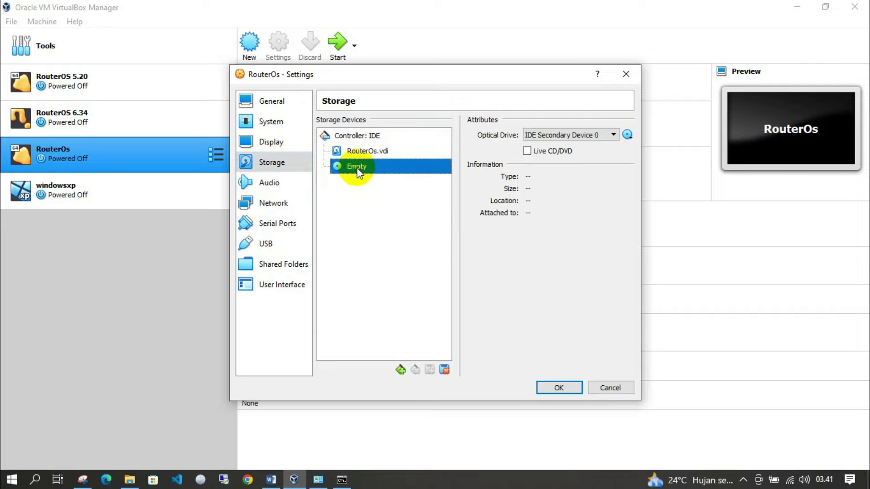
pyautogui.click(628, 135)
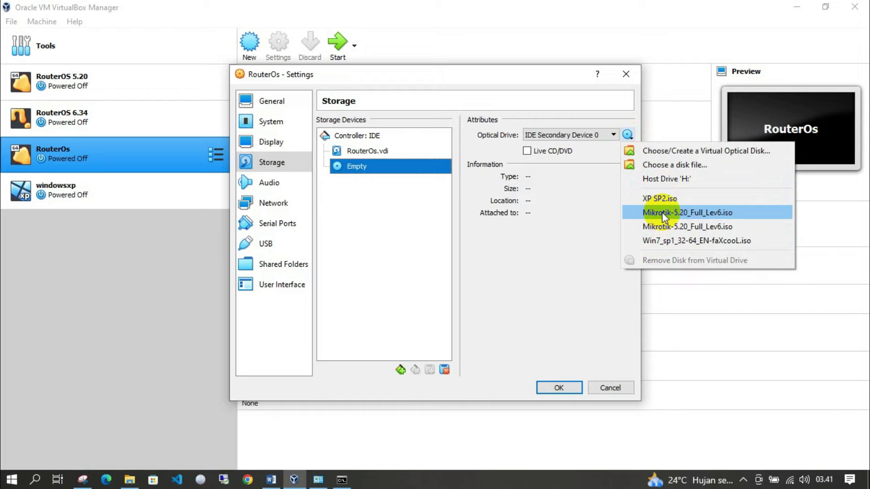
pyautogui.click(662, 212)
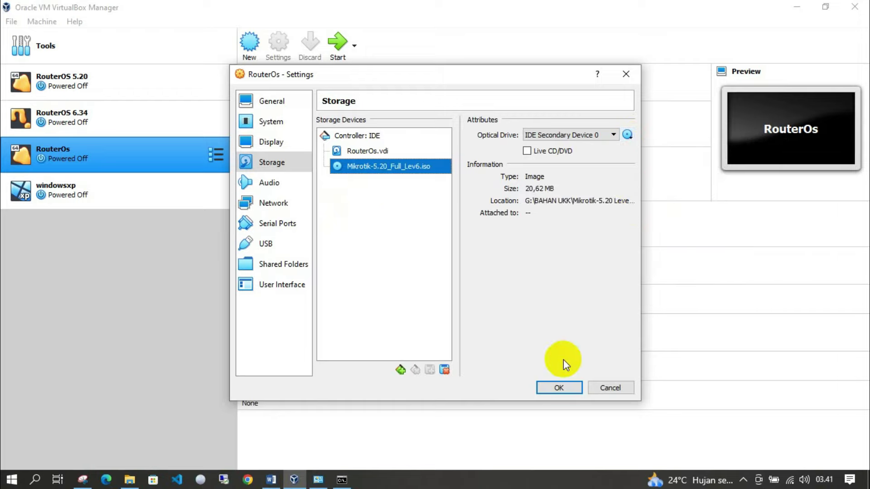
pyautogui.click(554, 386)
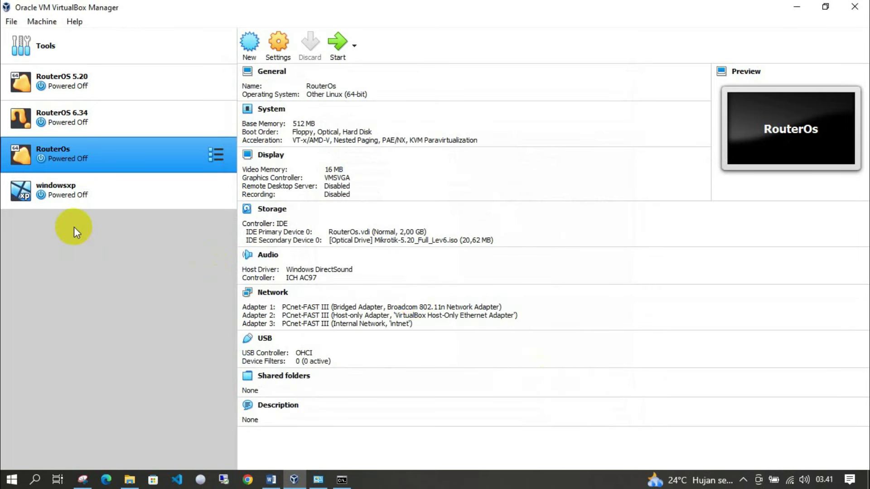
# Step: Open windowsxp's network settings and review Adapters 1 through 4 with advanced options shown
pyautogui.click(87, 193)
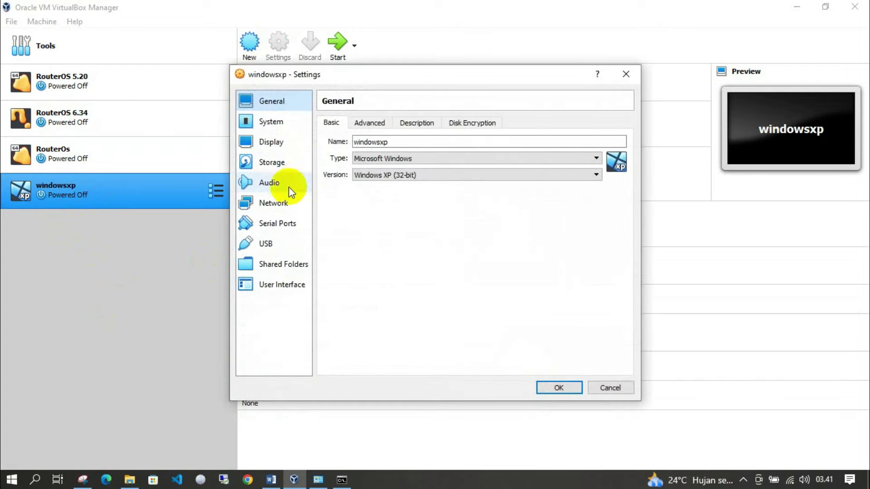
pyautogui.click(262, 206)
pyautogui.click(366, 186)
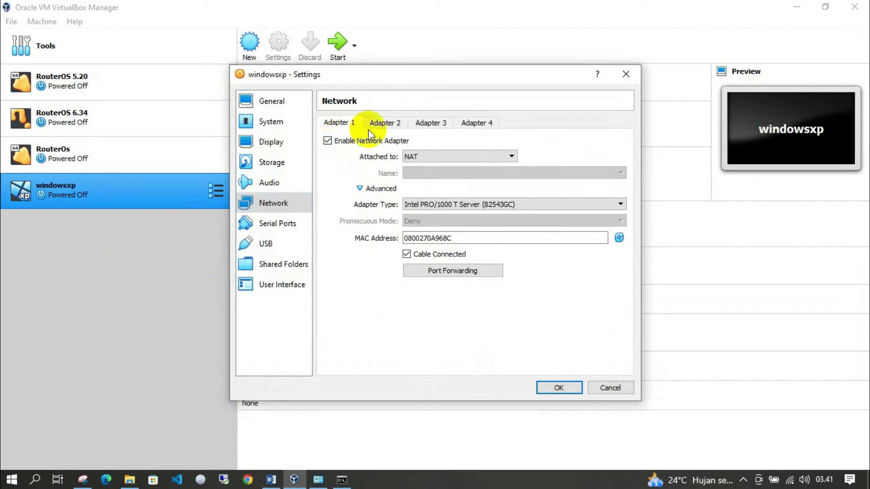
pyautogui.click(382, 125)
pyautogui.click(423, 125)
pyautogui.click(487, 125)
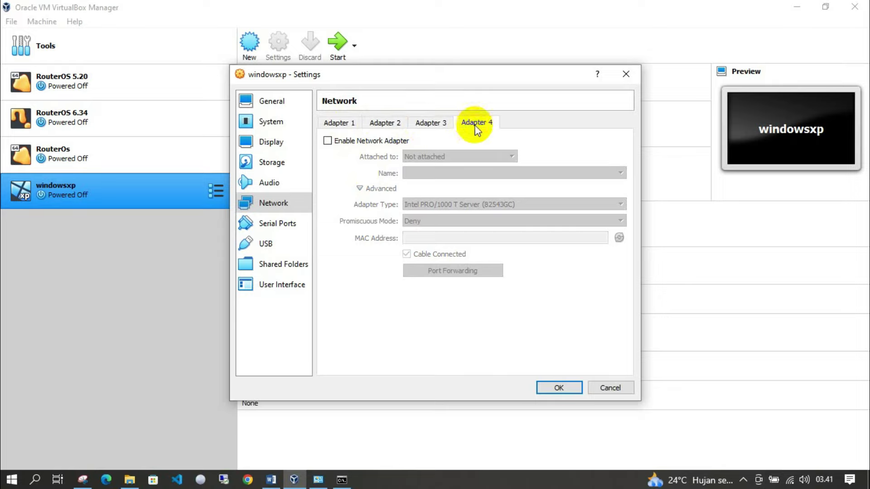
pyautogui.click(338, 123)
# Step: Set Adapter 1 to Internal Network 'intnet', PCnet-FAST III, promiscuous mode Allow All
pyautogui.click(327, 140)
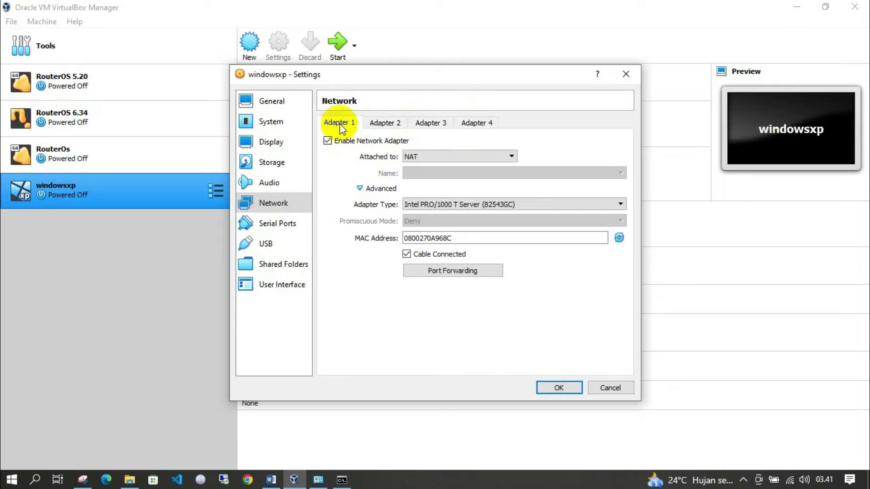
pyautogui.click(429, 158)
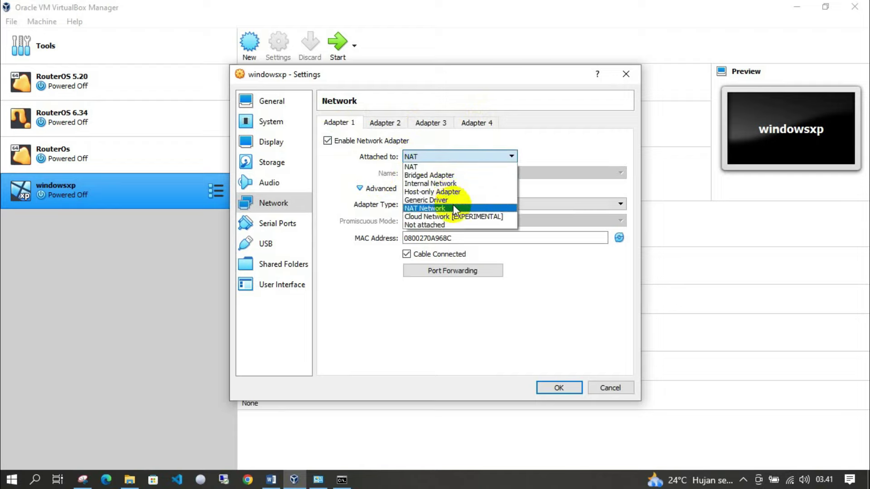
pyautogui.click(445, 184)
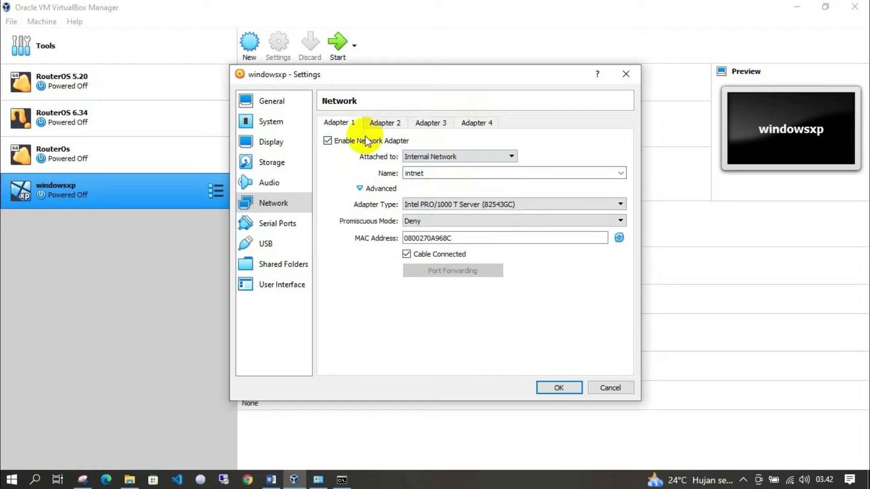
pyautogui.click(404, 203)
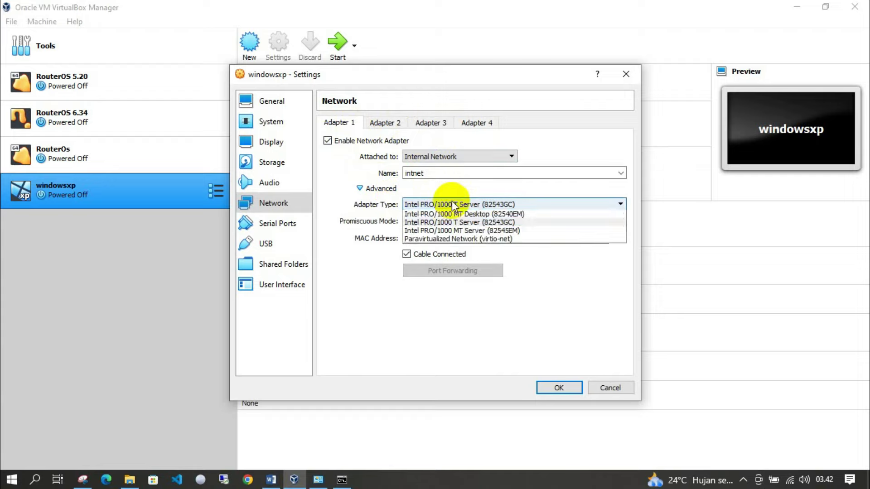
pyautogui.click(436, 223)
pyautogui.click(422, 221)
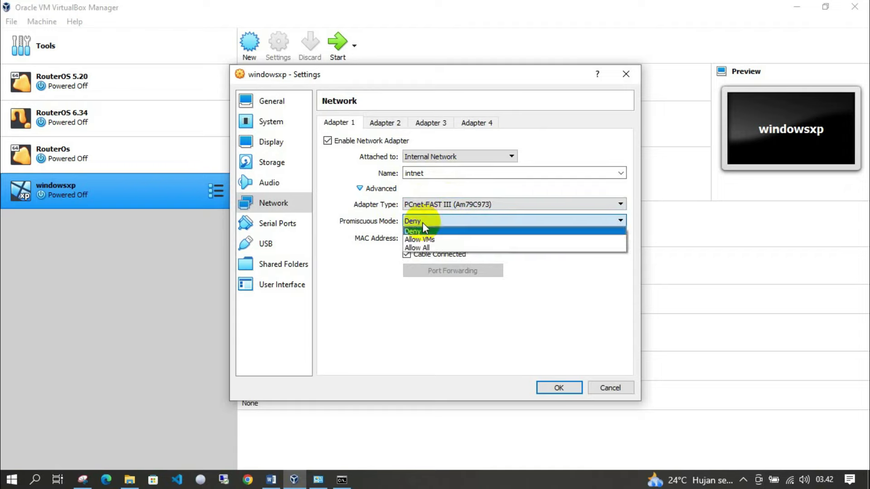
pyautogui.click(417, 248)
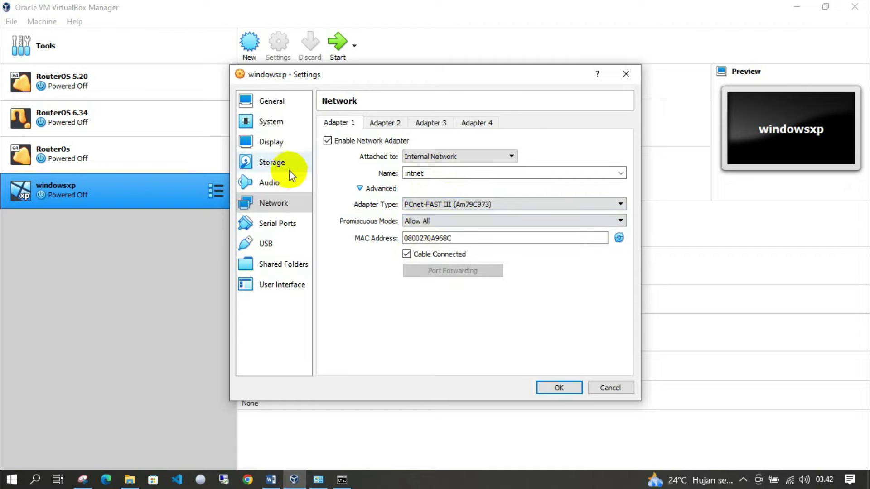
pyautogui.click(277, 167)
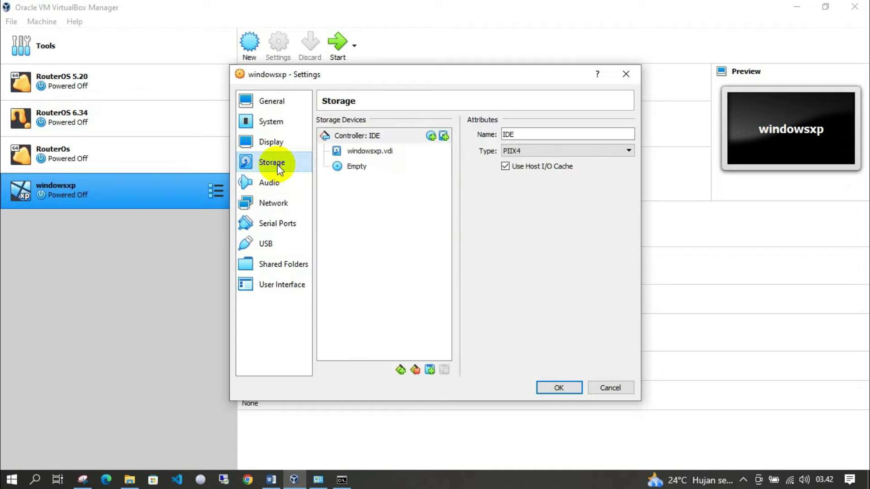
# Step: Load XP SP2.iso into windowsxp's empty optical drive, save with OK, and reselect RouterOs
pyautogui.click(360, 168)
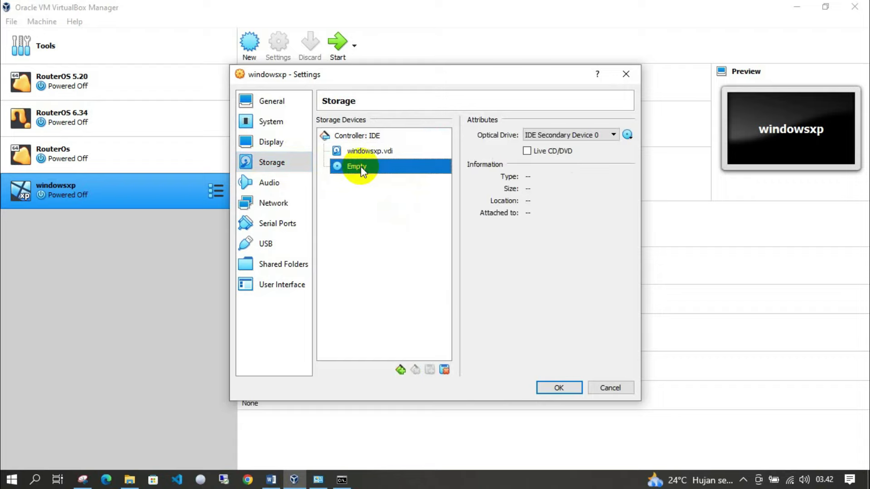
pyautogui.click(627, 135)
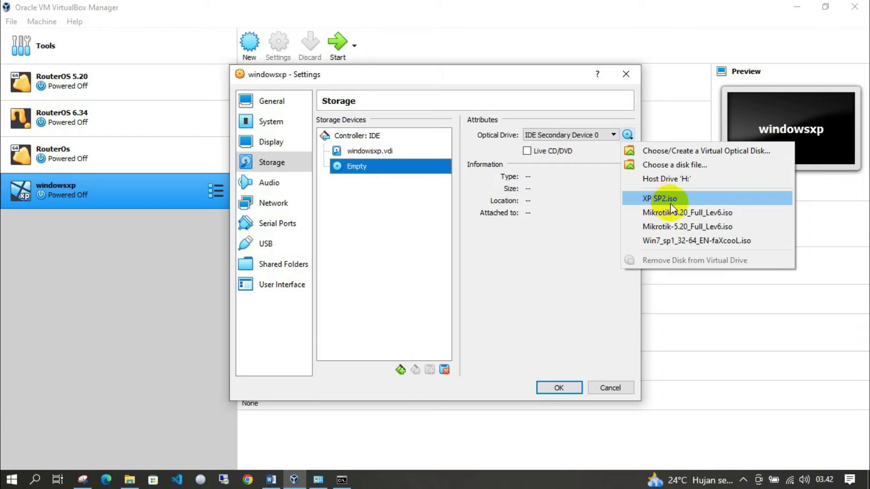
pyautogui.click(663, 199)
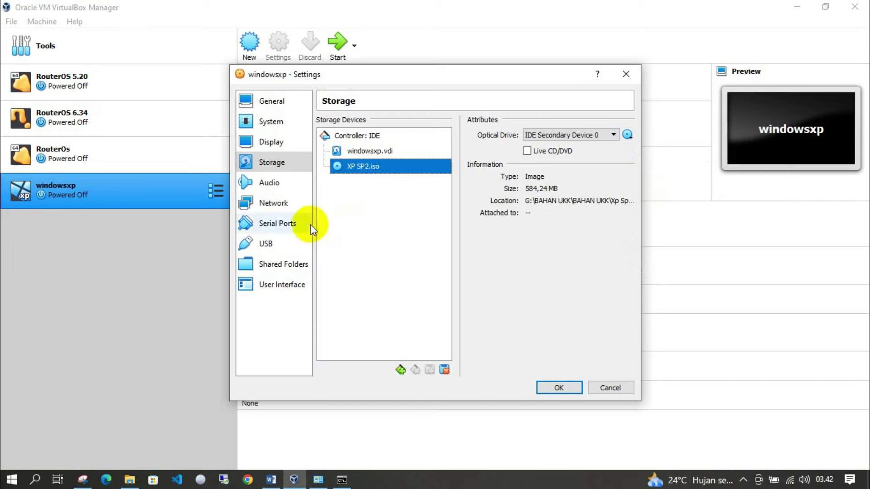
pyautogui.click(559, 387)
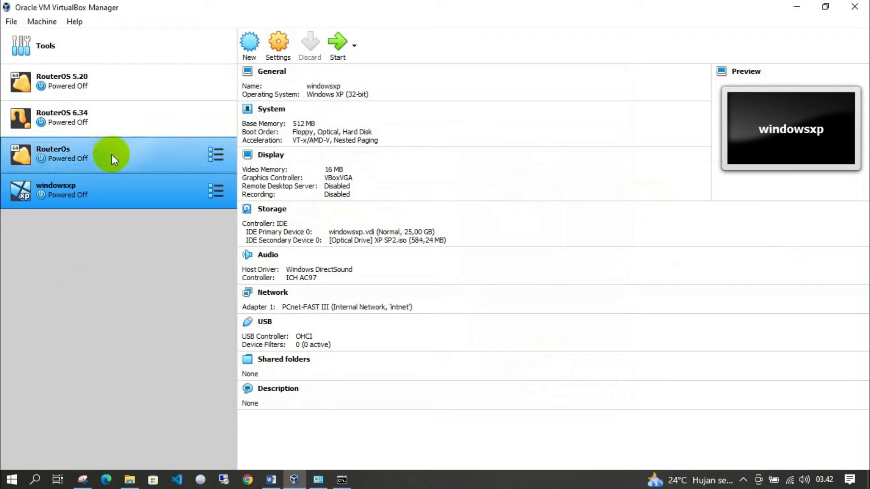
pyautogui.click(88, 157)
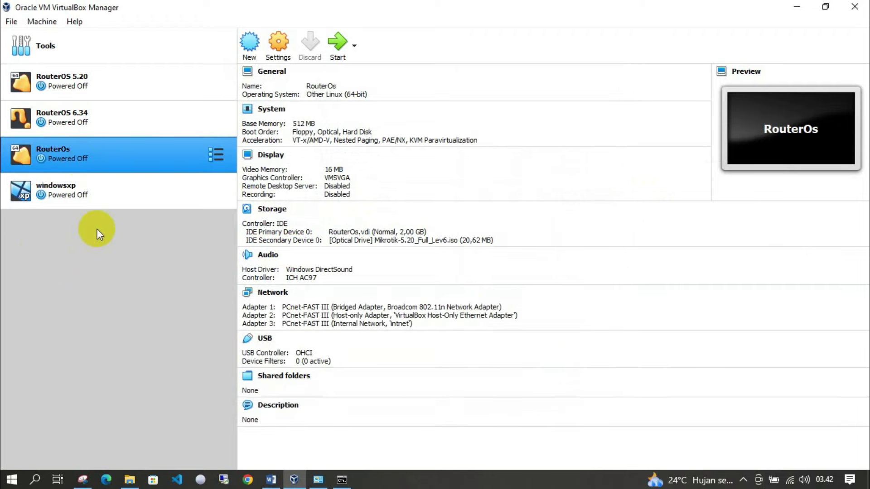
# Step: Select RouterOs and start the virtual machine
pyautogui.click(82, 156)
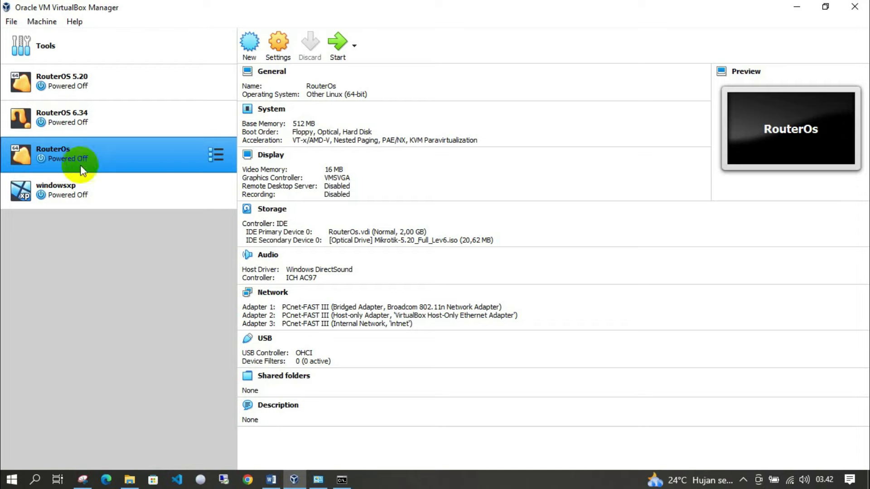
pyautogui.keyDown('ctrl'); pyautogui.click(84, 189); pyautogui.keyUp('ctrl')
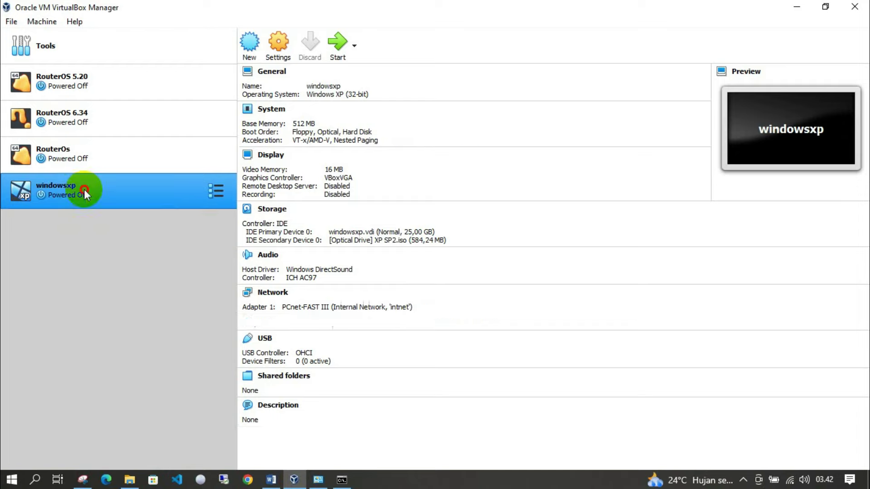
pyautogui.click(80, 164)
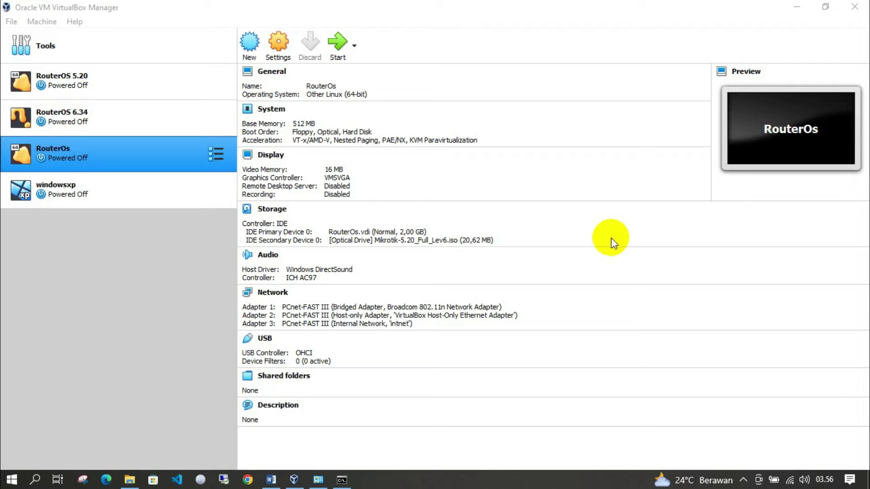
pyautogui.click(338, 44)
# Step: Select only windowsxp and start it as well
pyautogui.keyDown('ctrl'); pyautogui.click(80, 200); pyautogui.keyUp('ctrl')
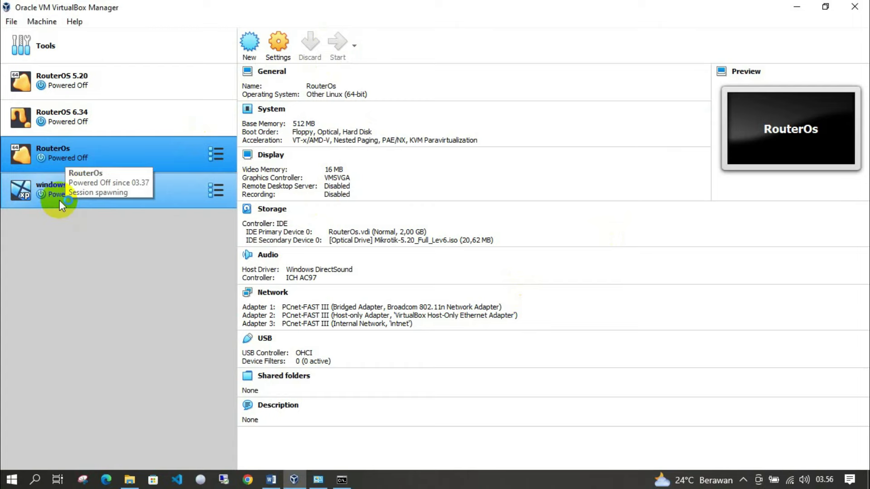
pyautogui.click(61, 197)
pyautogui.click(336, 43)
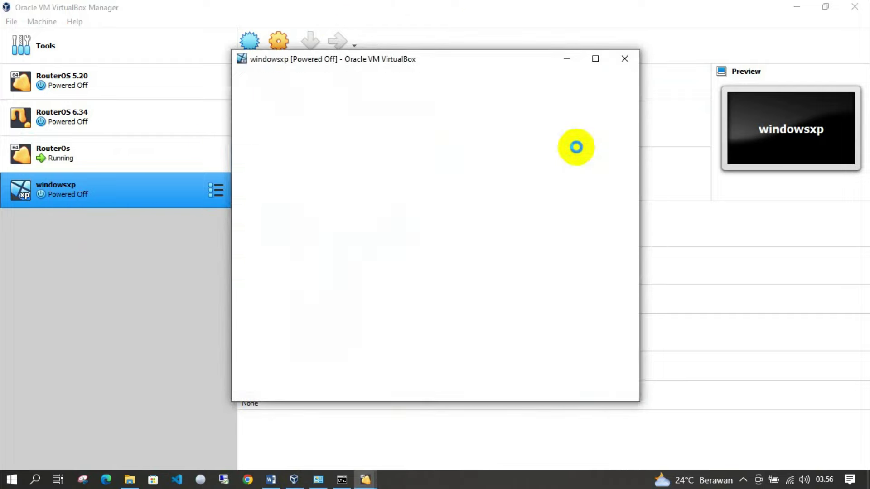
# Step: Dismiss the capture notices, minimize the windowsxp window, and bring the RouterOs installer into focus
pyautogui.click(601, 148)
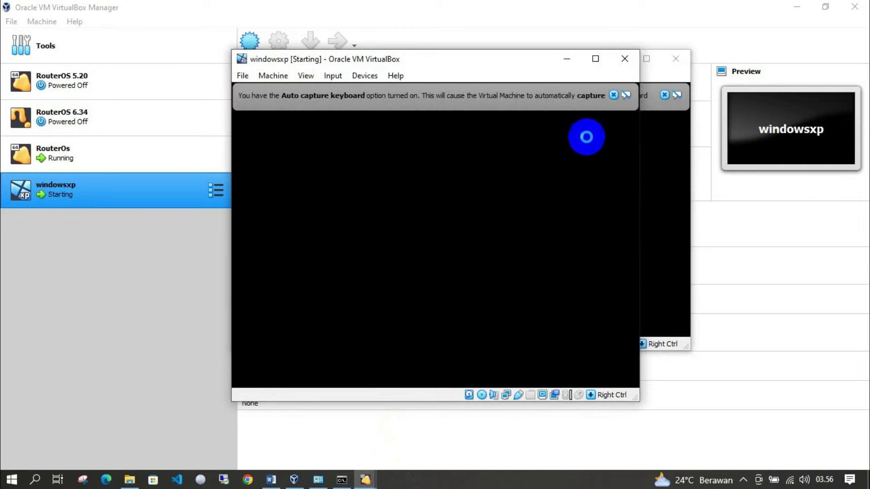
pyautogui.click(612, 106)
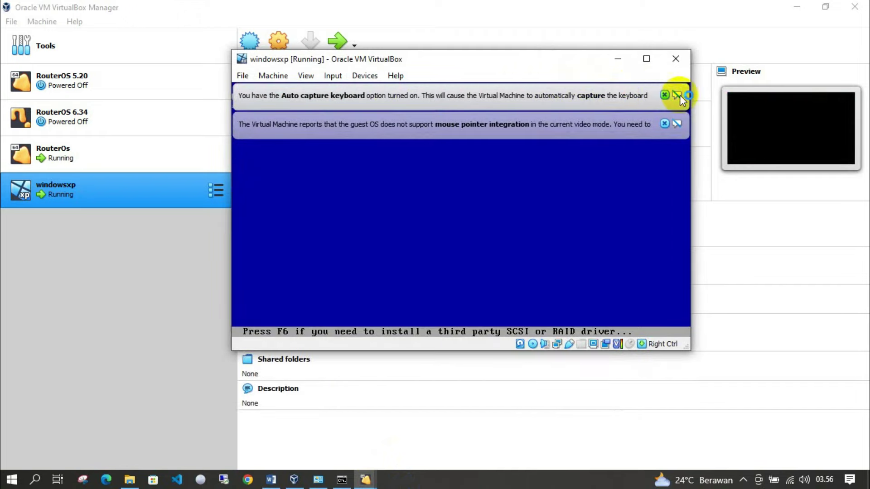
pyautogui.click(663, 95)
pyautogui.click(663, 95)
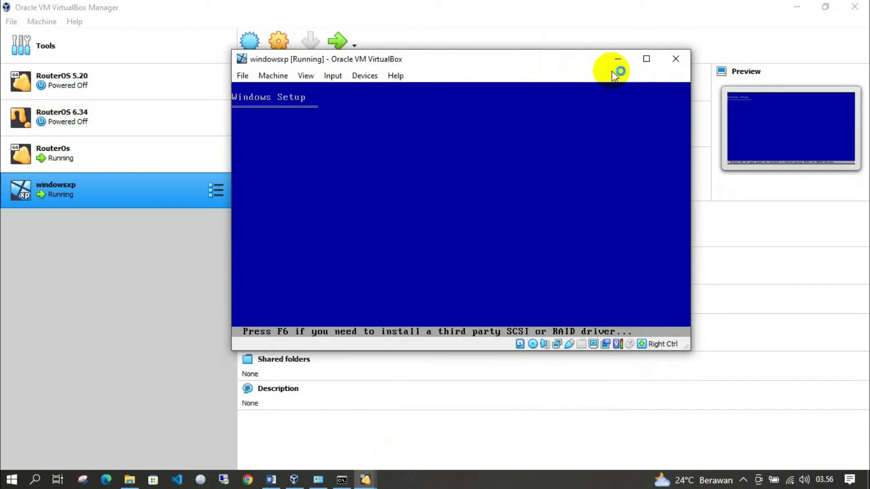
pyautogui.moveTo(469, 60); pyautogui.dragTo(518, 101)
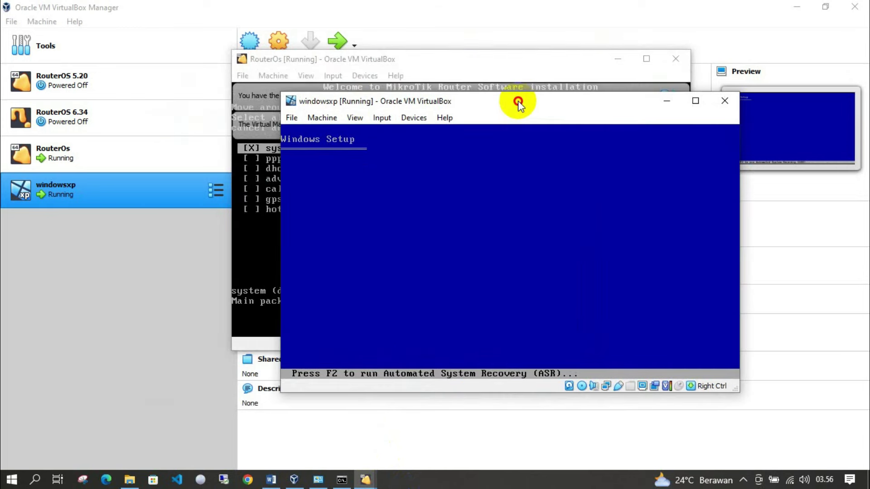
pyautogui.click(665, 102)
pyautogui.moveTo(492, 60); pyautogui.dragTo(441, 88)
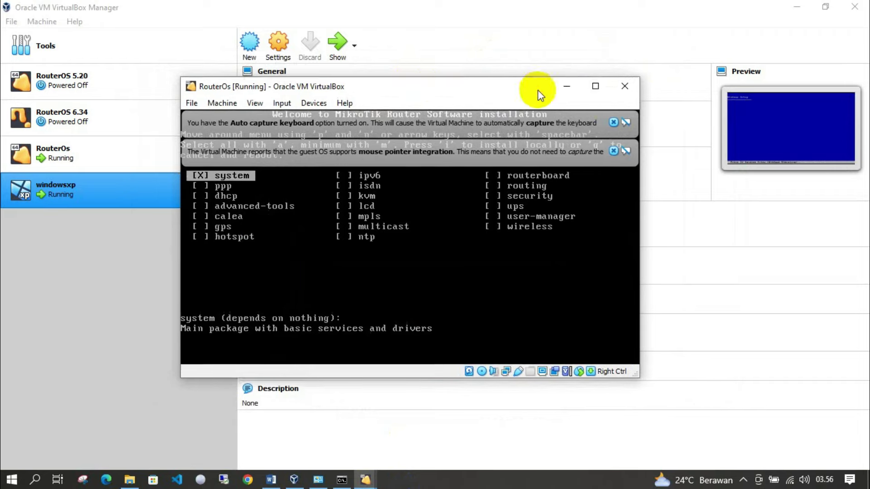
pyautogui.click(613, 122)
pyautogui.click(612, 121)
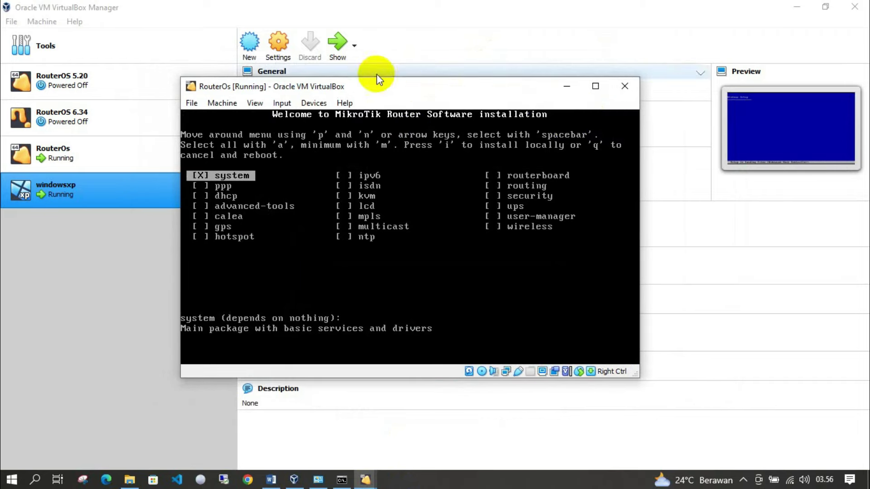
pyautogui.moveTo(401, 91); pyautogui.dragTo(442, 83)
pyautogui.click(430, 155)
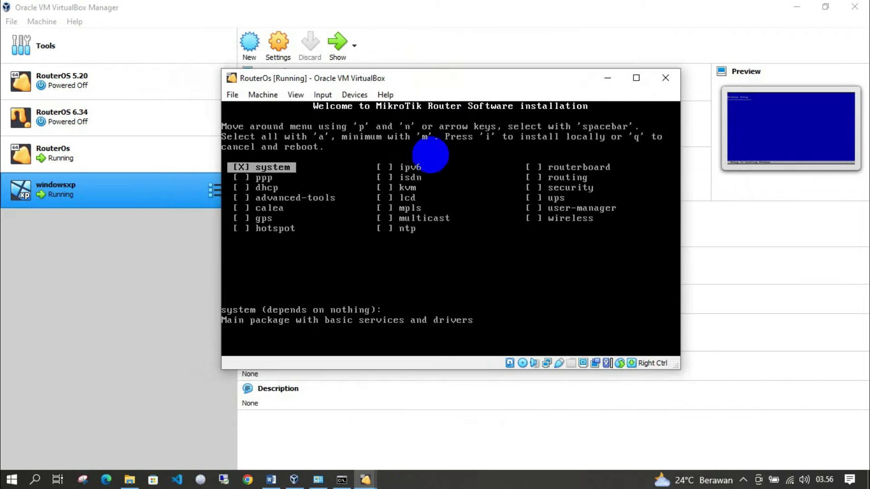
# Step: Select all MikroTik packages with 'a' and begin installation with 'i'
pyautogui.press('Control_R')
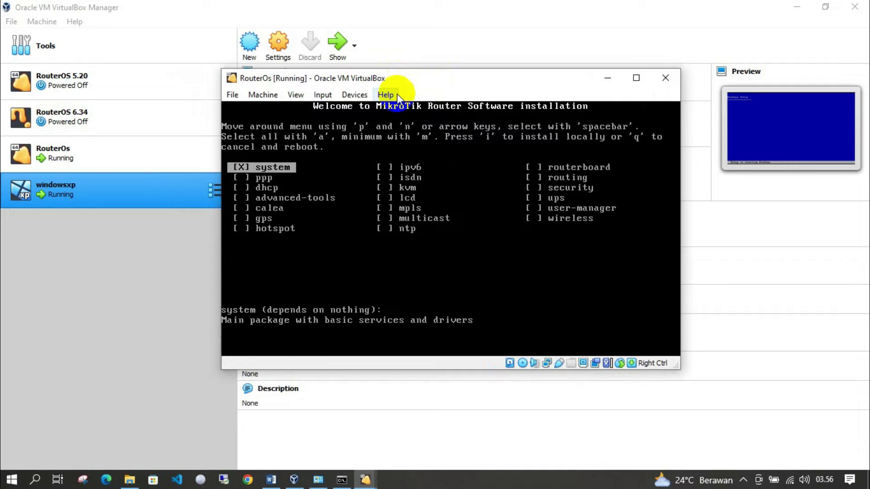
pyautogui.moveTo(421, 78); pyautogui.dragTo(433, 70)
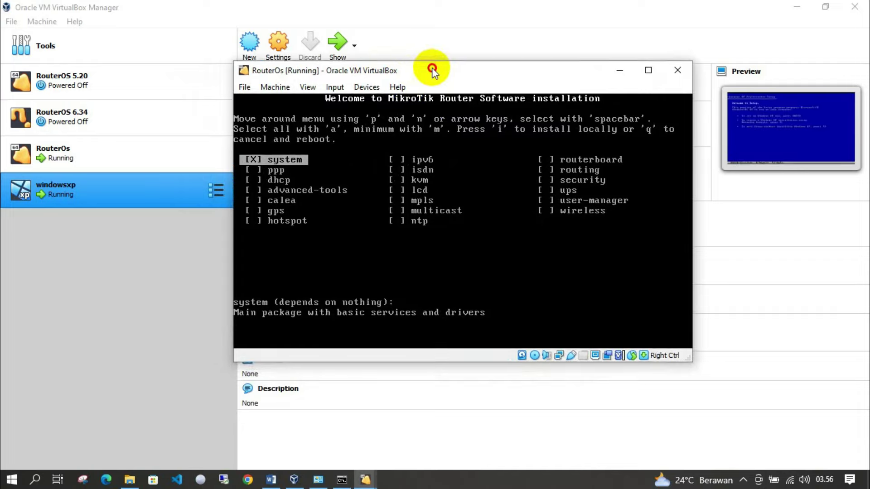
pyautogui.click(458, 240)
pyautogui.click(451, 219)
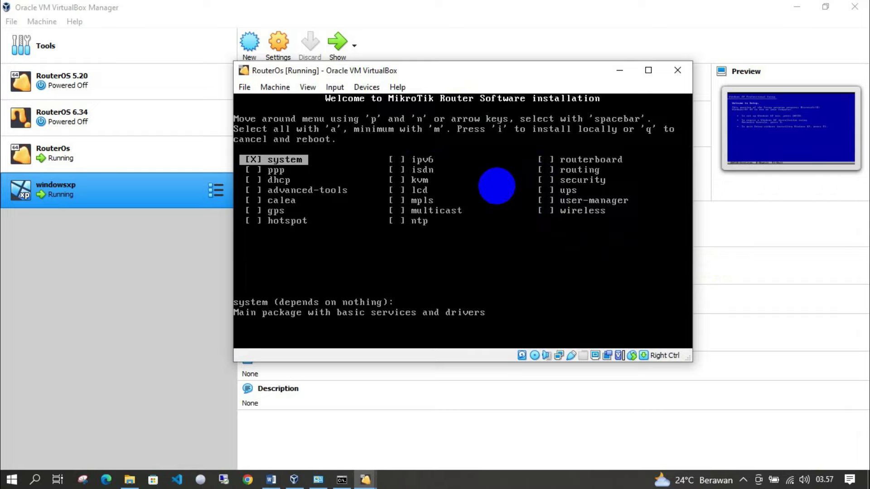
pyautogui.press('a')
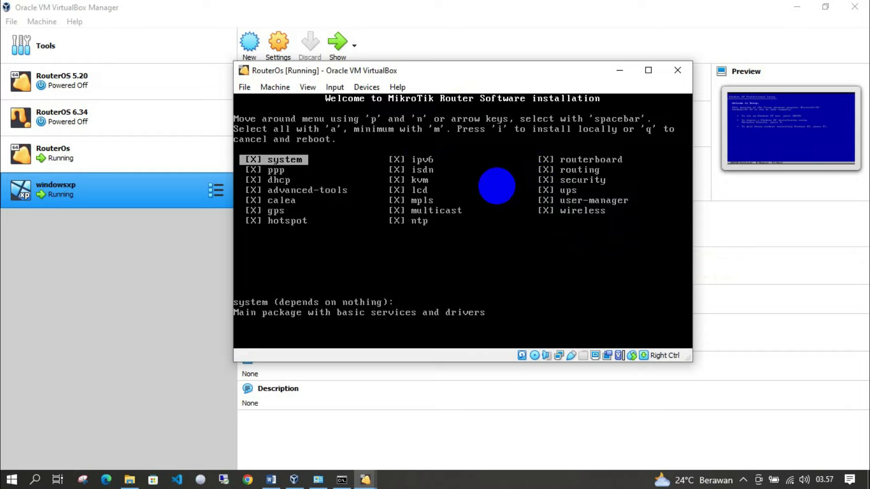
pyautogui.press('i')
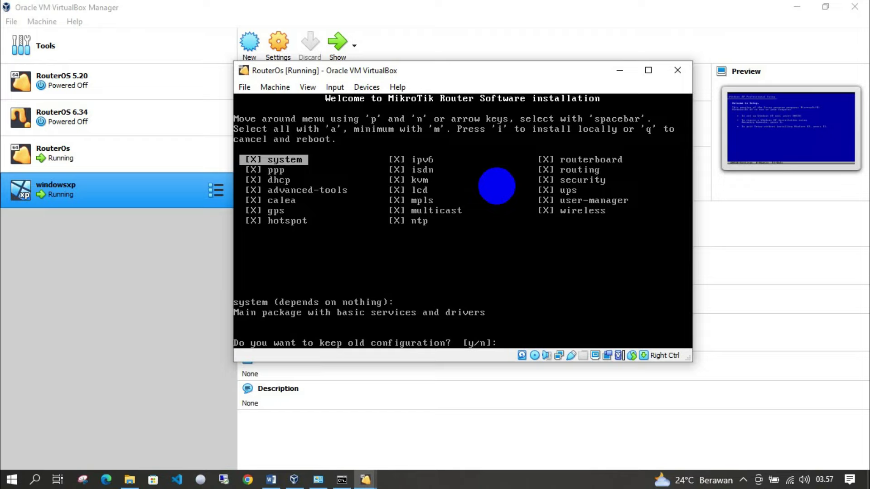
# Step: Answer 'n' to keeping the old configuration and 'y' to erasing the disk
pyautogui.write('n]:')
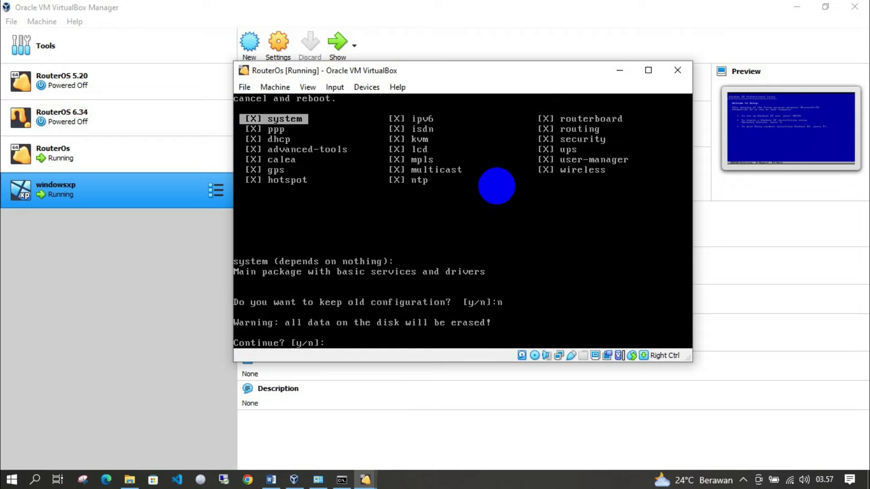
pyautogui.write('y')
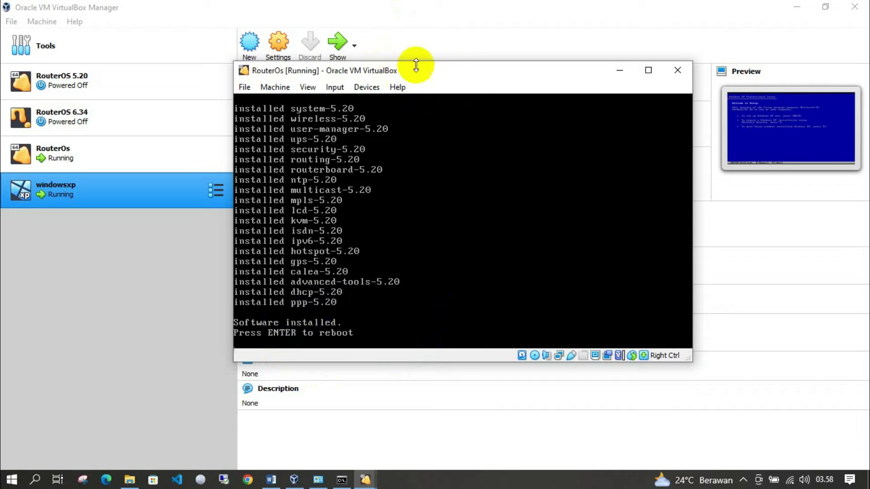
# Step: Unmount the Mikrotik-5.20 ISO from the optical drive and press Enter to reboot the router
pyautogui.click(372, 88)
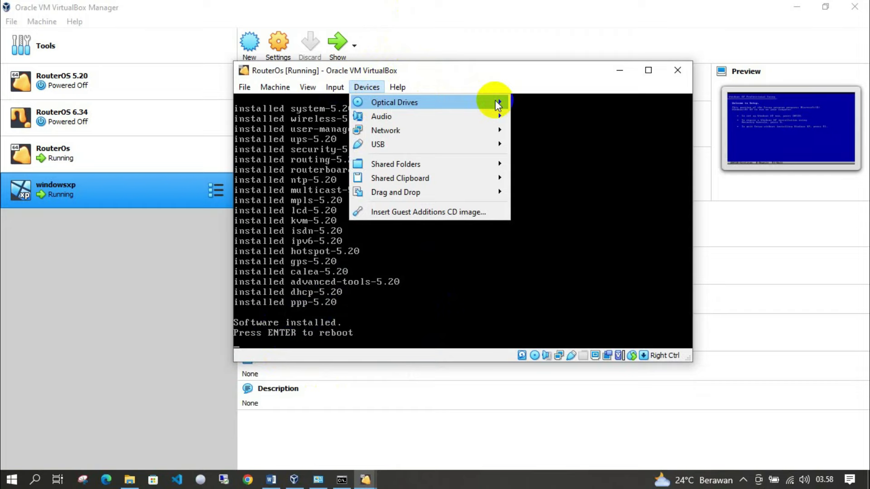
pyautogui.moveTo(498, 104)
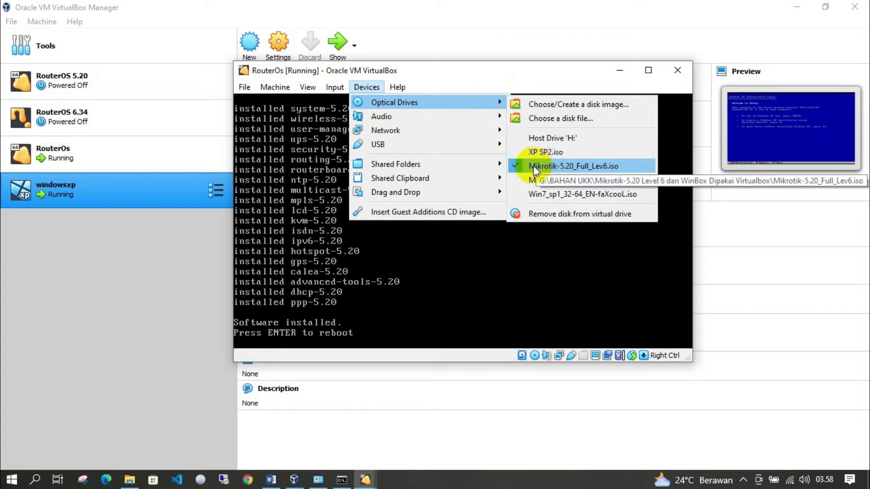
pyautogui.click(533, 166)
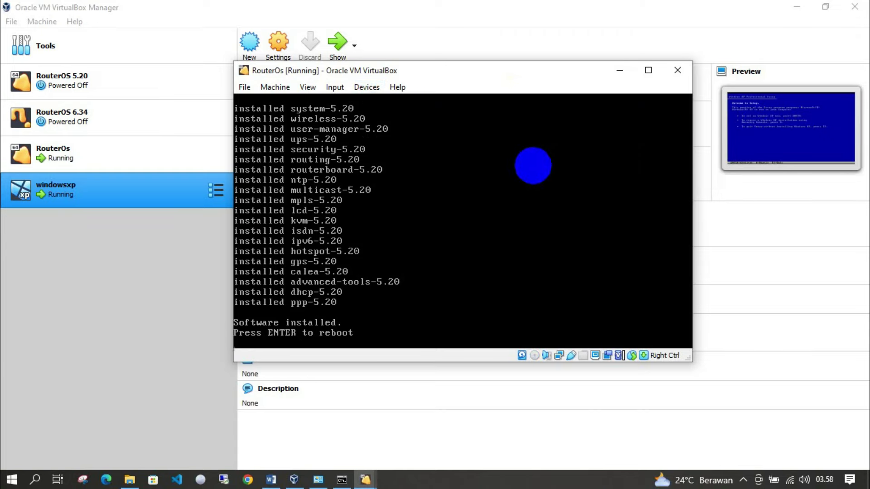
pyautogui.press('Return')
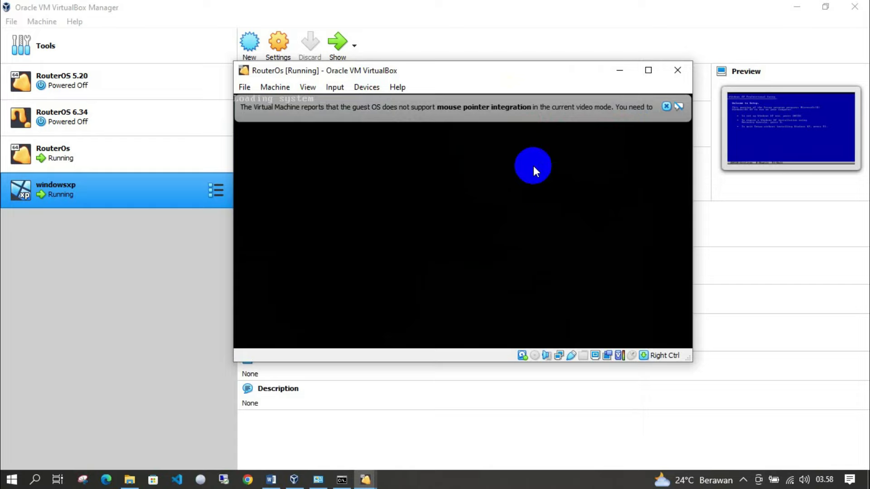
# Step: Dismiss the notice bars, decline the disk check with 'n', and log in as admin
pyautogui.click(666, 106)
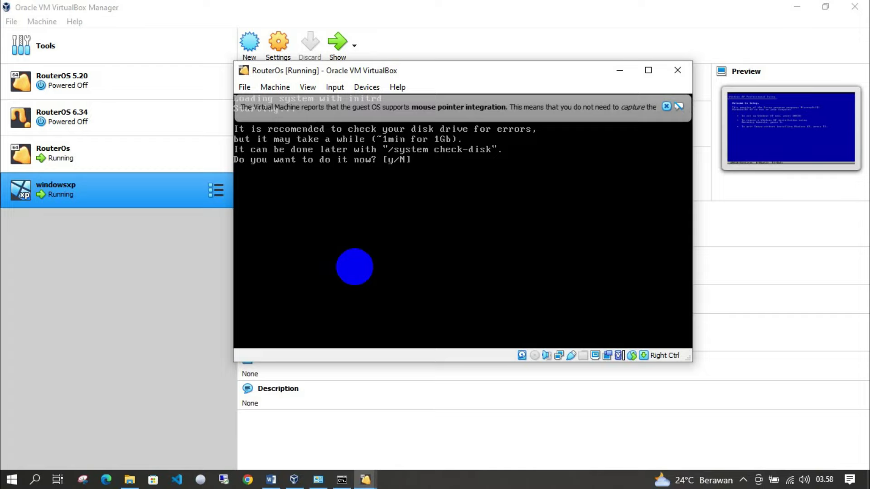
pyautogui.write('n')
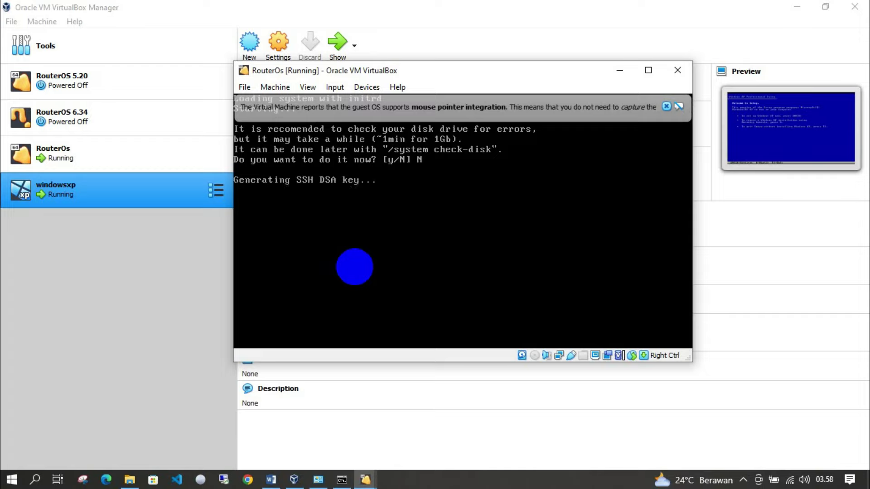
pyautogui.click(666, 107)
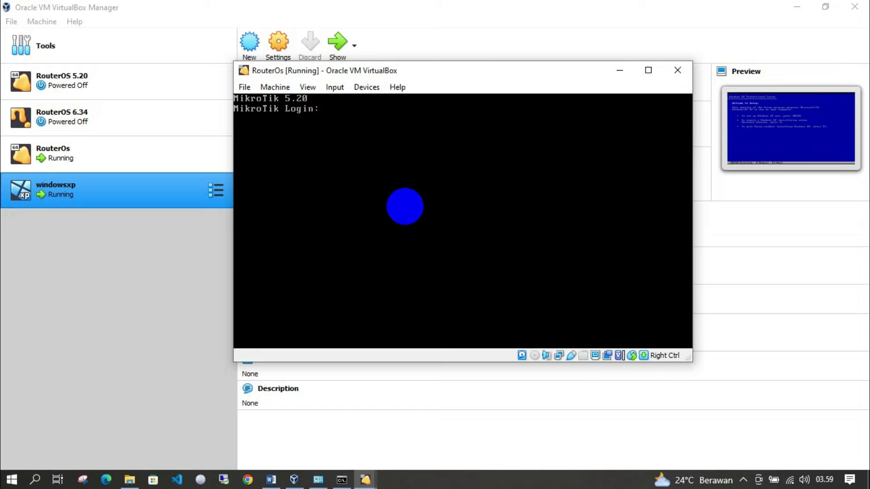
pyautogui.write('admin')
pyautogui.press('Return')
pyautogui.press('Return')
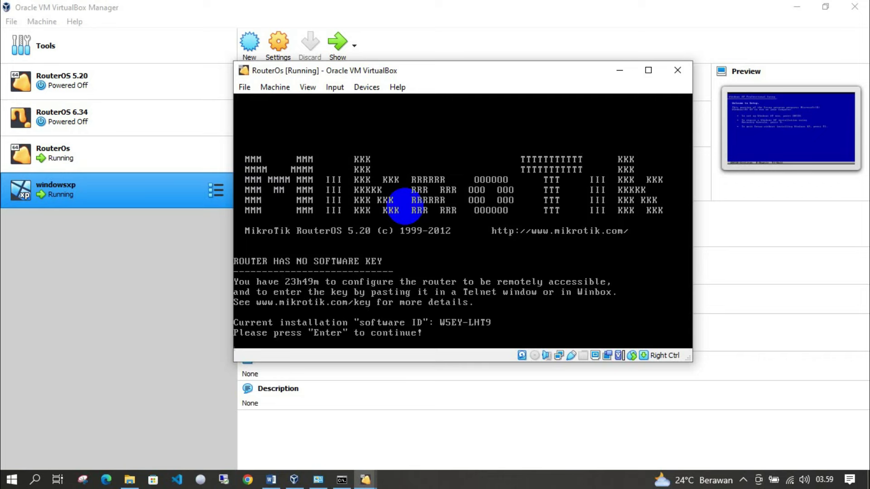
# Step: Continue past the software key notice to reach the admin@MikroTik prompt
pyautogui.press('Return')
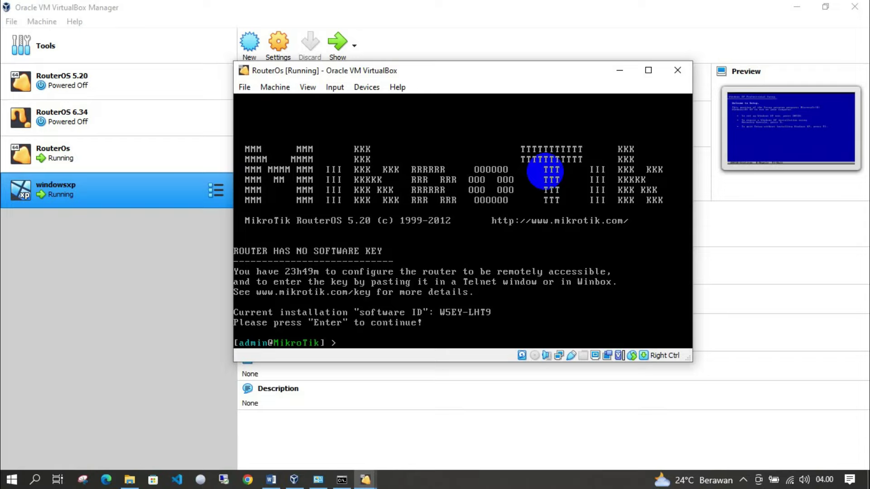
# Step: Bring the Word document with the GAMBAR KERJA network diagram to the front
pyautogui.click(272, 479)
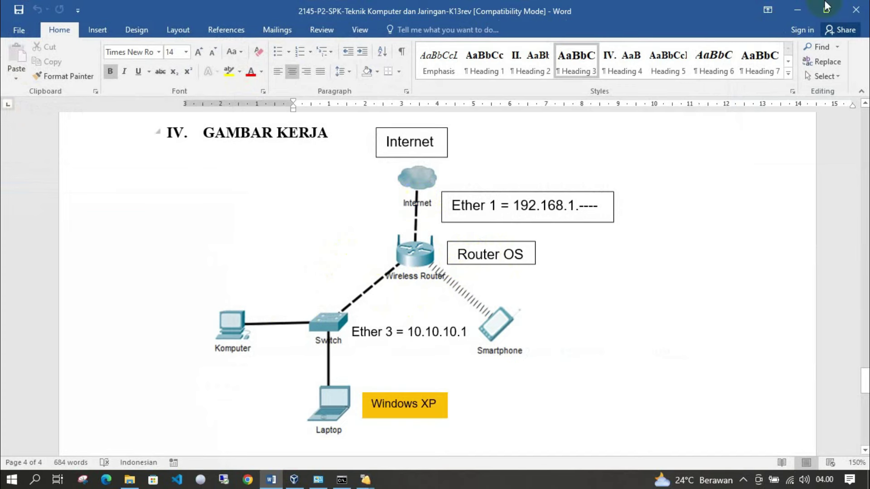
# Step: Minimize the Word diagram and focus the RouterOS console at the admin@MikroTik prompt
pyautogui.click(805, 10)
pyautogui.click(566, 231)
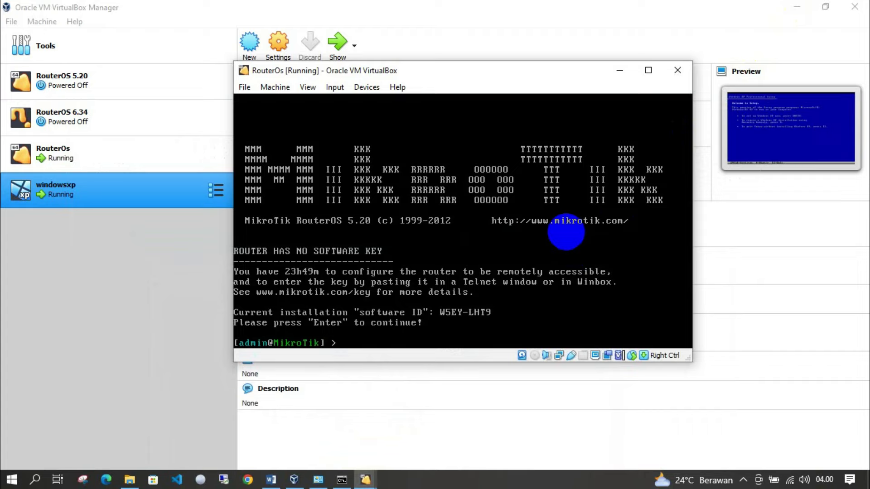
# Step: Type 'ip address add address=' at the RouterOS console prompt
pyautogui.write('ip address add address=')
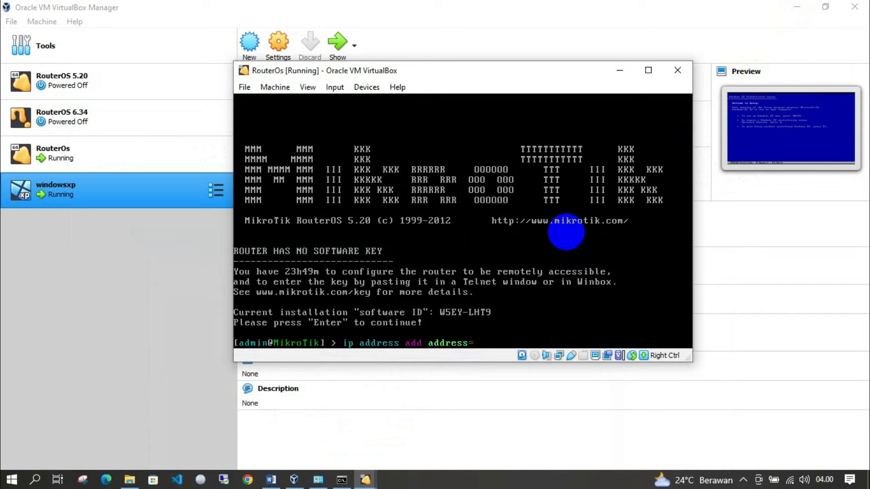
# Step: Bring forward the Command Prompt showing the google.com ping results
pyautogui.click(342, 480)
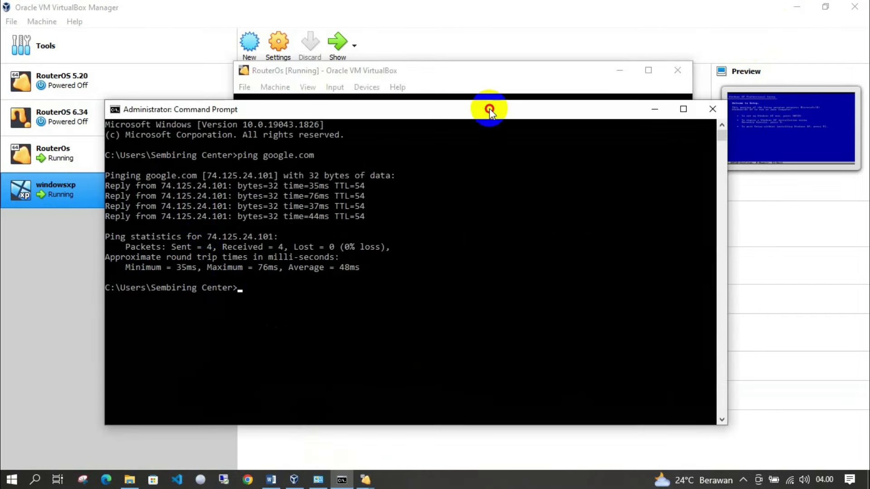
# Step: Run ipconfig and highlight Ethernet 2's IPv4 address 192.168.43.28 and subnet mask lines
pyautogui.moveTo(488, 108); pyautogui.dragTo(488, 92)
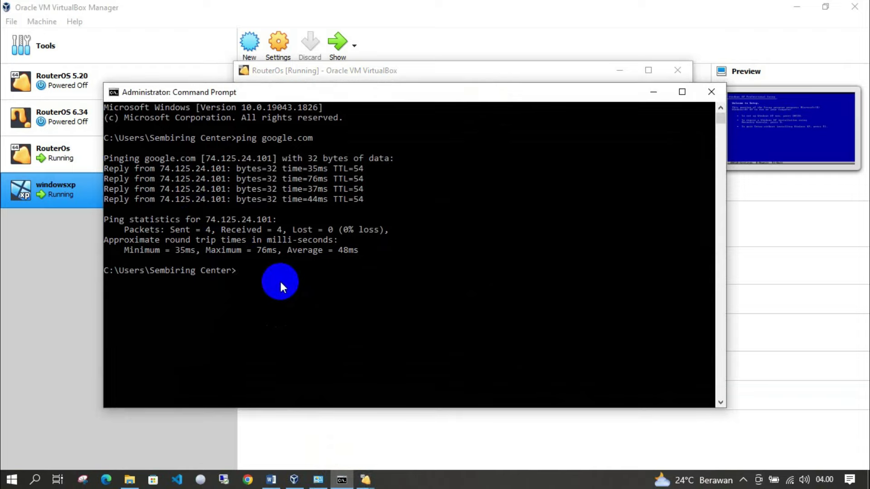
pyautogui.write('ipconfig')
pyautogui.press('Return')
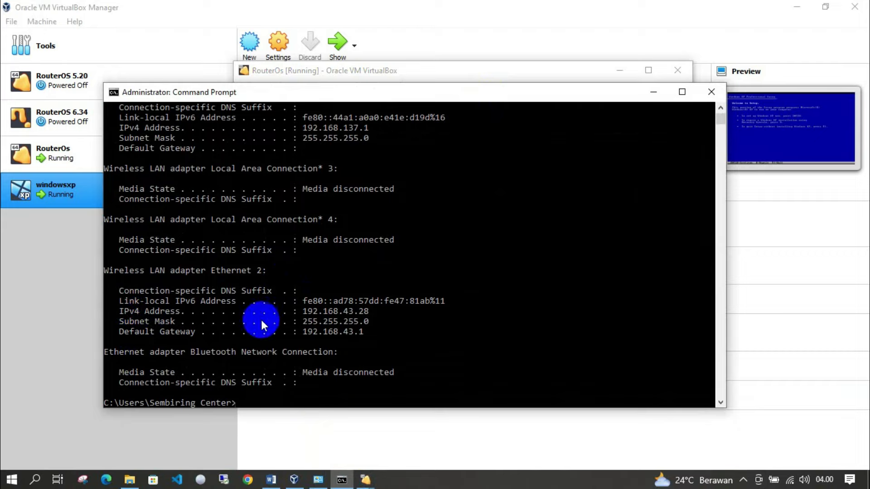
pyautogui.moveTo(303, 311); pyautogui.dragTo(379, 315)
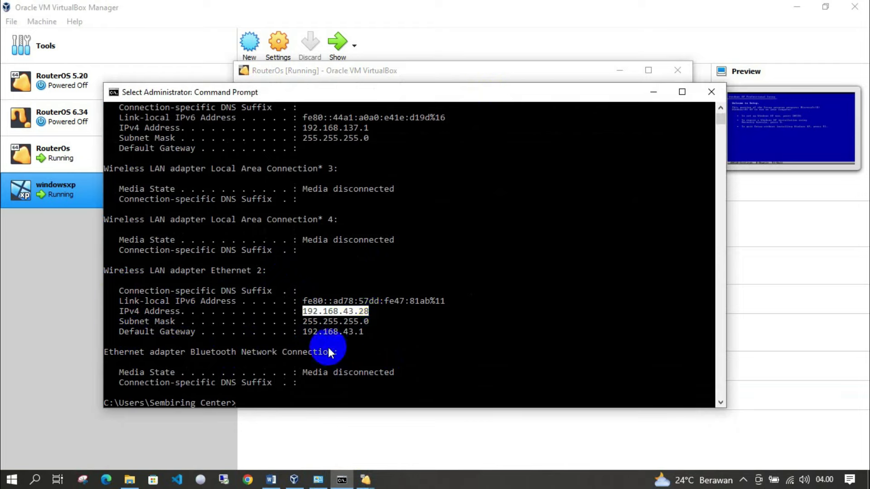
pyautogui.click(325, 332)
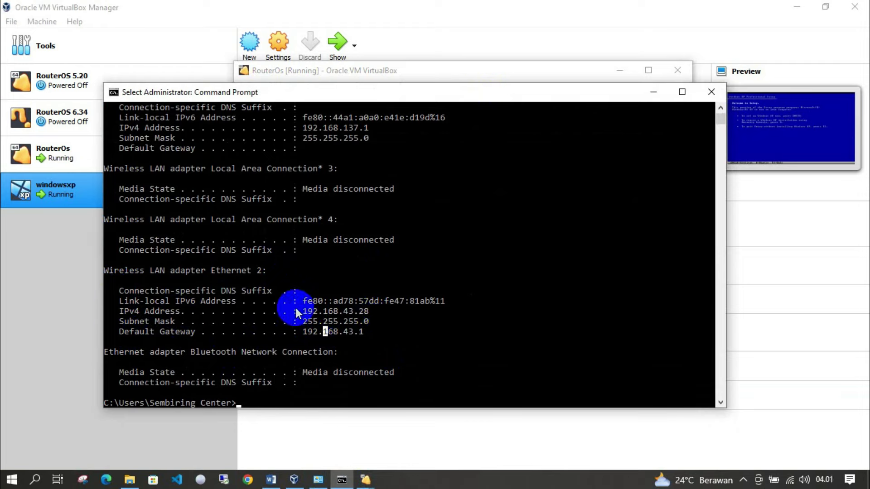
pyautogui.moveTo(300, 311); pyautogui.dragTo(353, 321)
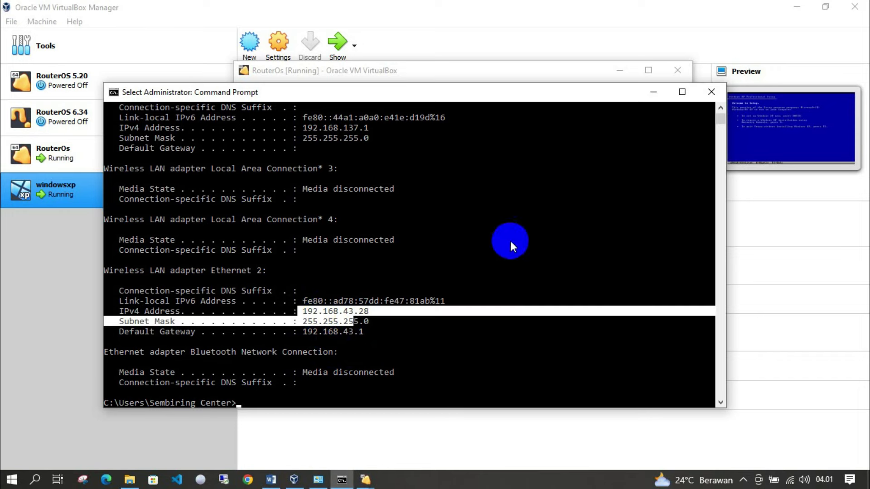
pyautogui.click(652, 92)
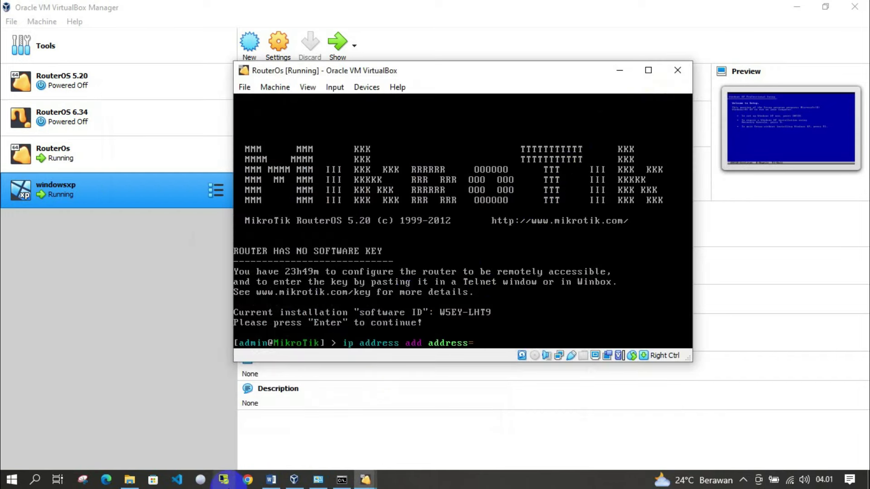
pyautogui.click(273, 478)
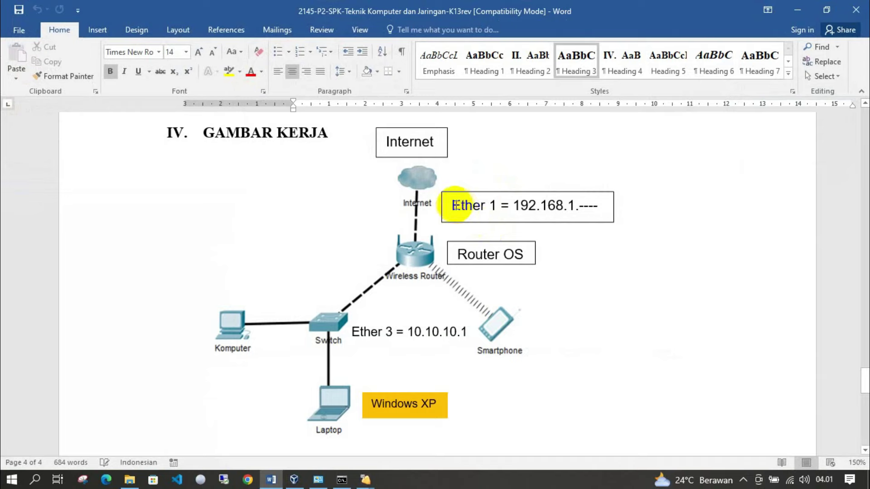
pyautogui.moveTo(455, 205); pyautogui.dragTo(593, 232)
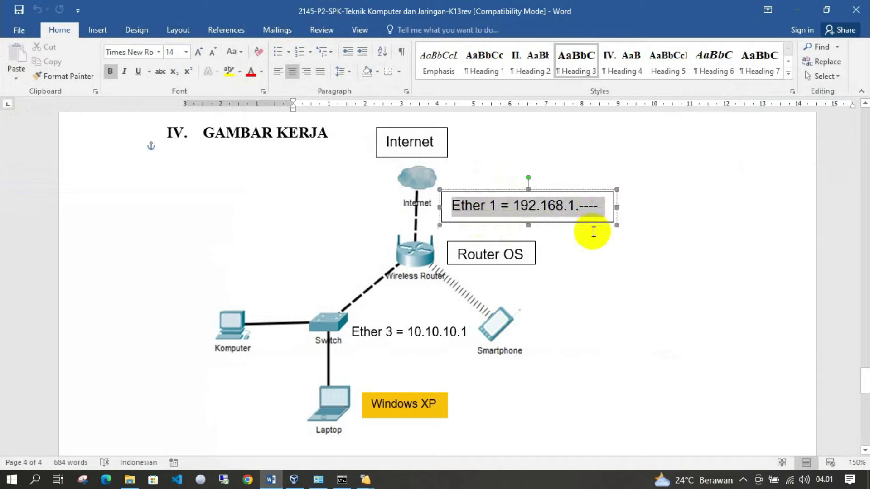
pyautogui.click(572, 211)
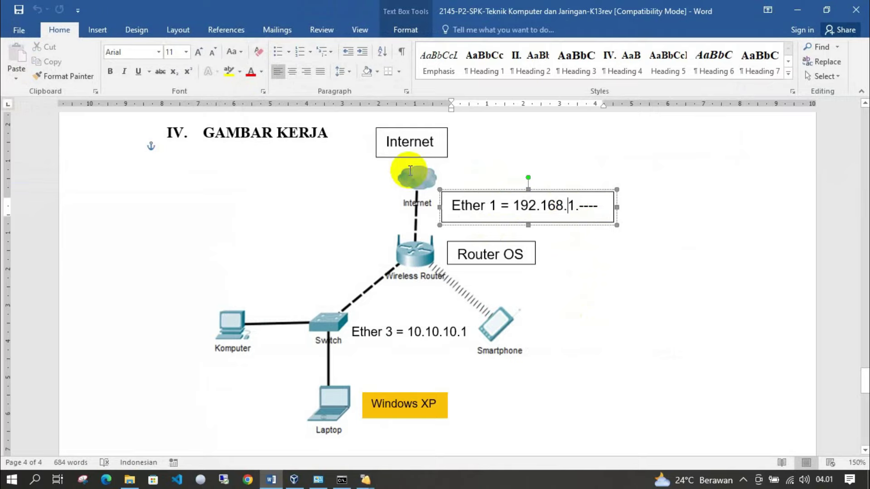
pyautogui.click(797, 9)
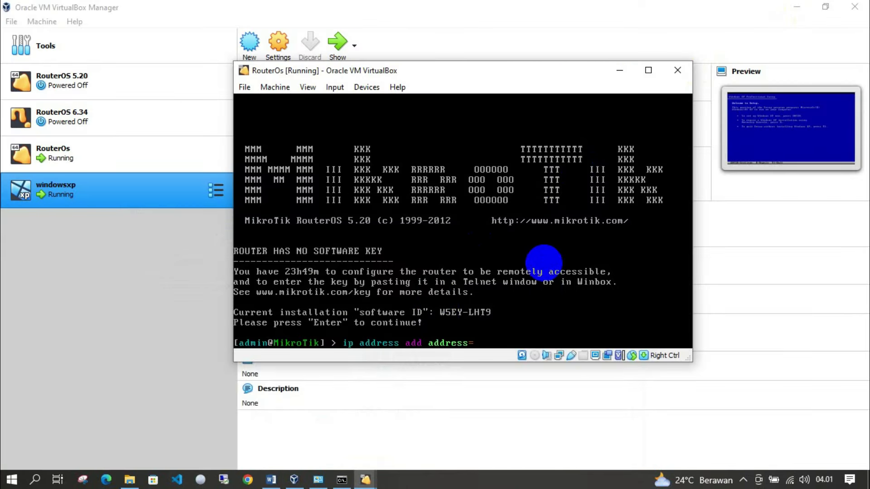
# Step: Begin the address as 192.168 while checking the host's IPv4 address in Command Prompt
pyautogui.write('192.168')
pyautogui.click(341, 480)
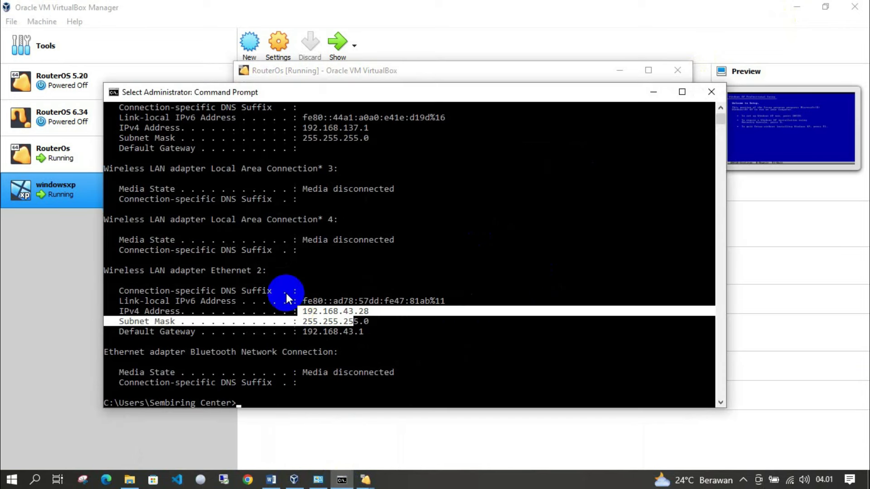
pyautogui.click(336, 321)
pyautogui.moveTo(303, 311); pyautogui.dragTo(357, 321)
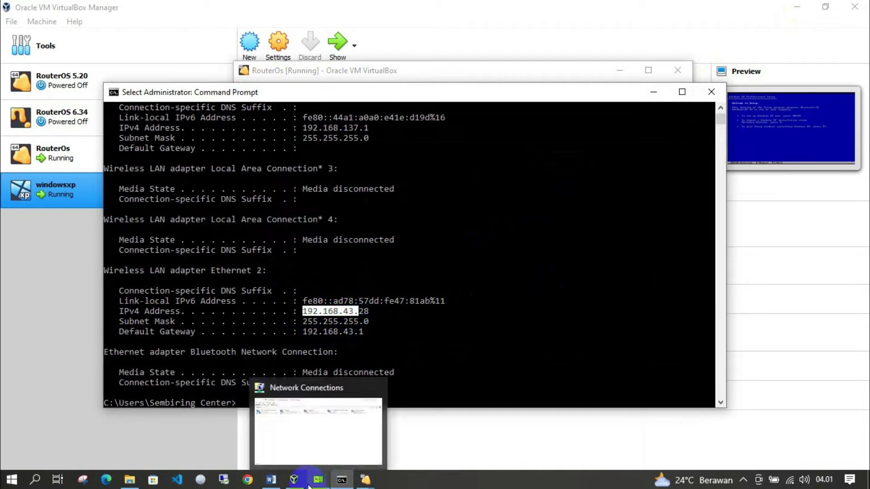
pyautogui.moveTo(367, 481)
pyautogui.click(313, 433)
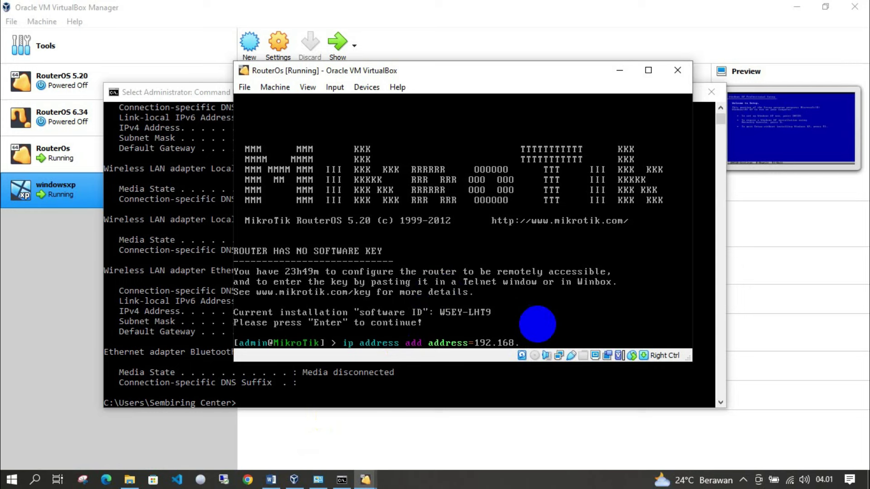
pyautogui.moveTo(524, 74); pyautogui.dragTo(577, 92)
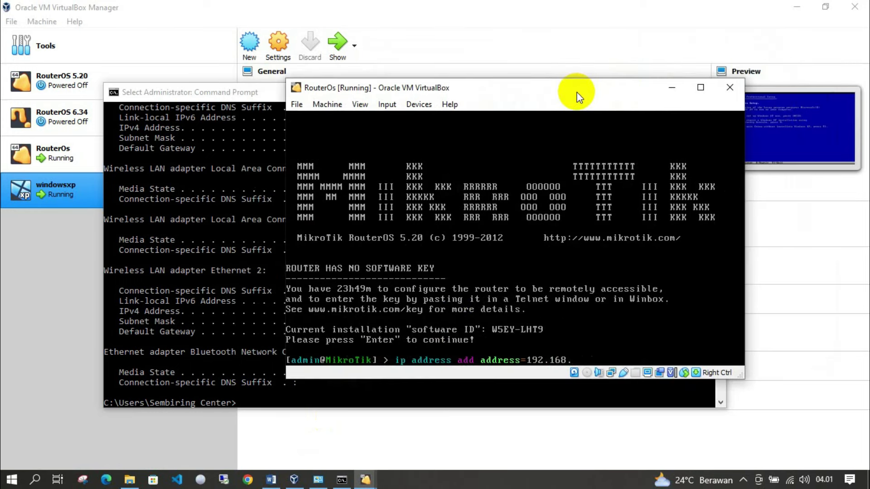
# Step: Extend the address to 192.168.43.200, moving the RouterOS window clear of the ipconfig output
pyautogui.write('43.200')
pyautogui.click(527, 85)
pyautogui.moveTo(526, 86); pyautogui.dragTo(654, 111)
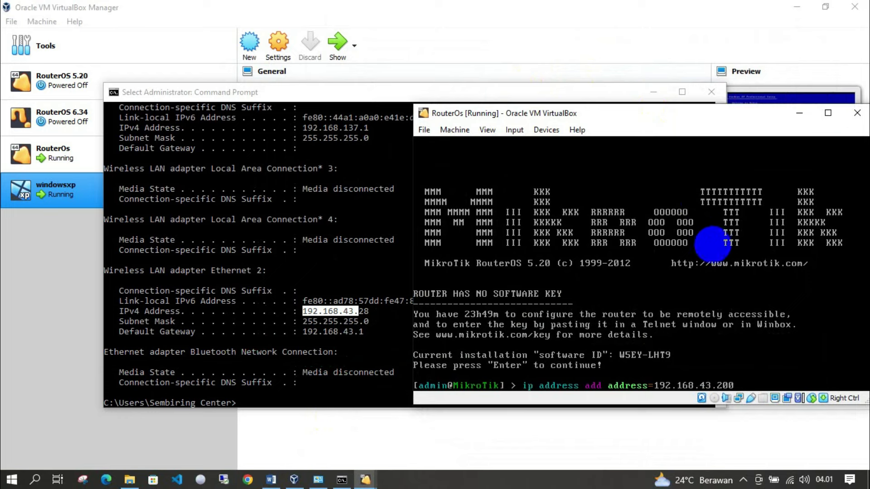
pyautogui.click(632, 138)
pyautogui.moveTo(621, 116); pyautogui.dragTo(474, 98)
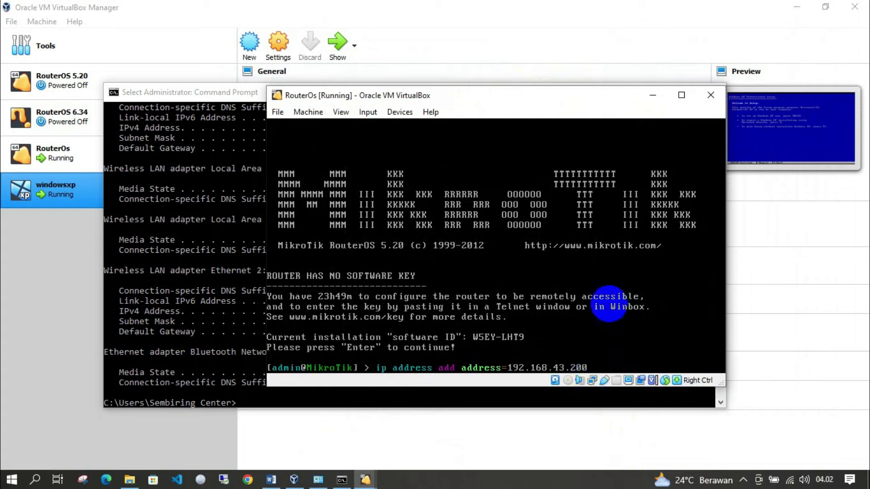
# Step: Finish the command with /24 and interface=ether1, using Tab to complete the parameter
pyautogui.write('/24 in')
pyautogui.press('Tab')
pyautogui.write('ether1')
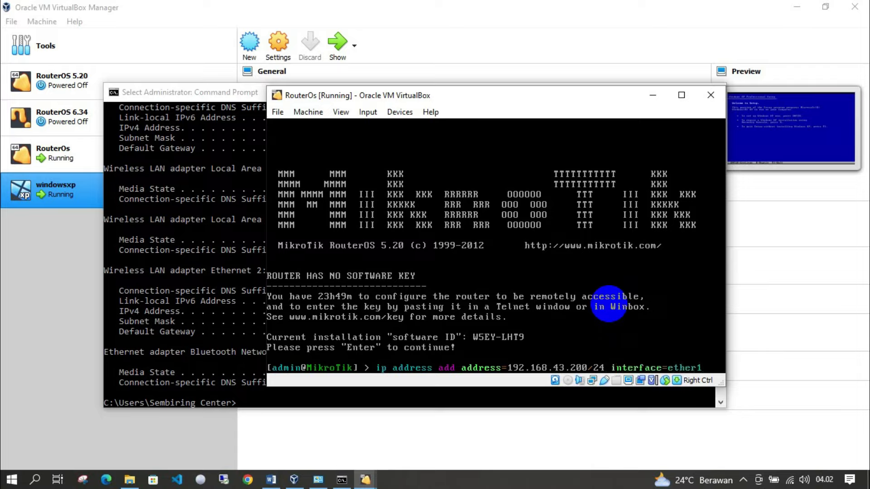
pyautogui.click(270, 480)
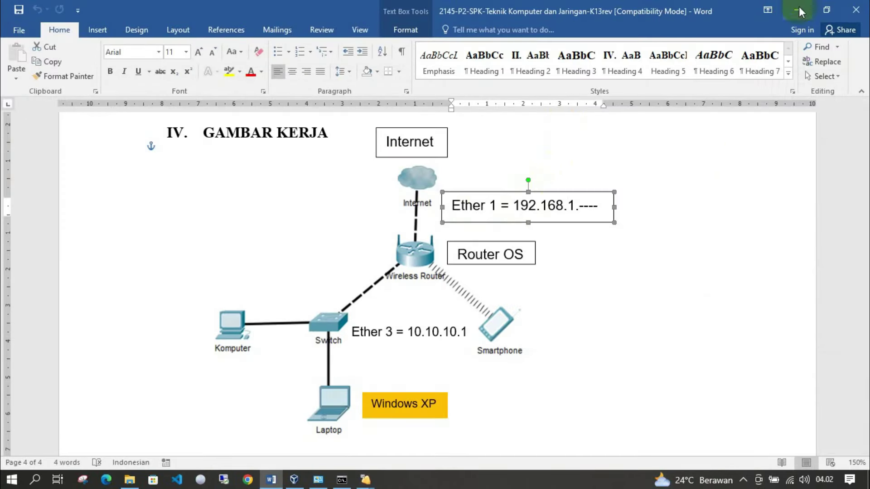
# Step: Change the Ether 1 label's third octet to 43 after checking the host's IPv4 address
pyautogui.click(568, 210)
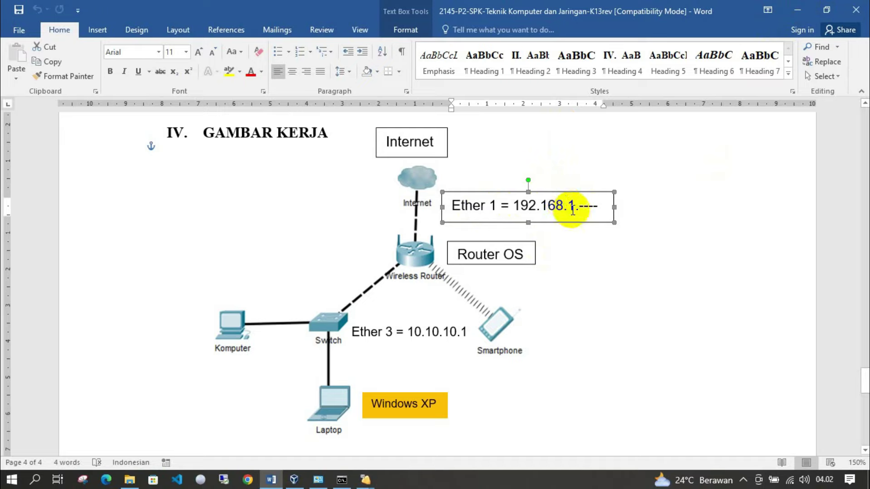
pyautogui.doubleClick(570, 208)
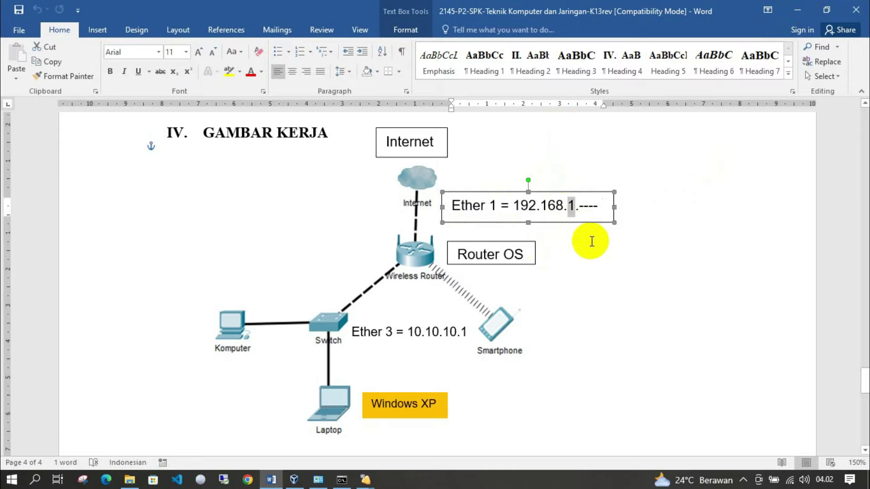
pyautogui.click(342, 479)
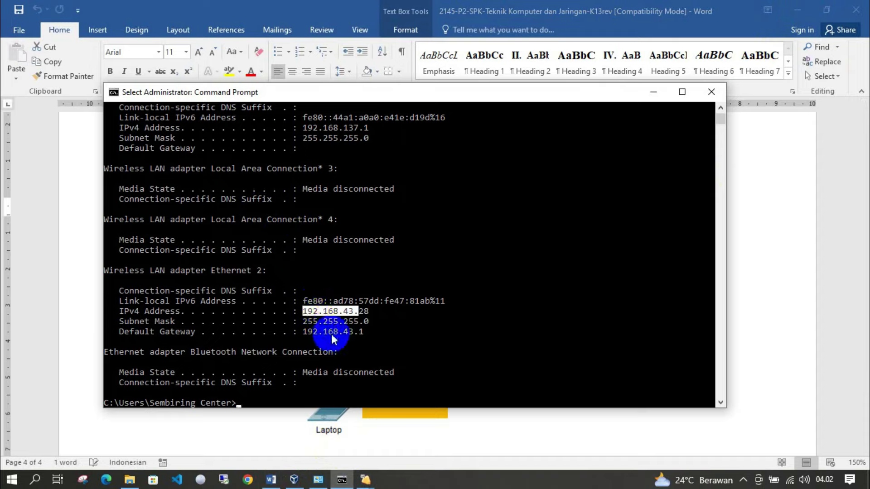
pyautogui.click(313, 305)
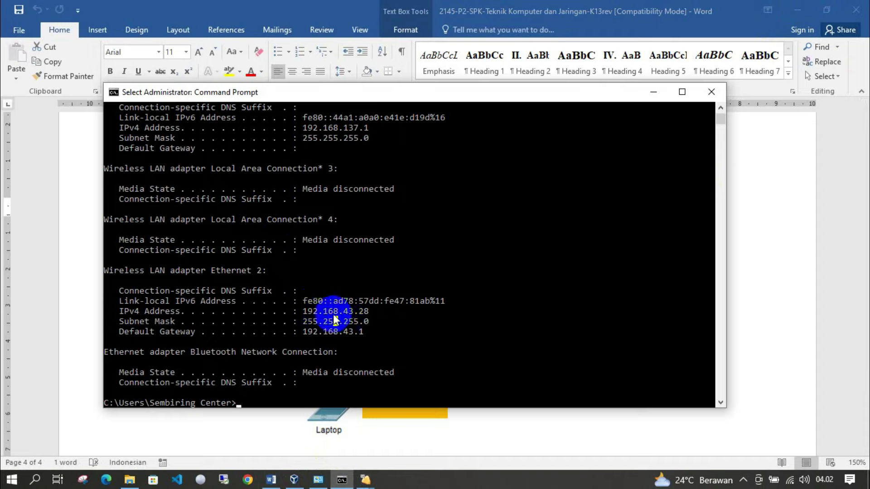
pyautogui.moveTo(303, 311); pyautogui.dragTo(358, 321)
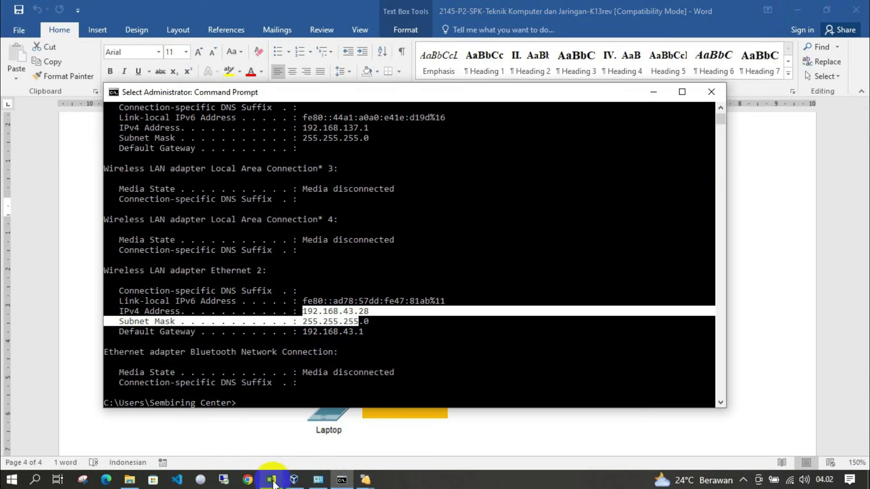
pyautogui.click(272, 480)
pyautogui.write('43.---')
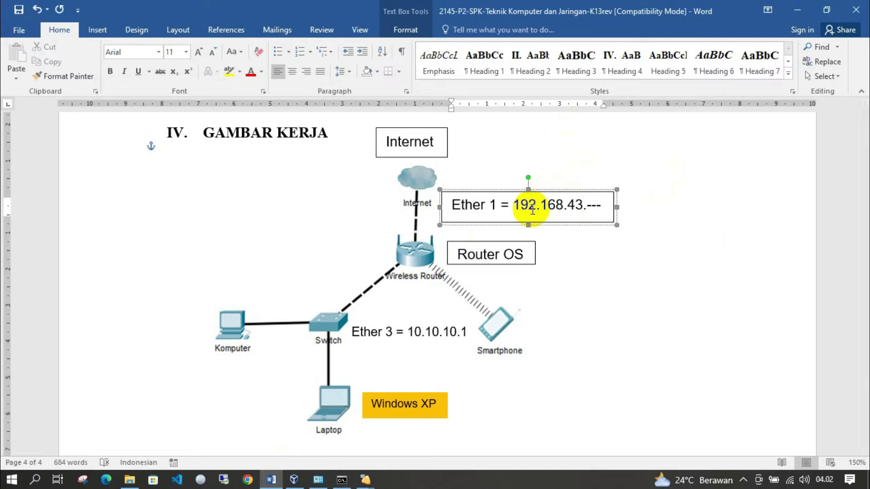
# Step: Review the host's IPv4 address ending 28 and its subnet mask in Command Prompt
pyautogui.click(351, 482)
pyautogui.click(336, 283)
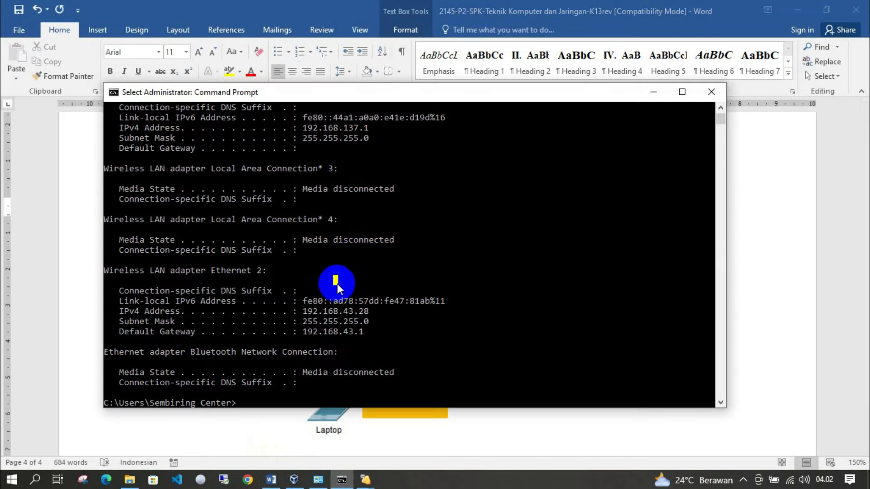
pyautogui.click(366, 311)
pyautogui.click(309, 321)
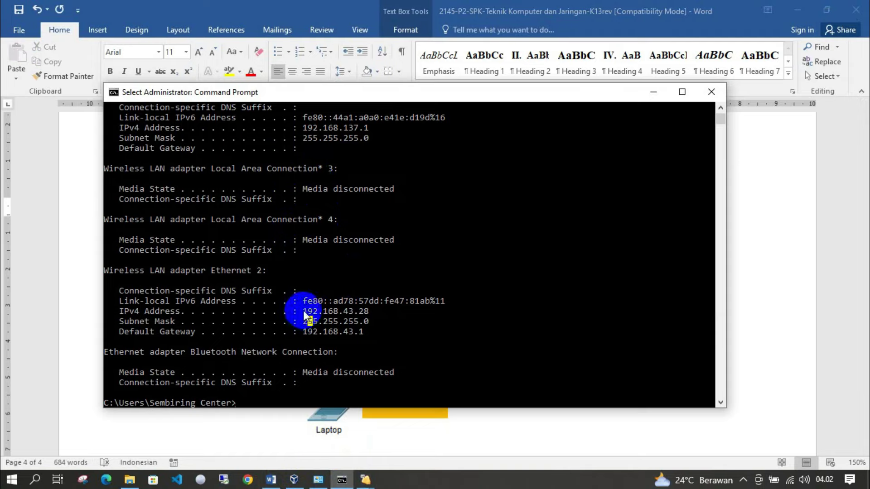
pyautogui.click(663, 93)
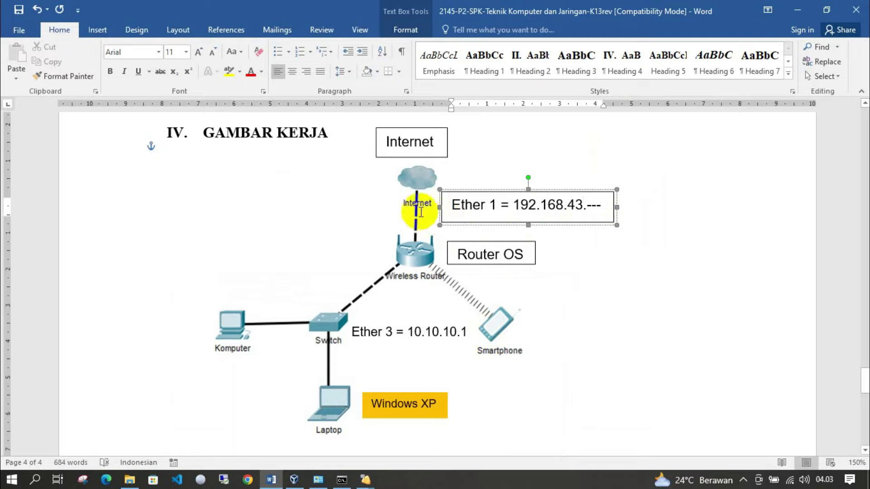
# Step: Reselect the Ether 1 label and highlight its 192.168.43 network portion
pyautogui.click(659, 230)
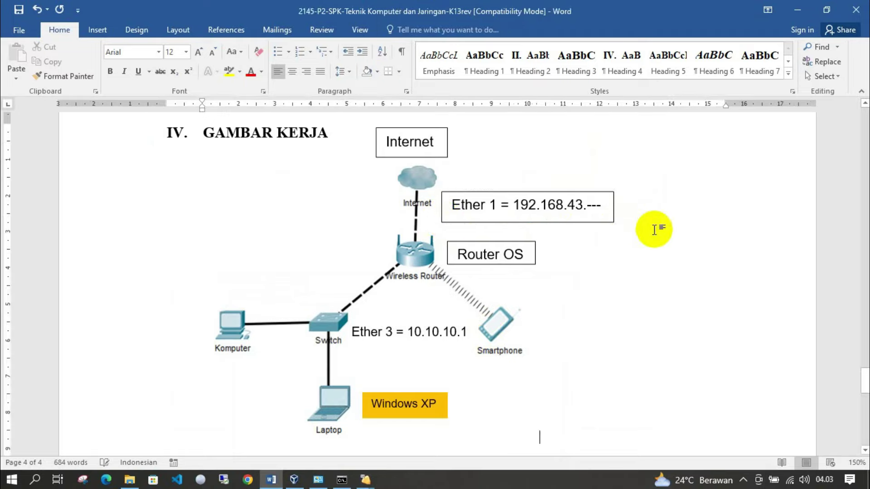
pyautogui.click(536, 211)
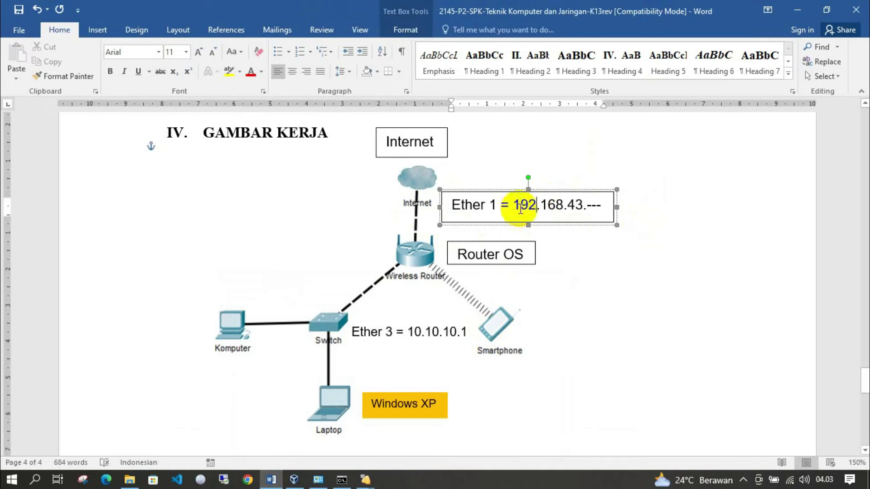
pyautogui.keyDown('shift'); pyautogui.click(516, 212); pyautogui.keyUp('shift')
pyautogui.moveTo(516, 212); pyautogui.dragTo(583, 205)
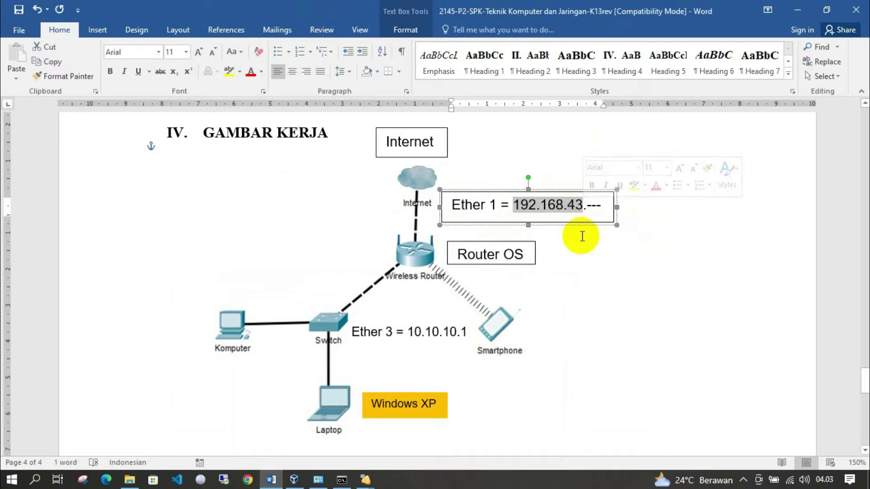
pyautogui.click(598, 207)
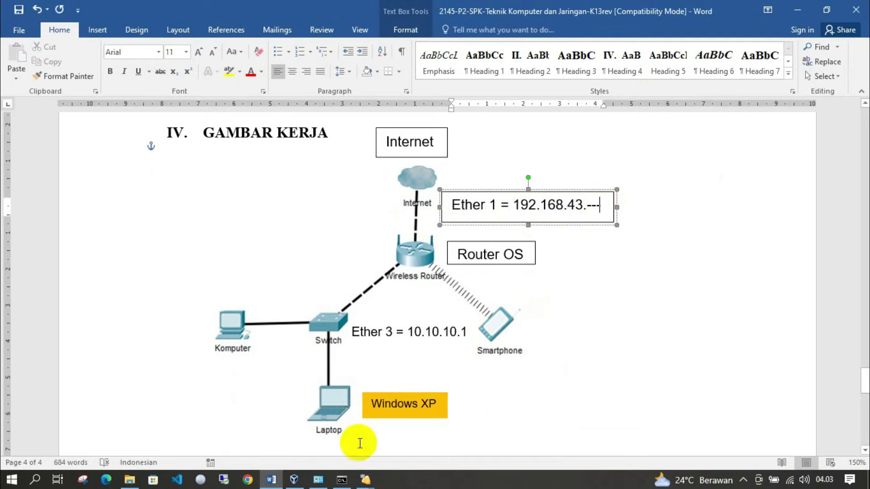
# Step: Mark the 28 ending the host's IPv4 address, then minimize Command Prompt and Word
pyautogui.click(342, 479)
pyautogui.click(310, 320)
pyautogui.click(355, 312)
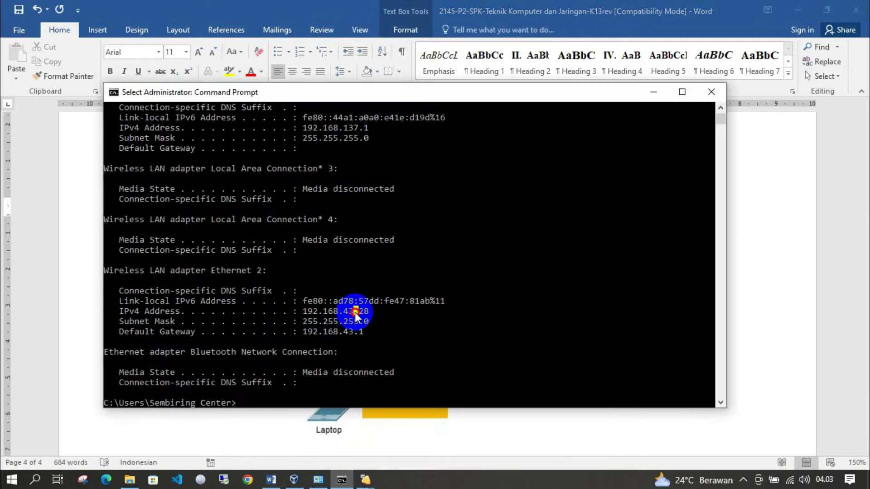
pyautogui.moveTo(373, 312); pyautogui.dragTo(359, 312)
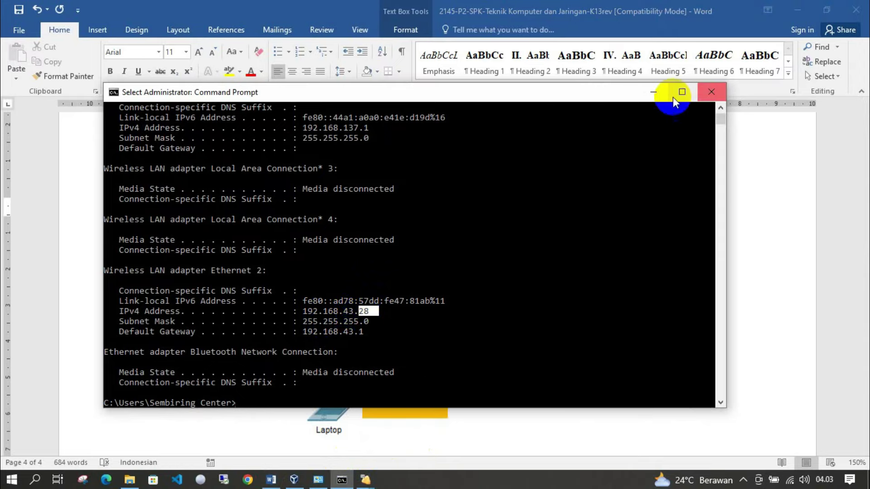
pyautogui.click(655, 91)
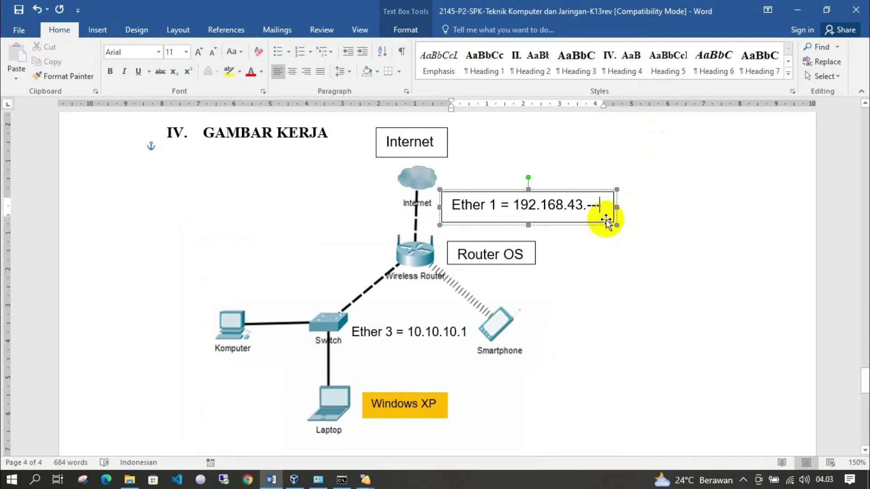
pyautogui.click(798, 9)
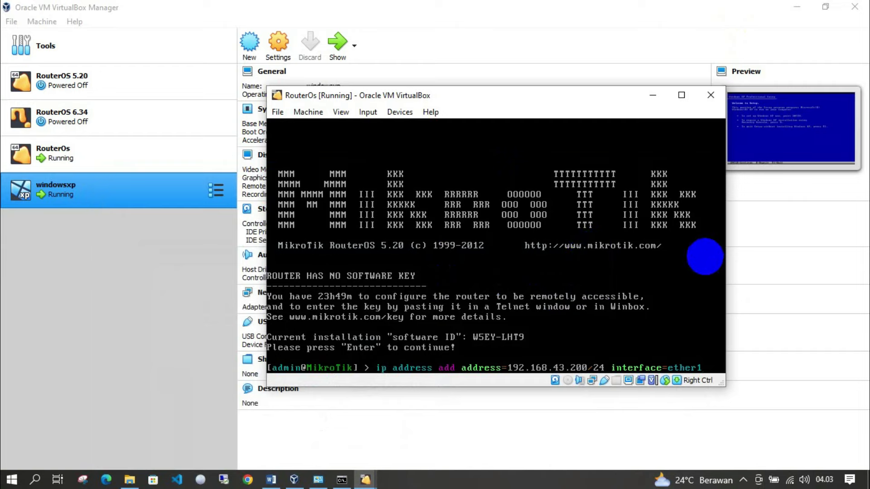
# Step: Apply the ether1 address 192.168.43.200/24 and start an ip route add gateway= command
pyautogui.press('Return')
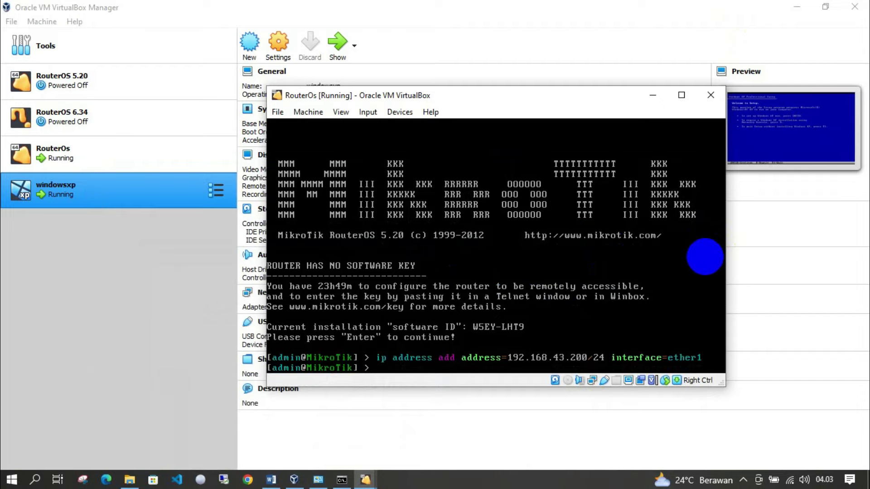
pyautogui.write('ip')
pyautogui.write(' route')
pyautogui.write(' get')
pyautogui.press('BackSpace')
pyautogui.press('BackSpace')
pyautogui.press('BackSpace')
pyautogui.press('BackSpace')
pyautogui.write('add gateway=')
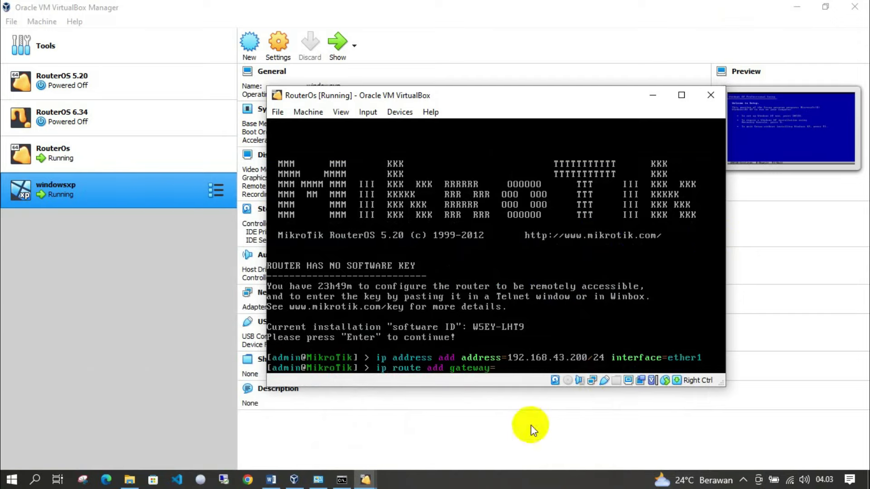
# Step: Look up the host's default gateway in the ipconfig output and begin typing it
pyautogui.click(341, 481)
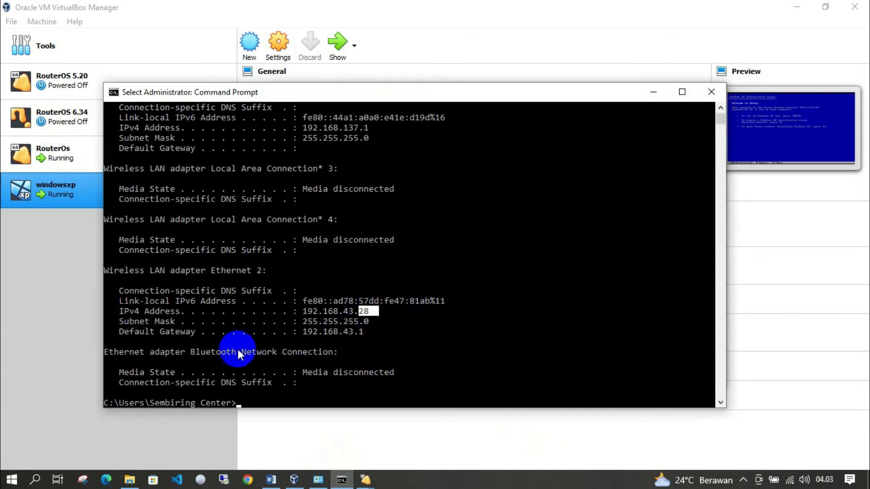
pyautogui.click(141, 331)
pyautogui.moveTo(119, 332); pyautogui.dragTo(368, 336)
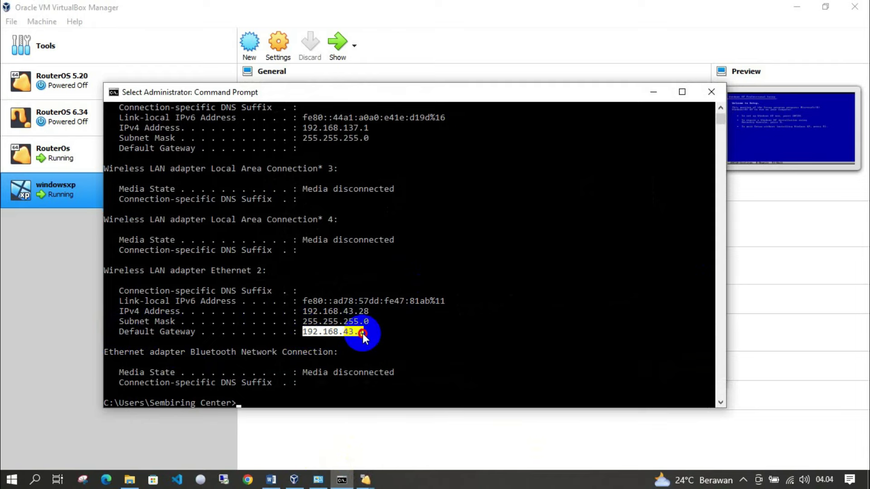
pyautogui.click(663, 93)
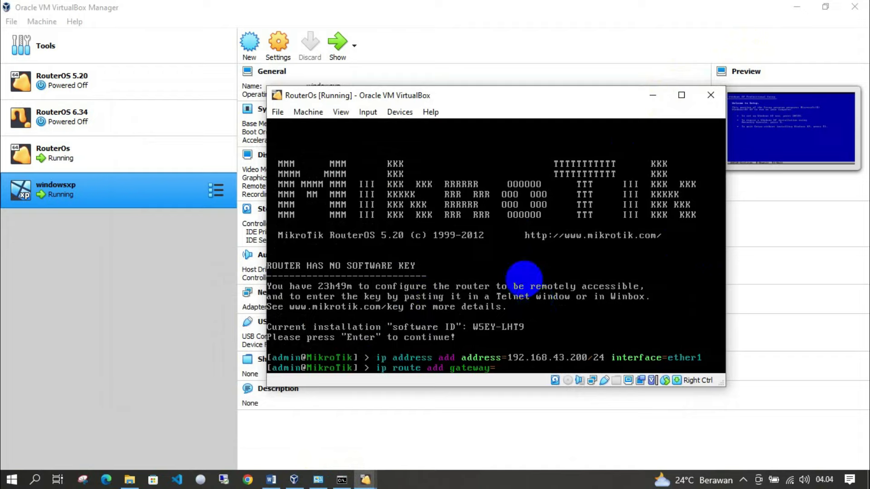
pyautogui.write('192.168.43.1')
# Step: Correct the gateway to 192.168.43.1 and add the route
pyautogui.press('Return')
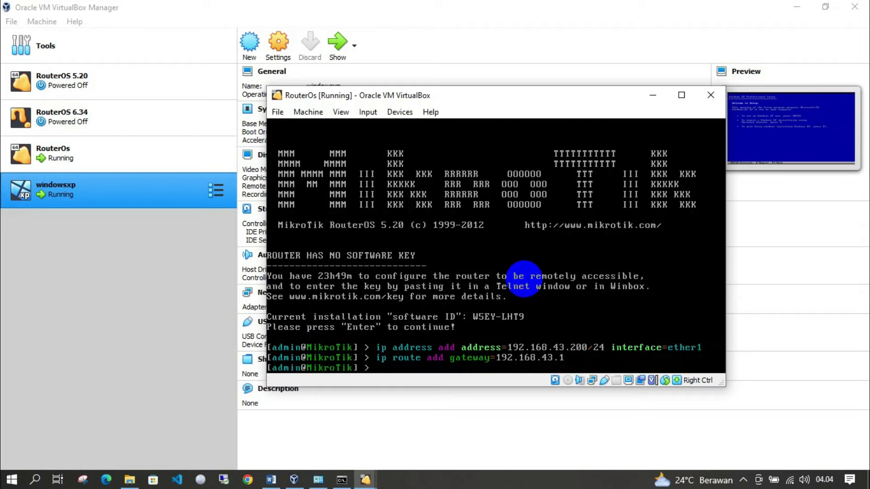
# Step: Set DNS servers 192.168.43.1 and 8.8.8.8 with allow-remote-requests=yes
pyautogui.write('ip dns set servers=')
pyautogui.write('192.16')
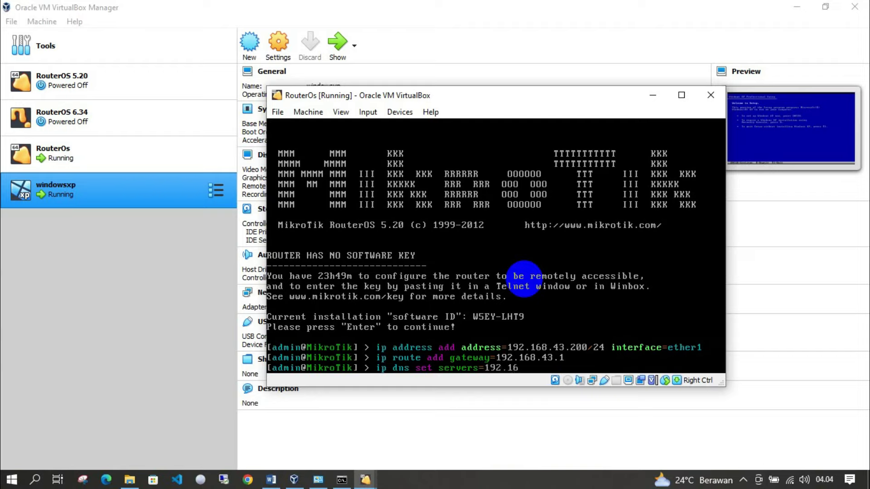
pyautogui.write('8.43.1,8.8.8.8 allow-remote-requests=')
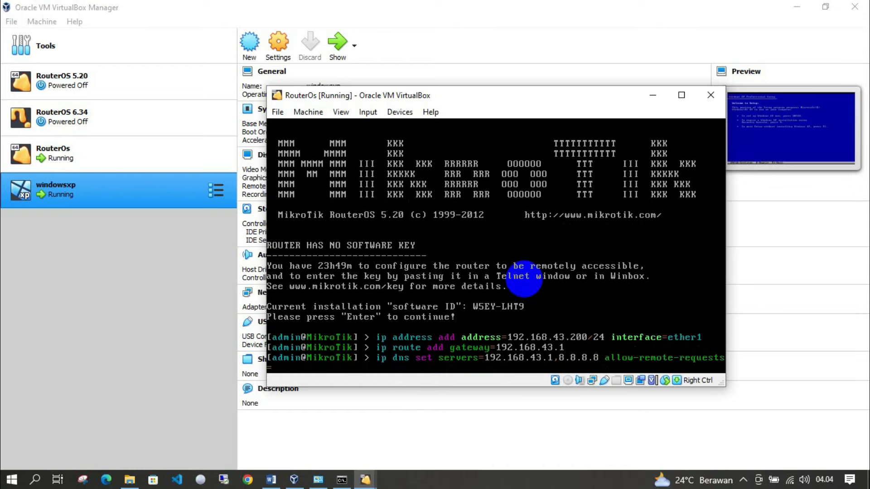
pyautogui.write('yes')
pyautogui.press('Return')
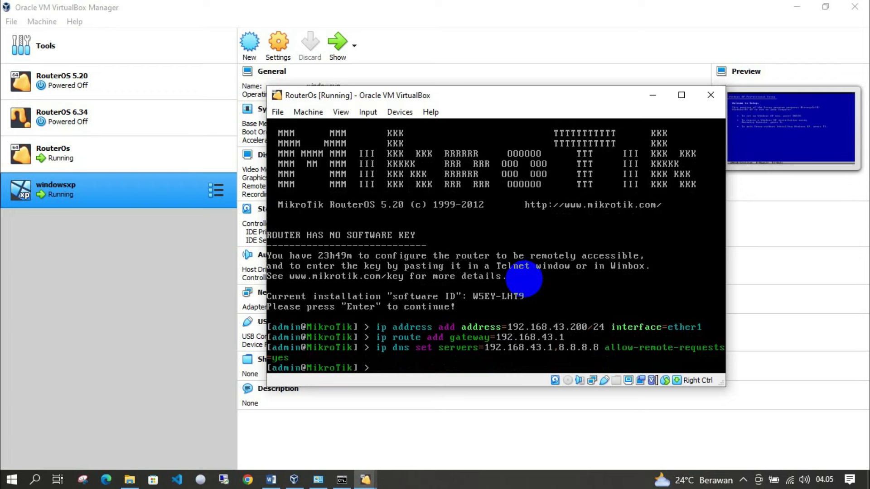
# Step: In Word's command list, change the router address to 192.168.43.200
pyautogui.click(274, 478)
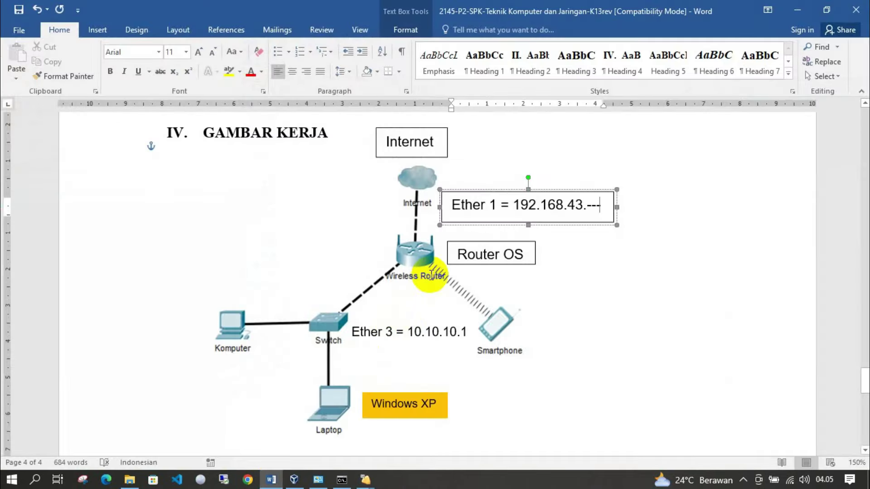
pyautogui.scroll(-3, 431, 283)
pyautogui.scroll(-4, 430, 283)
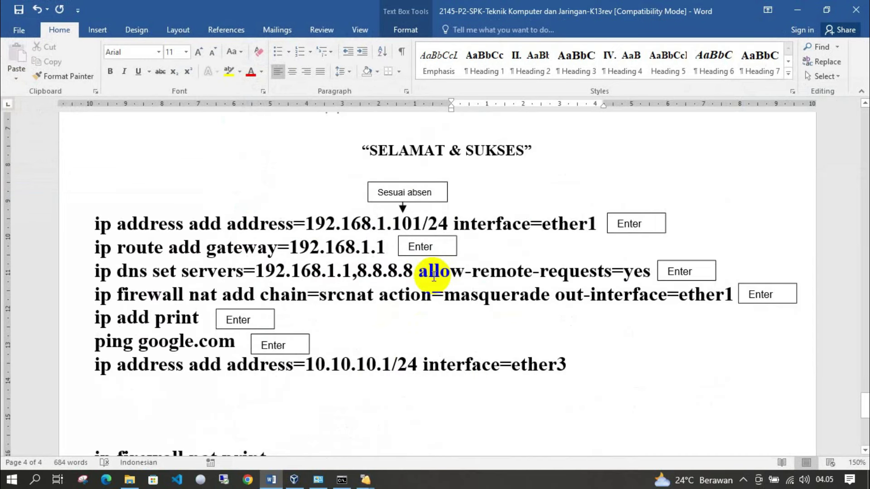
pyautogui.click(388, 224)
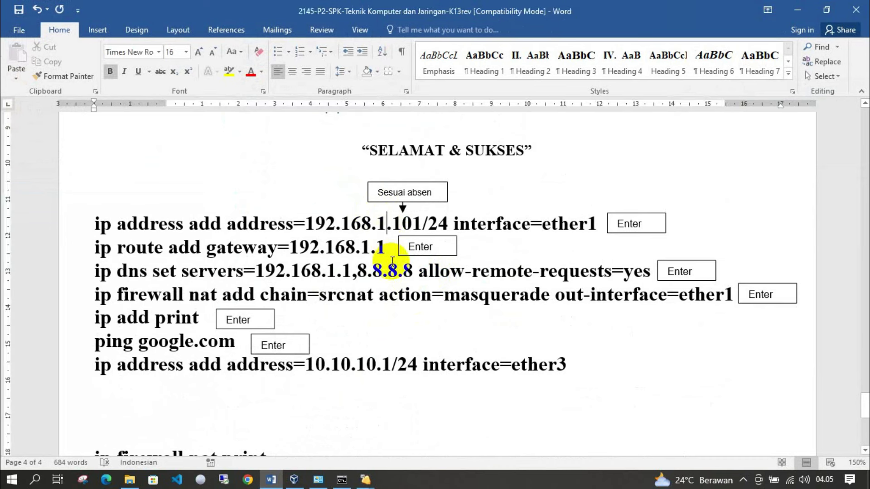
pyautogui.scroll(1, 393, 254)
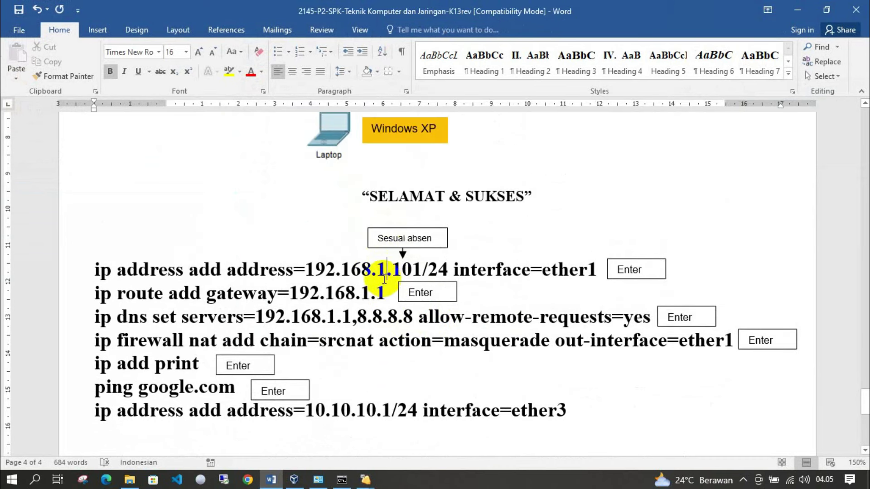
pyautogui.moveTo(377, 271); pyautogui.dragTo(386, 270)
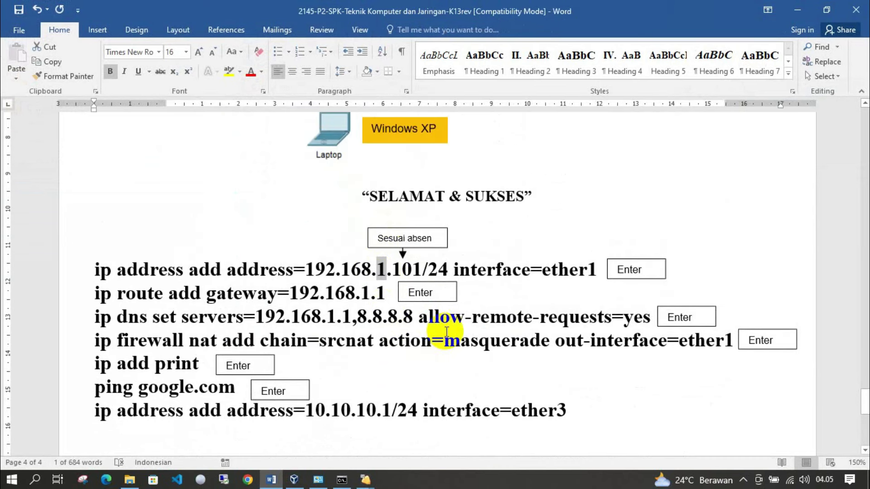
pyautogui.write('43')
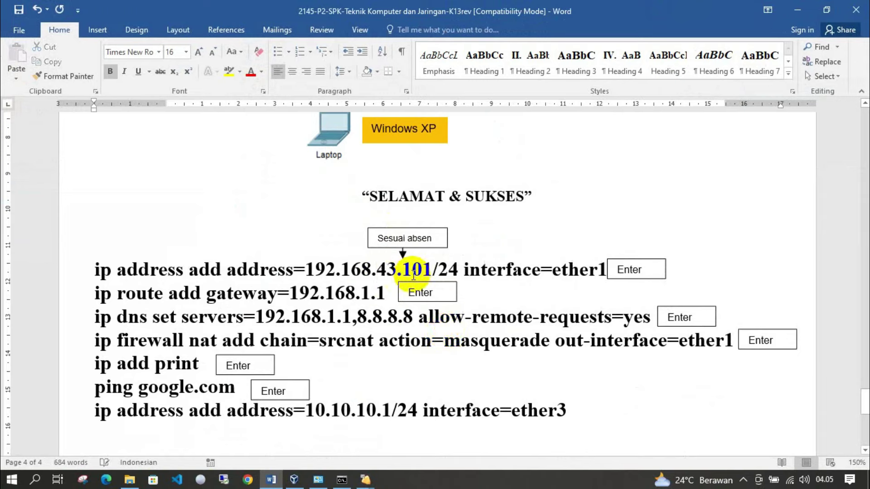
pyautogui.moveTo(402, 272); pyautogui.dragTo(430, 276)
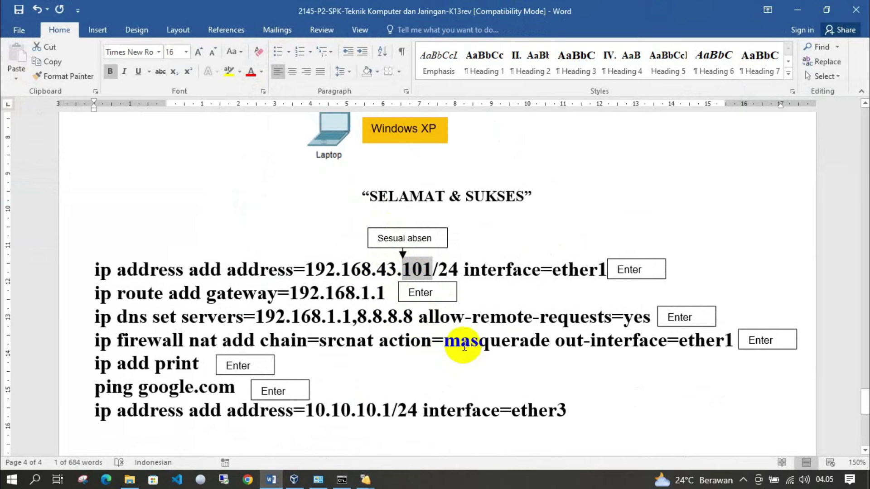
pyautogui.write('200')
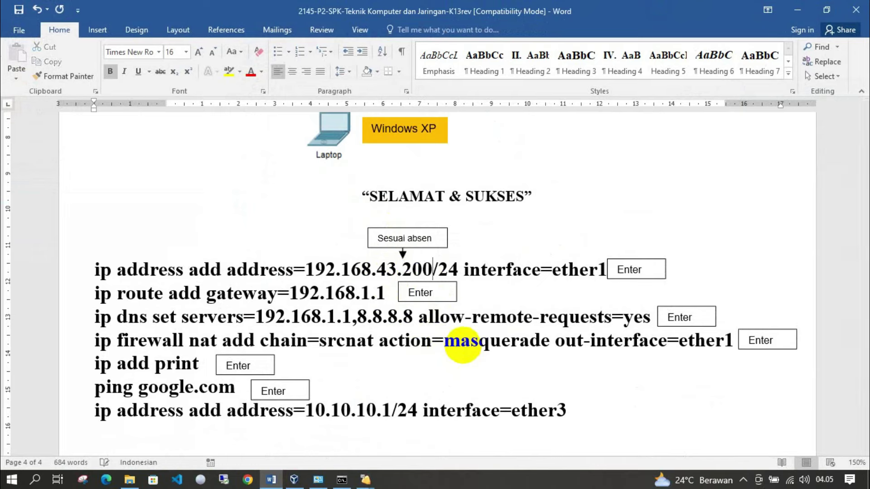
# Step: Change the gateway and first DNS server third octets so both read 192.168.43.1
pyautogui.moveTo(336, 294); pyautogui.dragTo(369, 297)
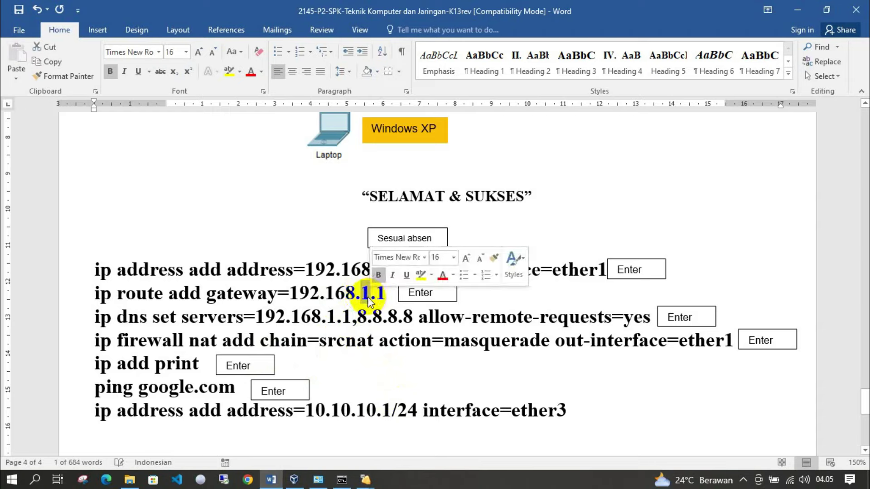
pyautogui.write('43')
pyautogui.moveTo(327, 317); pyautogui.dragTo(336, 320)
pyautogui.write('43')
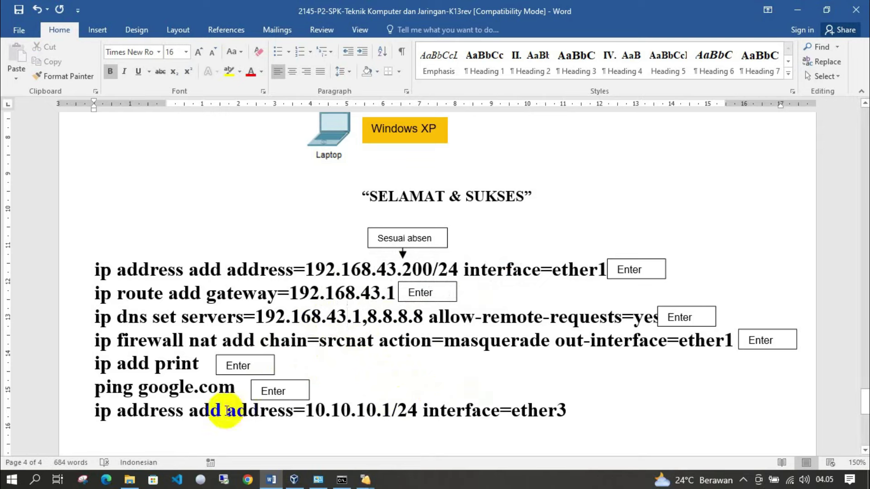
pyautogui.click(93, 343)
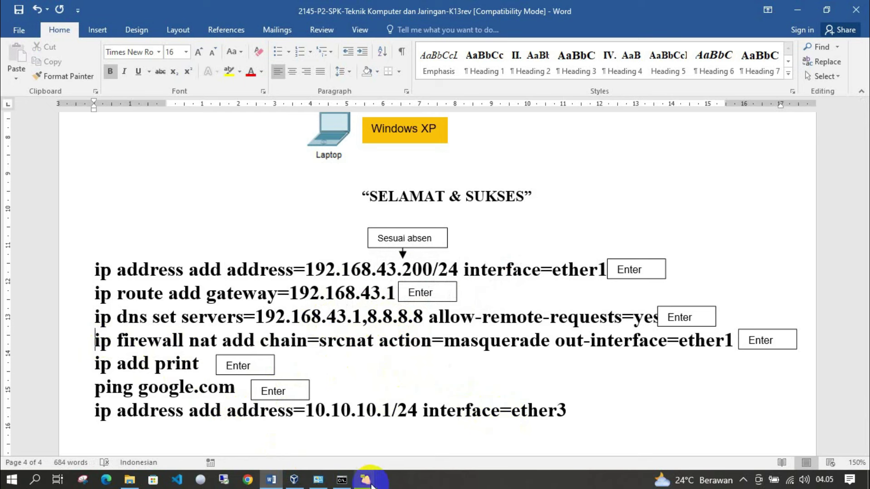
# Step: Run 'ip firewall nat add chain=srcnat action=masquerade out-interface=ether1' in the RouterOS console, checking the Word command list
pyautogui.moveTo(370, 483)
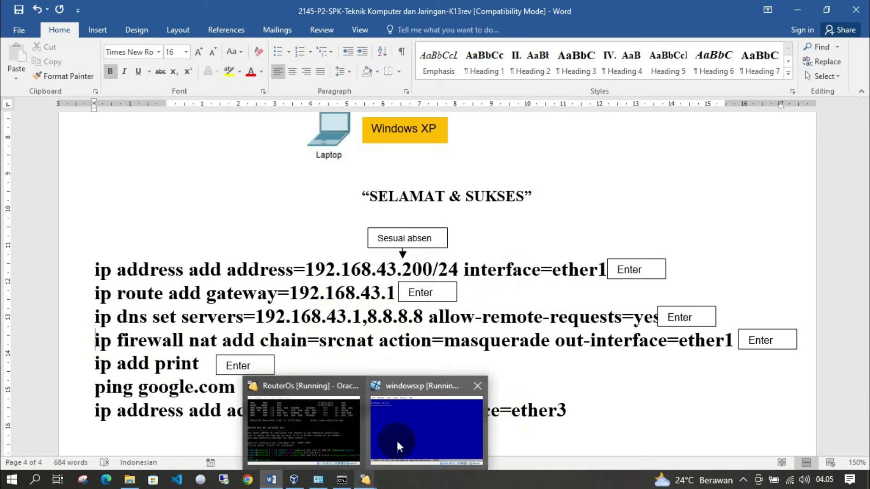
pyautogui.click(315, 436)
pyautogui.write('ip f')
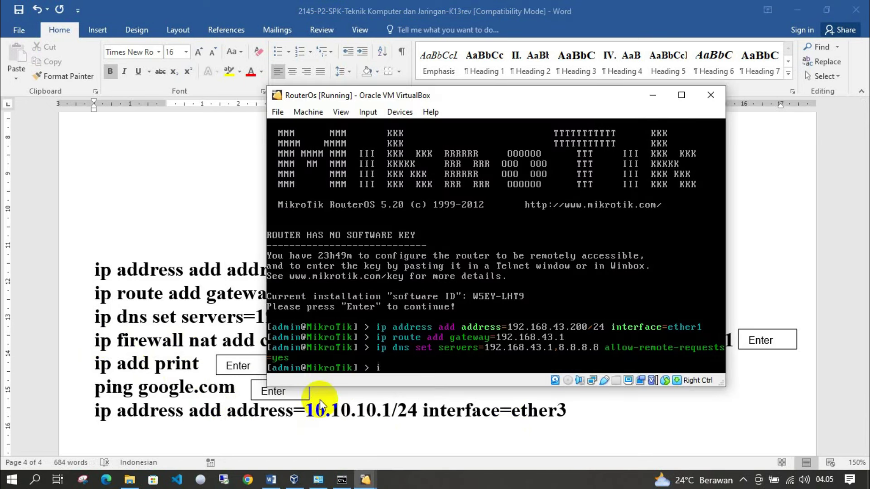
pyautogui.write('irewall nat')
pyautogui.click(271, 480)
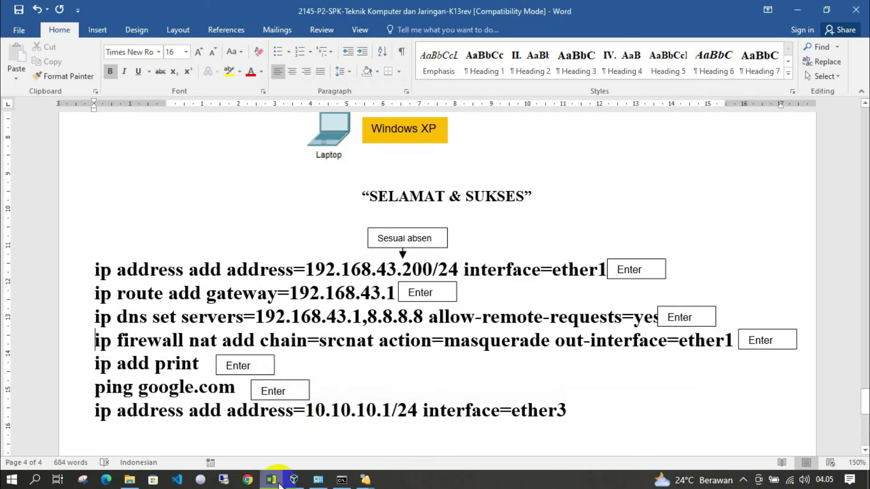
pyautogui.click(271, 481)
pyautogui.write('add chain=')
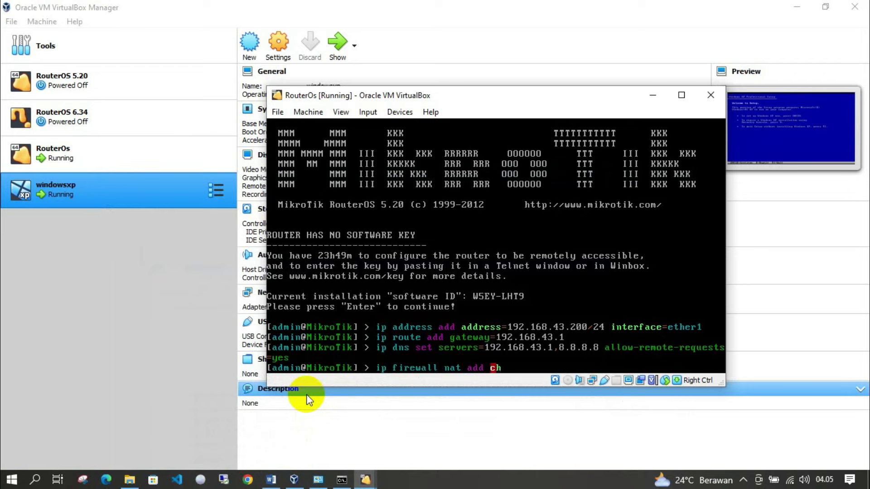
pyautogui.click(272, 480)
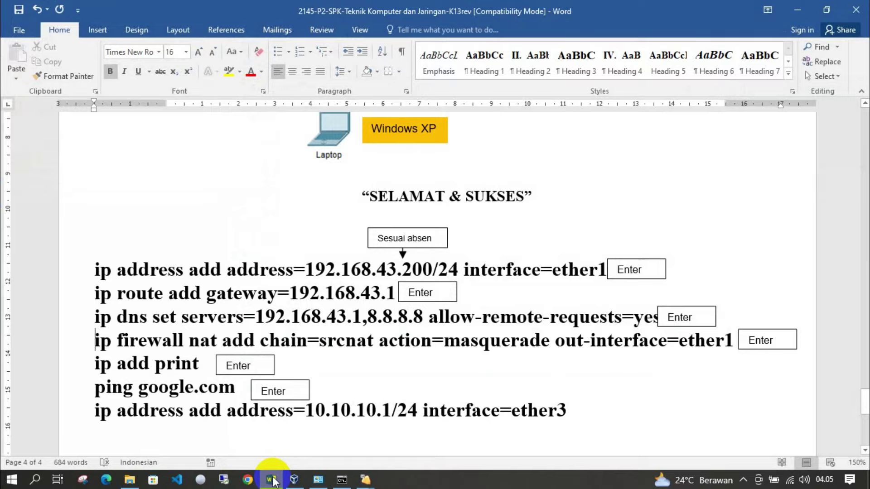
pyautogui.click(271, 480)
pyautogui.write('srcnat')
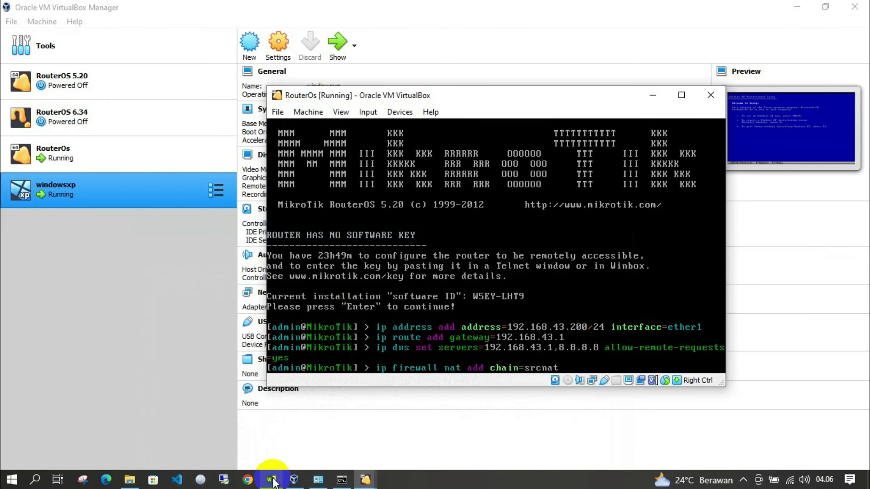
pyautogui.write(' action=masquerade out-')
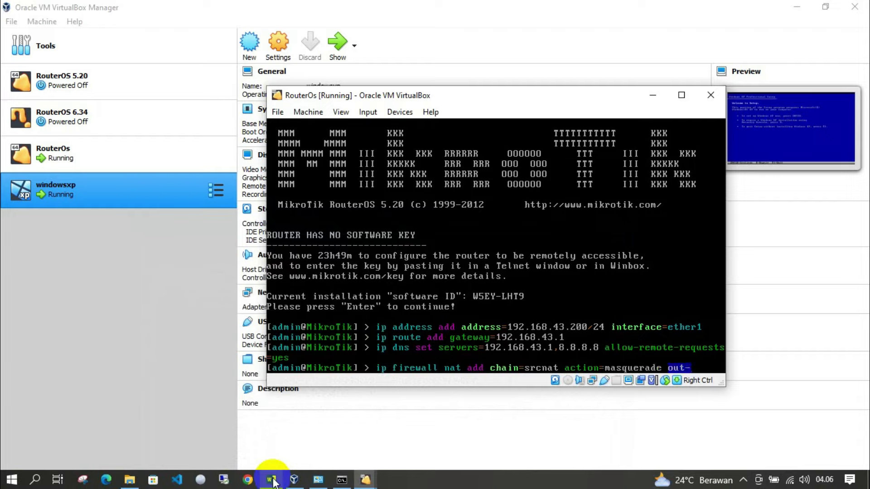
pyautogui.write('interface=')
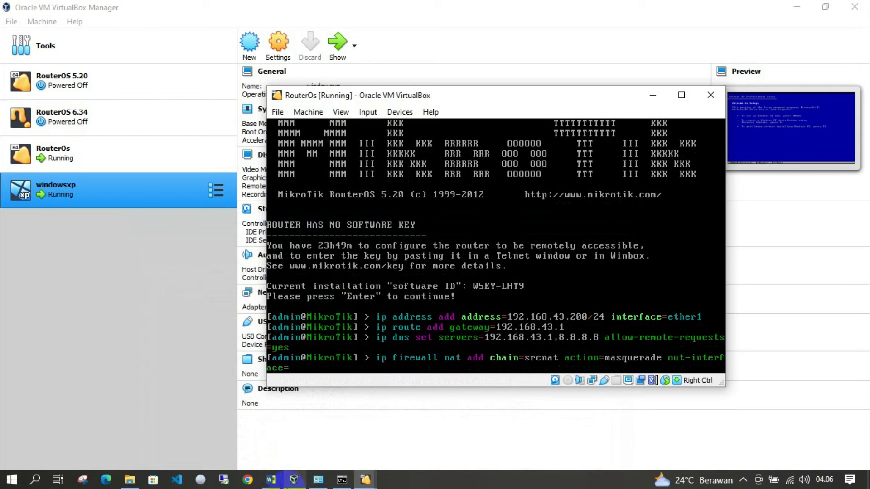
pyautogui.click(272, 480)
pyautogui.click(273, 480)
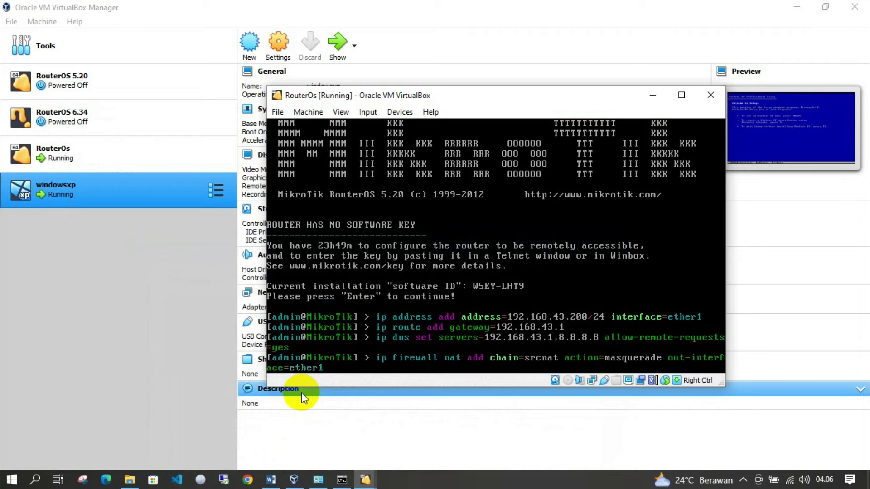
pyautogui.press('Return')
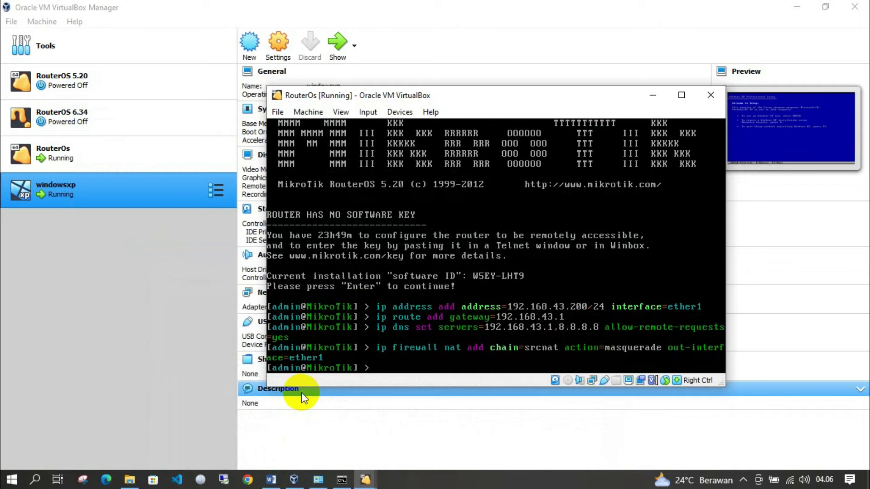
# Step: List the router's IP addresses with 'ip address print', then ping google.com and stop it after six replies
pyautogui.write('address print')
pyautogui.press('Return')
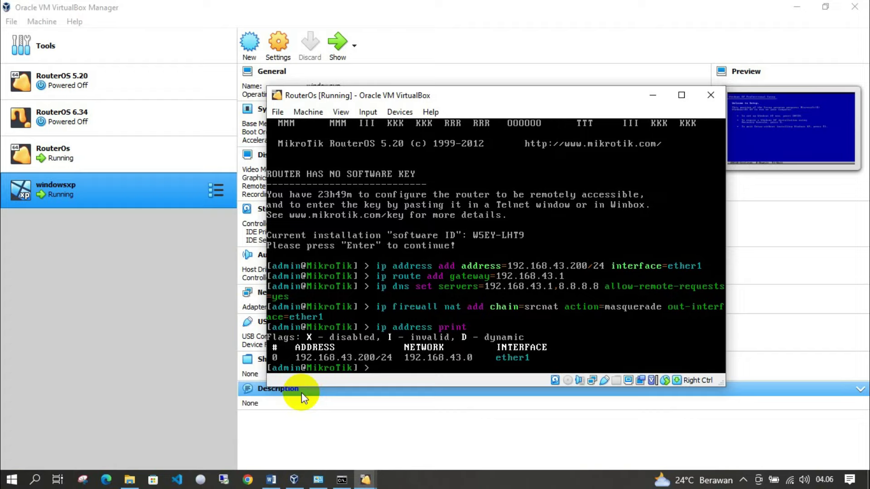
pyautogui.write('ping google.com')
pyautogui.press('Return')
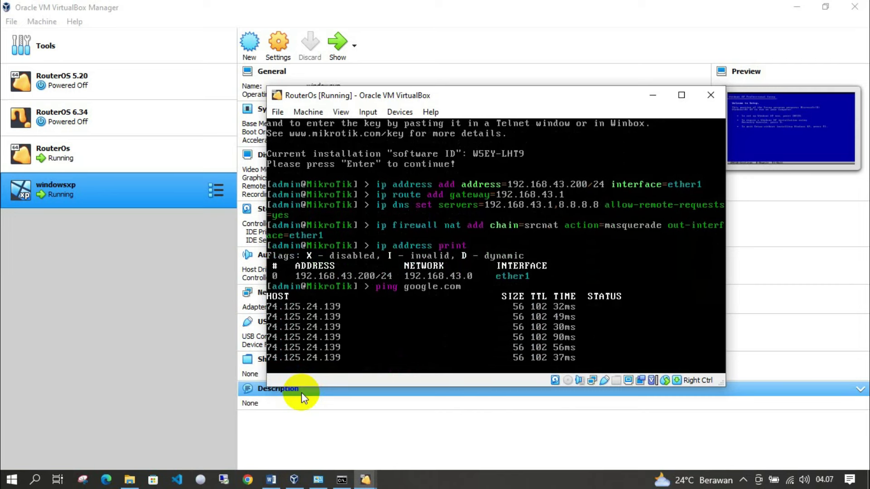
pyautogui.hotkey('ctrl', 'c')
# Step: Go back to the Word document and scroll to the network diagram
pyautogui.click(271, 480)
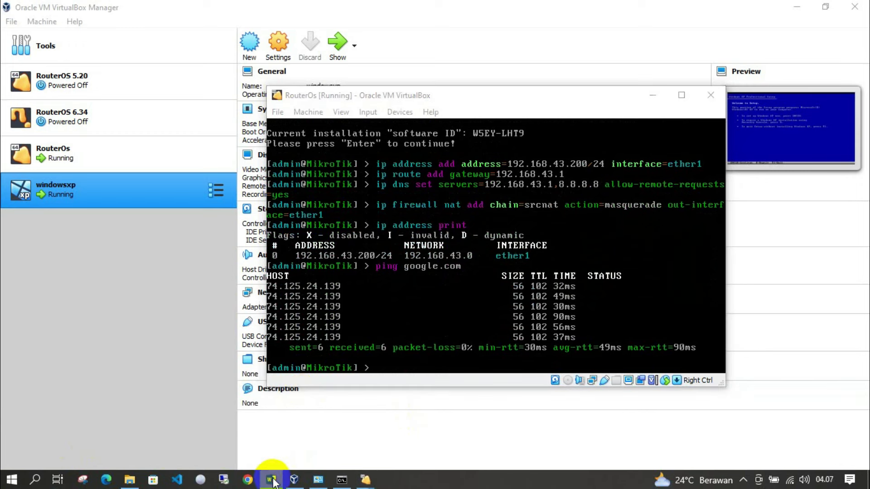
pyautogui.scroll(4, 551, 206)
pyautogui.scroll(3, 551, 206)
pyautogui.scroll(-1, 551, 205)
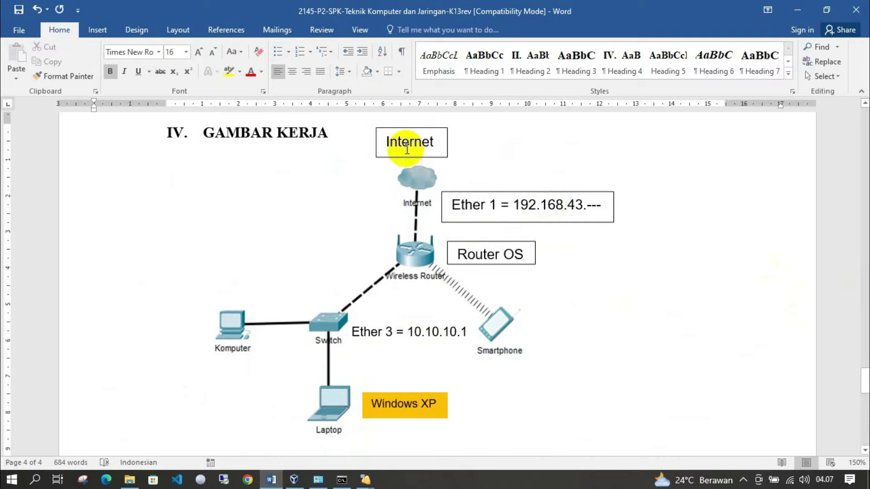
# Step: Select the Ether 1 address label in the diagram, then minimise the RouterOS console
pyautogui.click(470, 210)
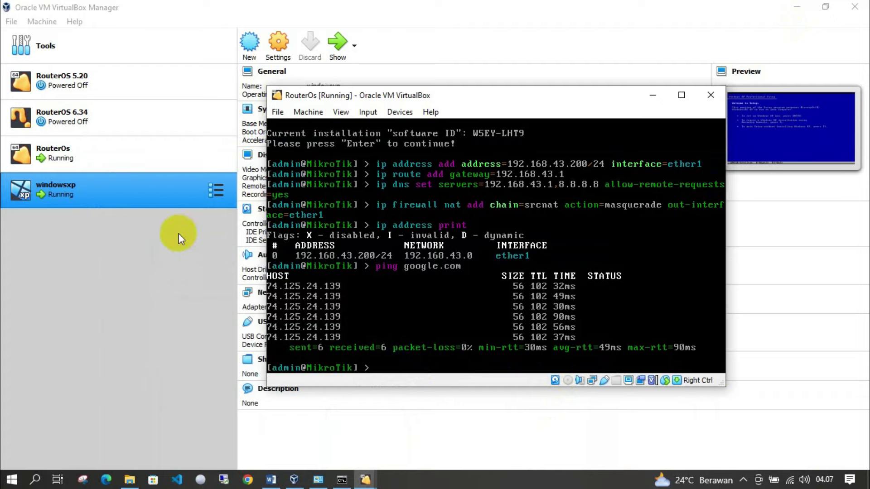
pyautogui.click(653, 95)
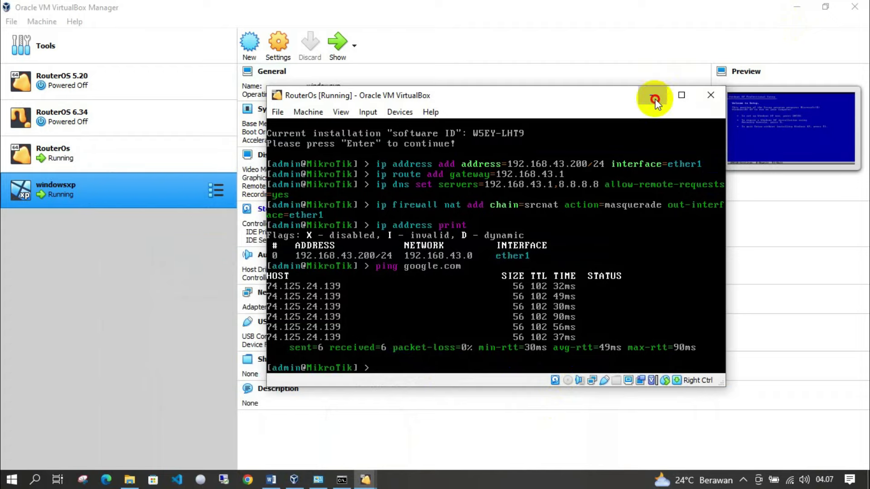
pyautogui.click(53, 153)
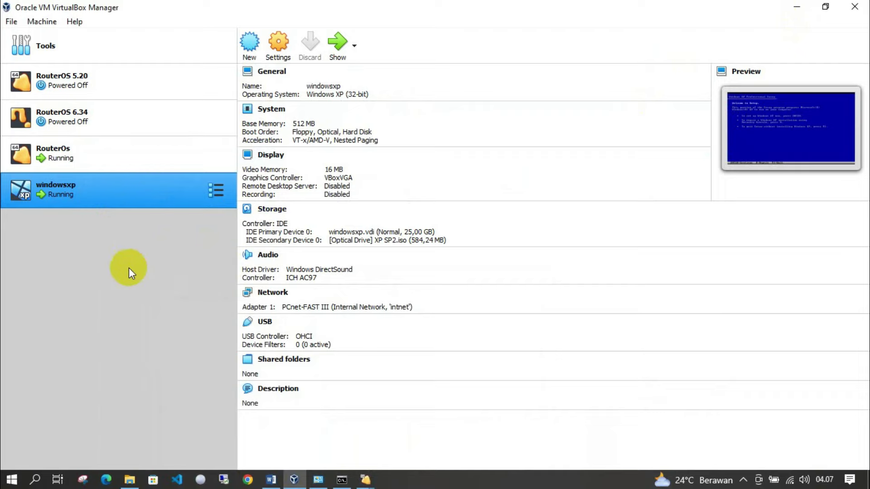
# Step: Show the running windowsxp VM's Setup window and dismiss the mouse integration notice
pyautogui.click(81, 191)
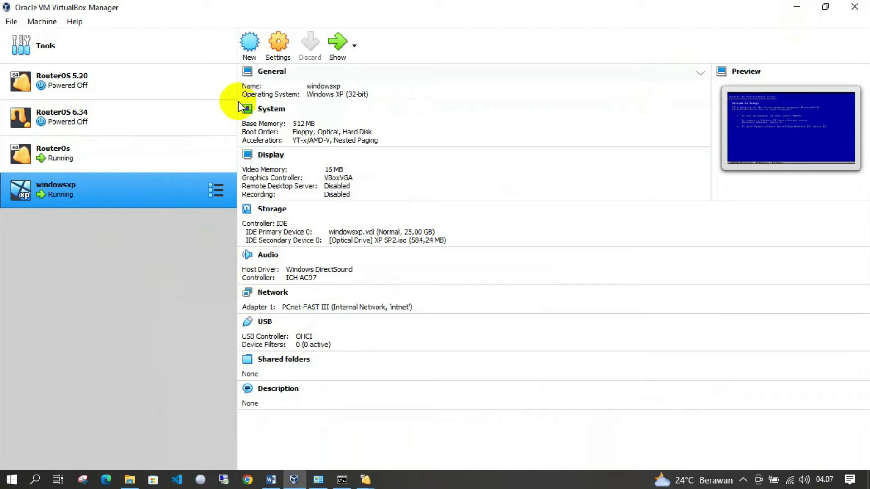
pyautogui.click(337, 43)
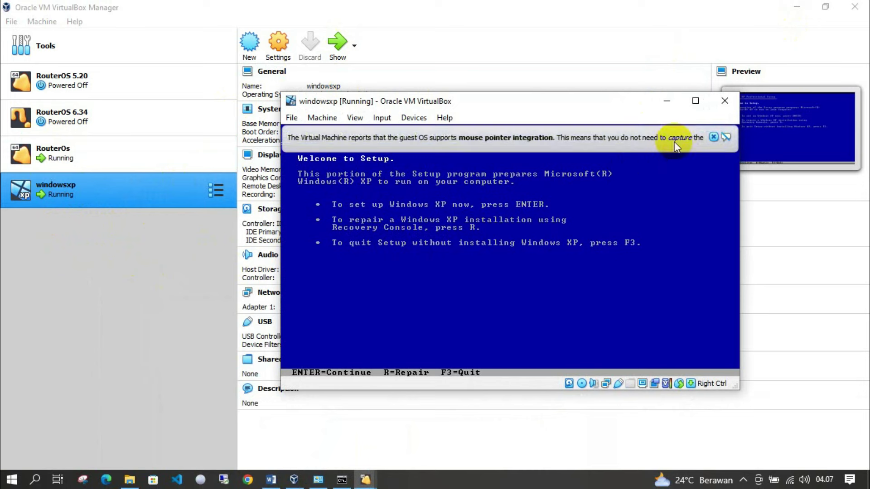
pyautogui.click(713, 138)
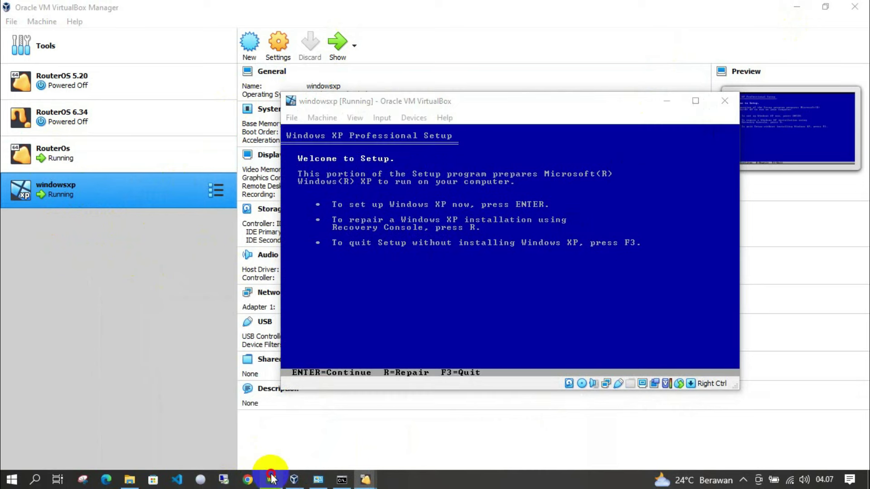
pyautogui.click(271, 480)
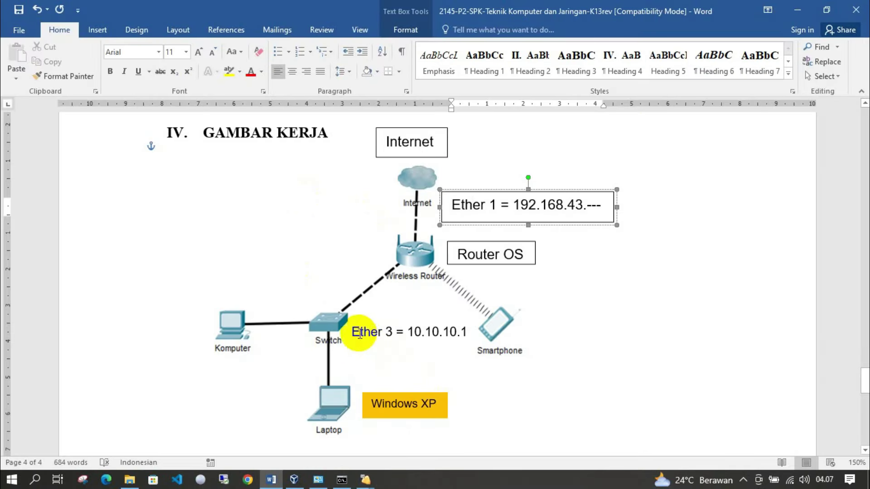
pyautogui.click(273, 478)
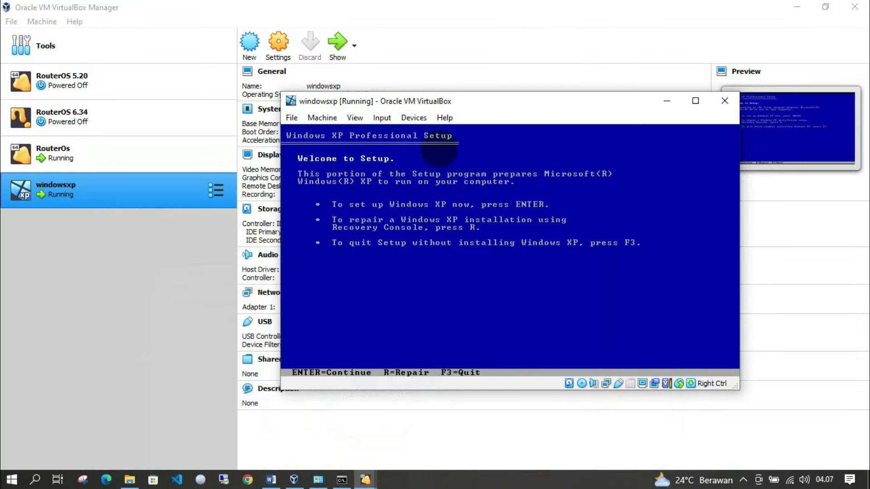
# Step: Maximise the windowsxp window, start Windows XP Setup and accept the licence agreement with F8
pyautogui.click(693, 102)
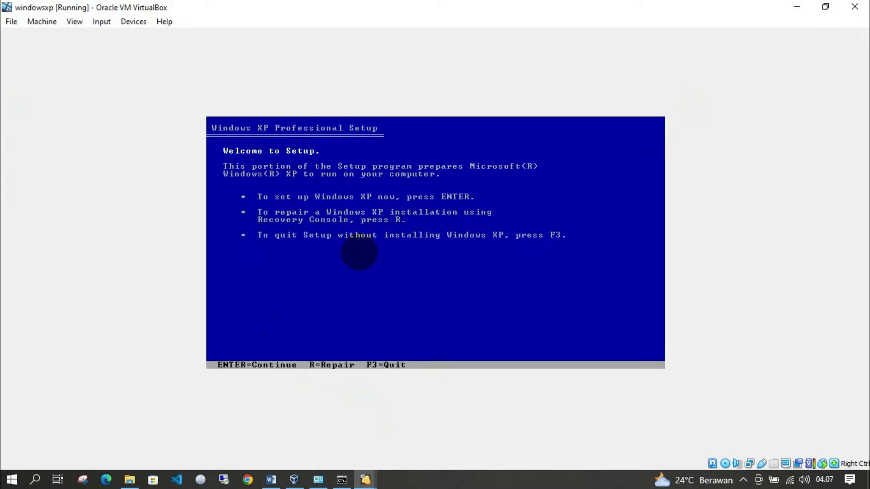
pyautogui.press('Return')
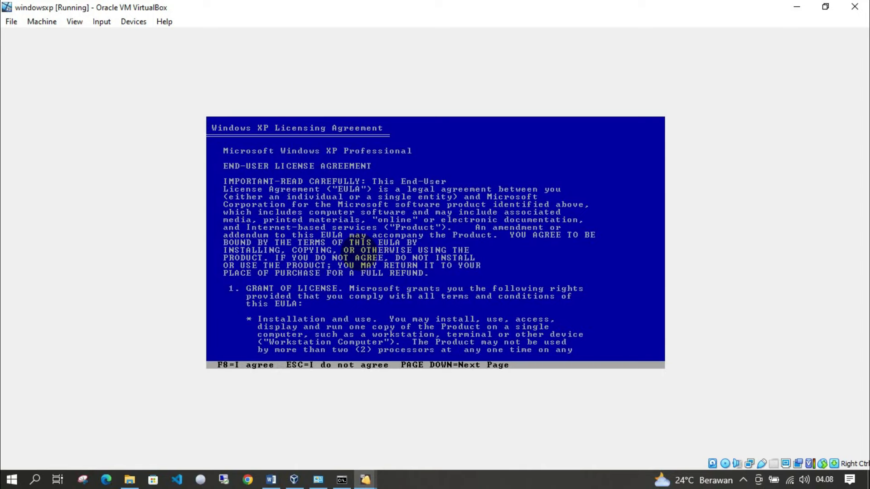
pyautogui.press('F8')
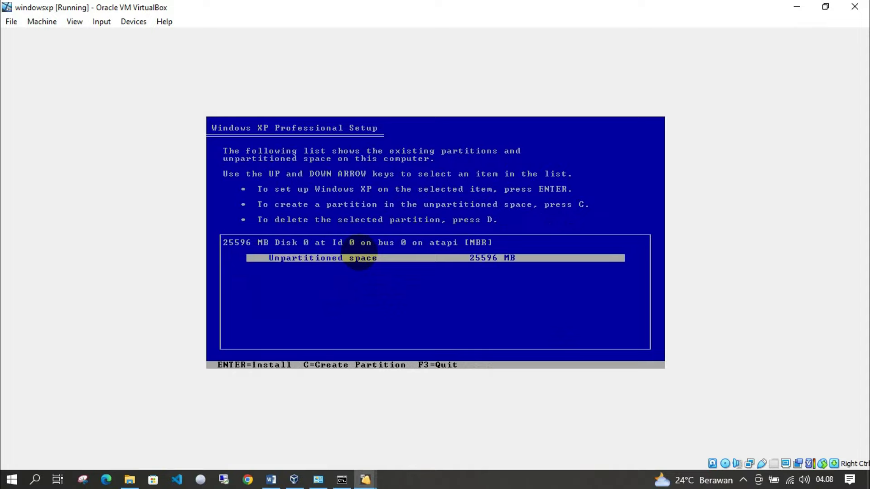
# Step: Create a 10000 MB partition C: and a second partition E: from the remaining space
pyautogui.press('c')
pyautogui.press('BackSpace')
pyautogui.press('BackSpace')
pyautogui.press('BackSpace')
pyautogui.press('BackSpace')
pyautogui.press('BackSpace')
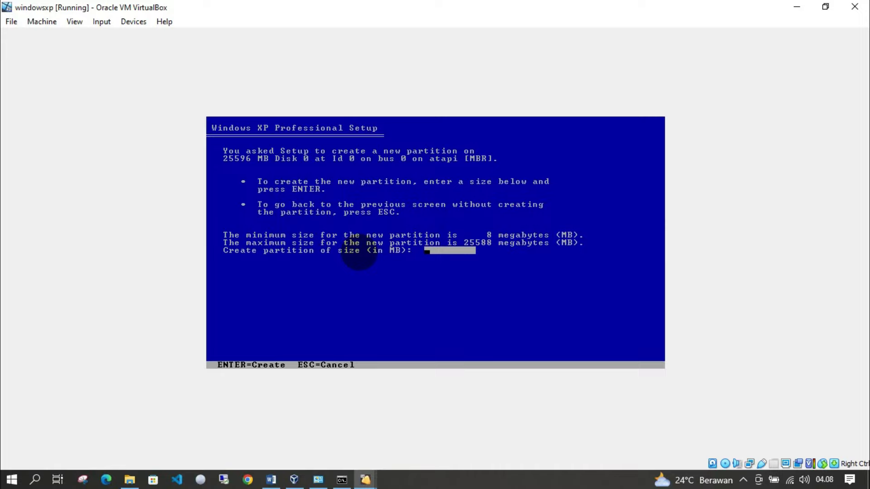
pyautogui.write('10000')
pyautogui.press('Return')
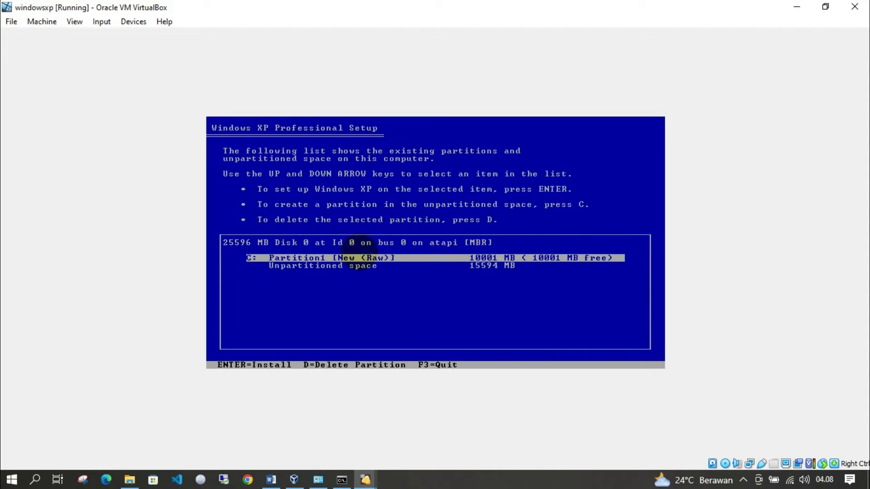
pyautogui.press('Down')
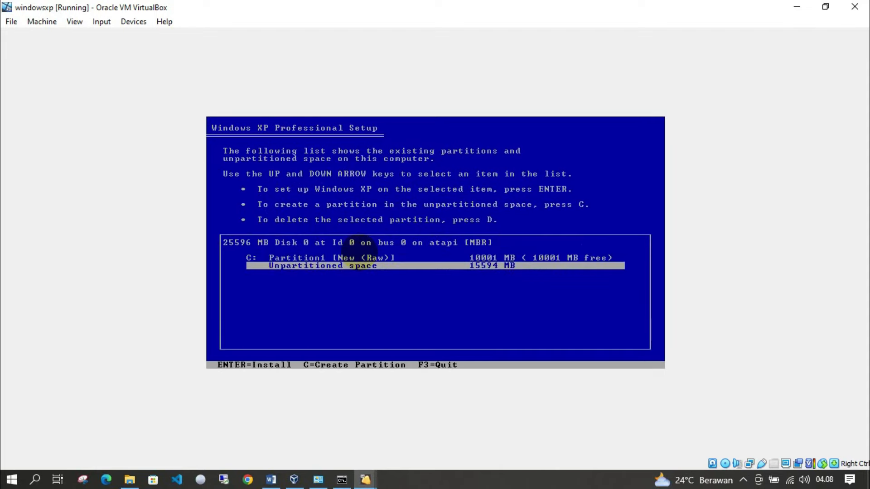
pyautogui.press('c')
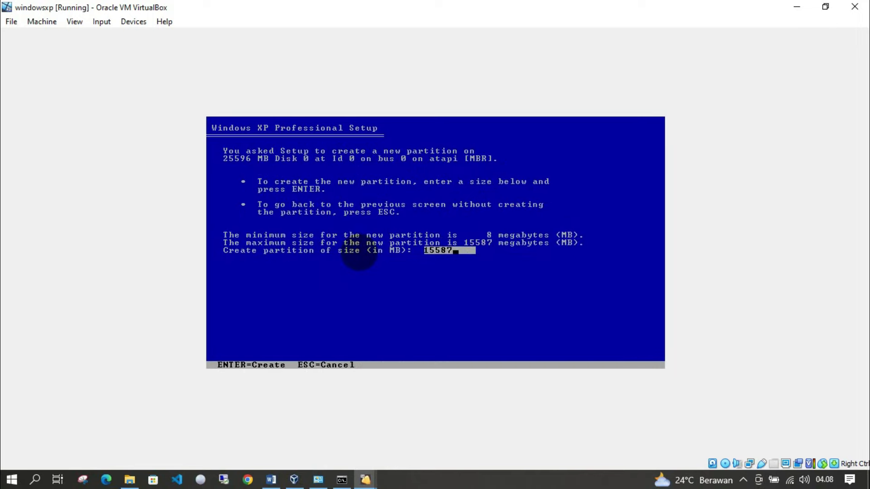
pyautogui.press('Return')
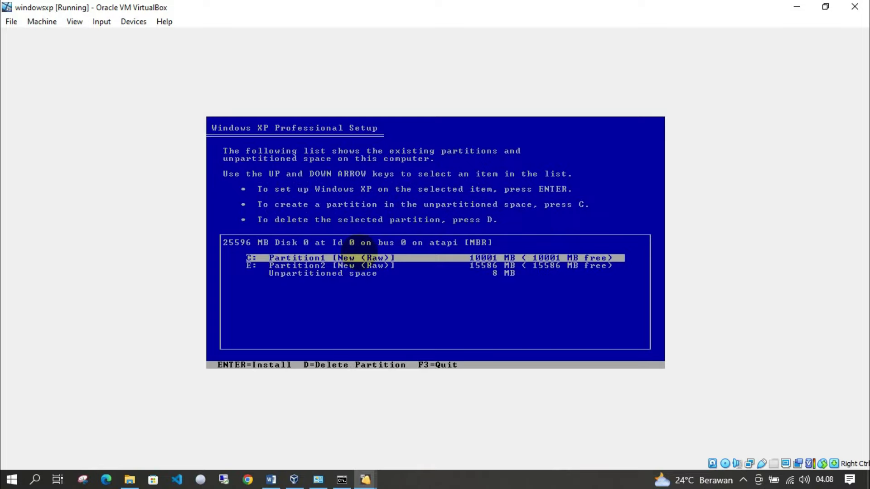
# Step: Choose partition C: for the Windows XP installation and format it with full NTFS
pyautogui.press('Down')
pyautogui.press('Up')
pyautogui.press('Down')
pyautogui.press('Up')
pyautogui.press('Down')
pyautogui.press('Up')
pyautogui.press('Down')
pyautogui.press('Up')
pyautogui.press('Down')
pyautogui.press('Up')
pyautogui.press('Return')
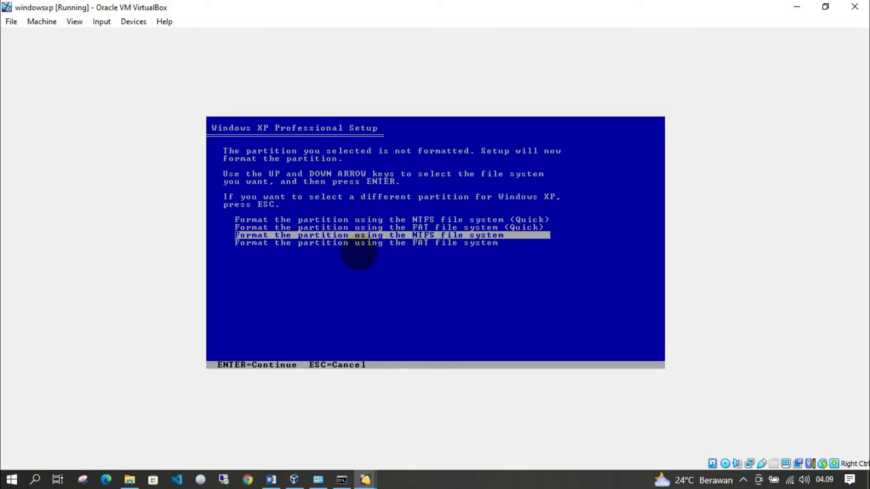
pyautogui.press('Return')
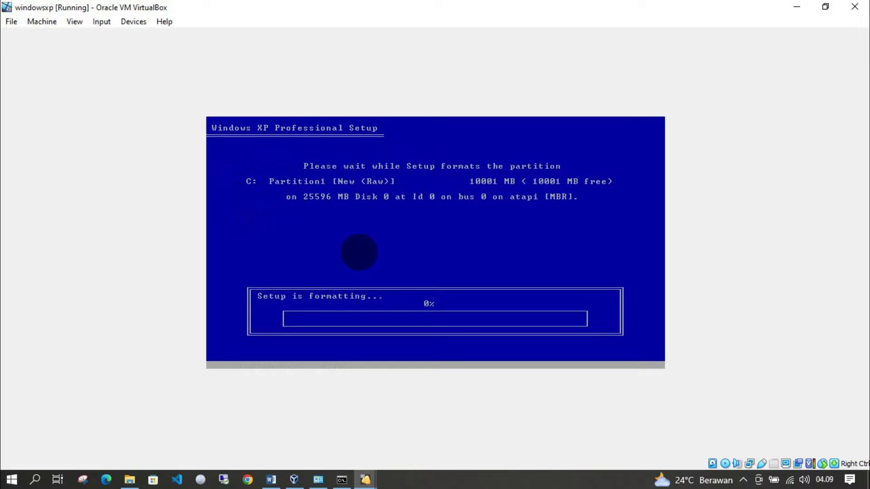
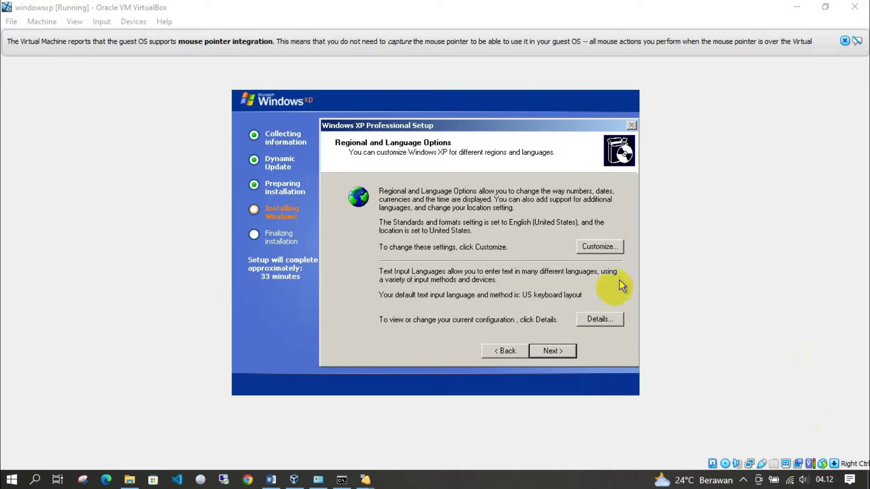
# Step: Enter the owner's name and organization 'smkalmaksum', then continue to the Product Key page
pyautogui.click(561, 351)
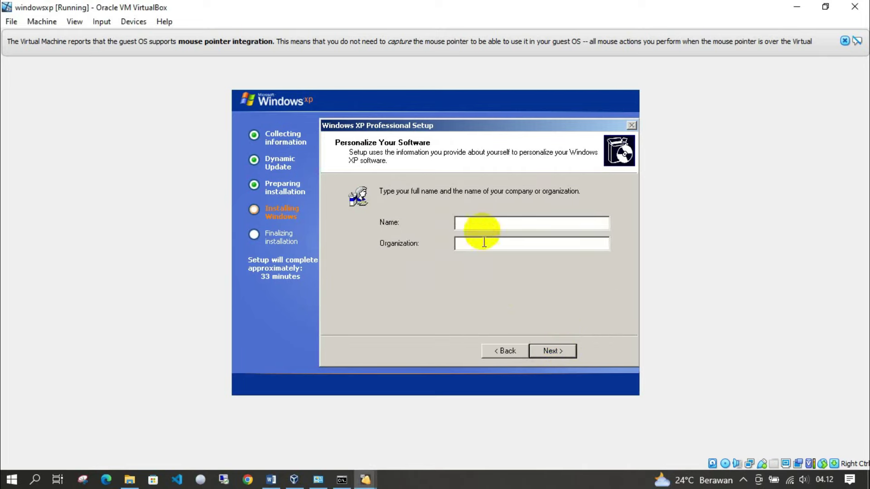
pyautogui.click(470, 228)
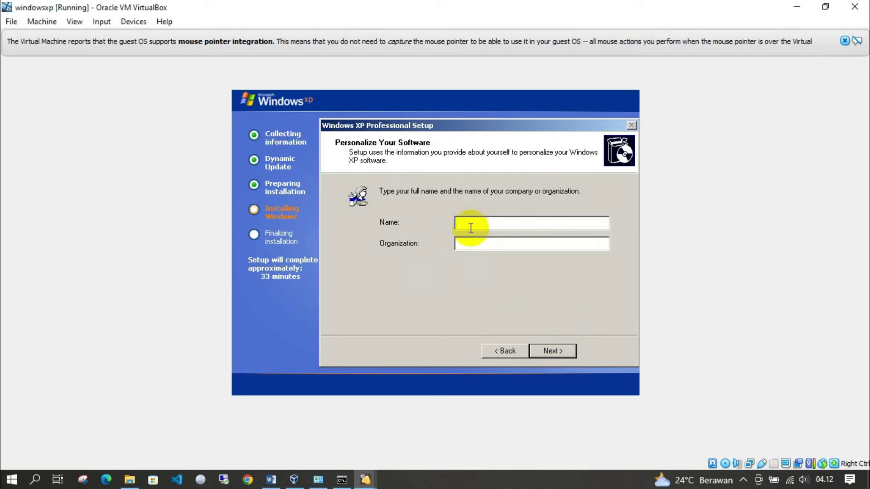
pyautogui.write('UKK')
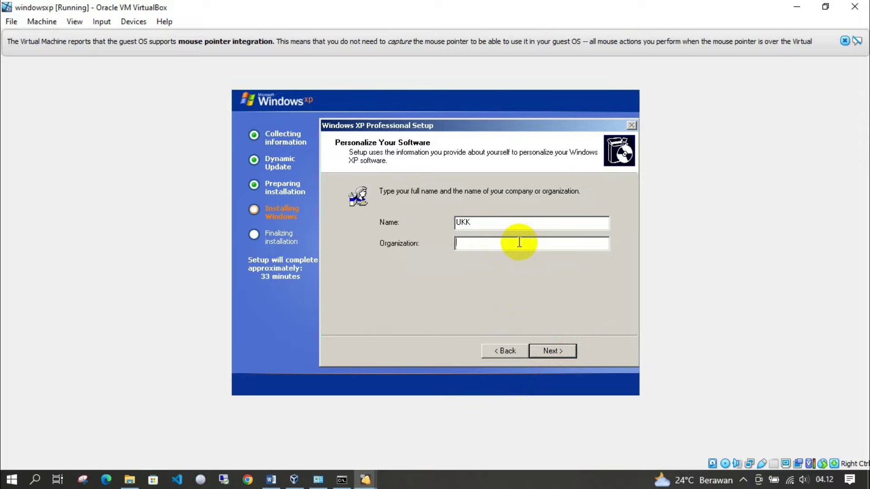
pyautogui.write('smkalmaksum')
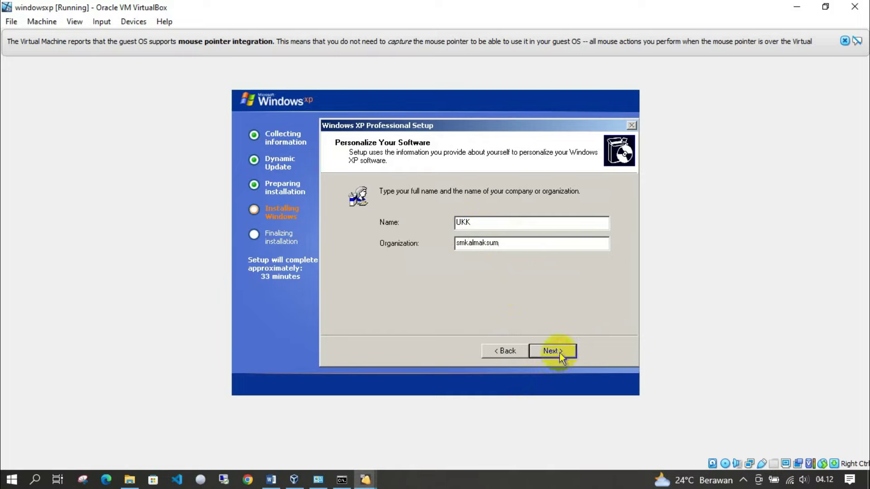
pyautogui.click(504, 224)
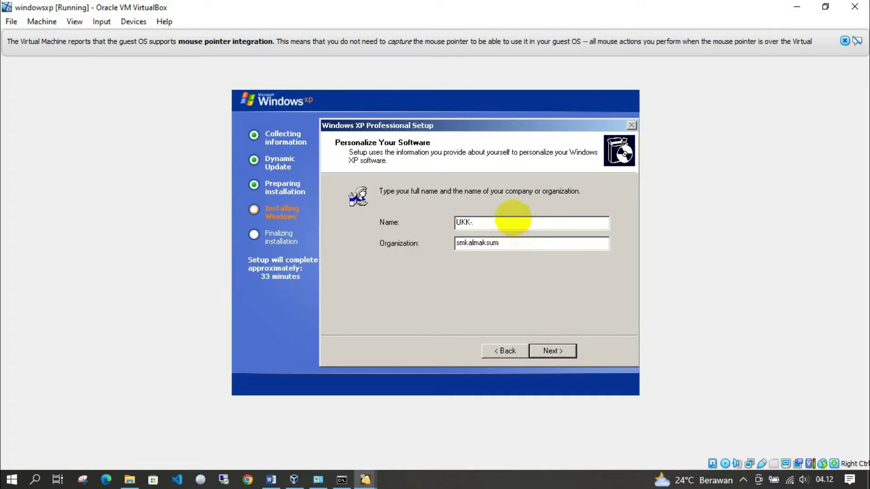
pyautogui.write('-EDI')
pyautogui.click(554, 350)
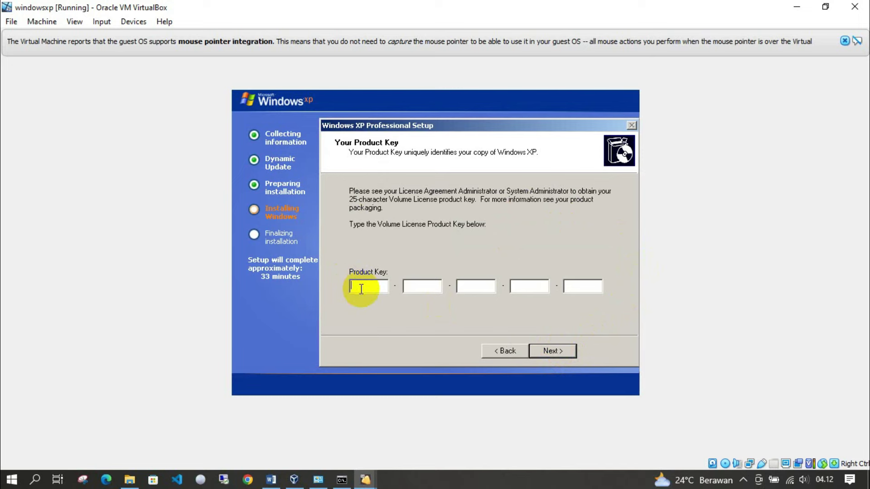
pyautogui.click(845, 41)
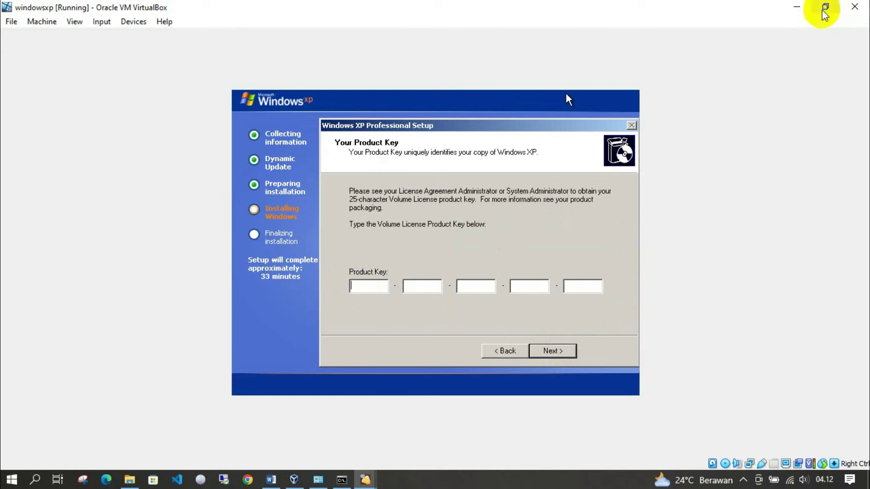
# Step: Open the SN XP text file from BAHAN UKK > Xp Sp2 in Notepad
pyautogui.click(824, 7)
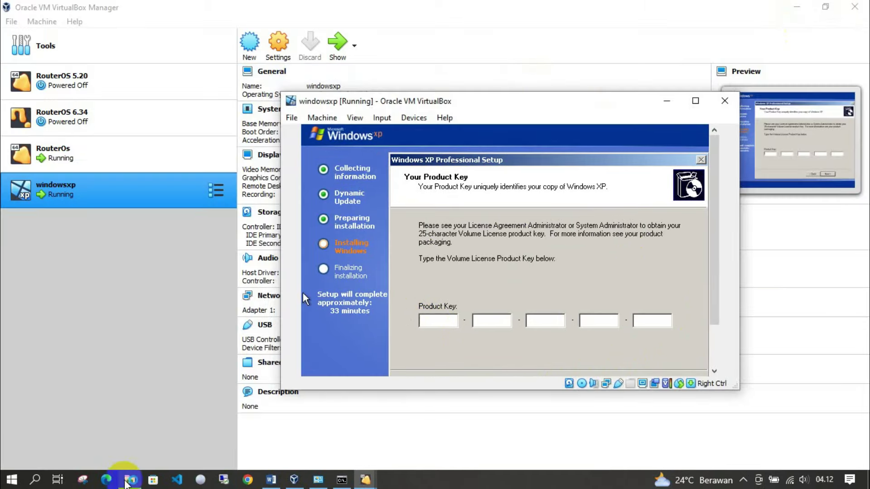
pyautogui.click(130, 480)
pyautogui.click(143, 158)
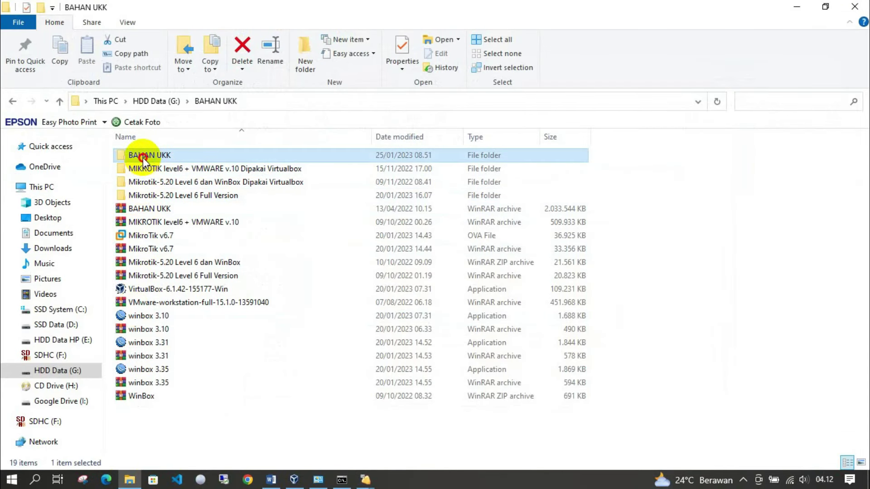
pyautogui.doubleClick(143, 157)
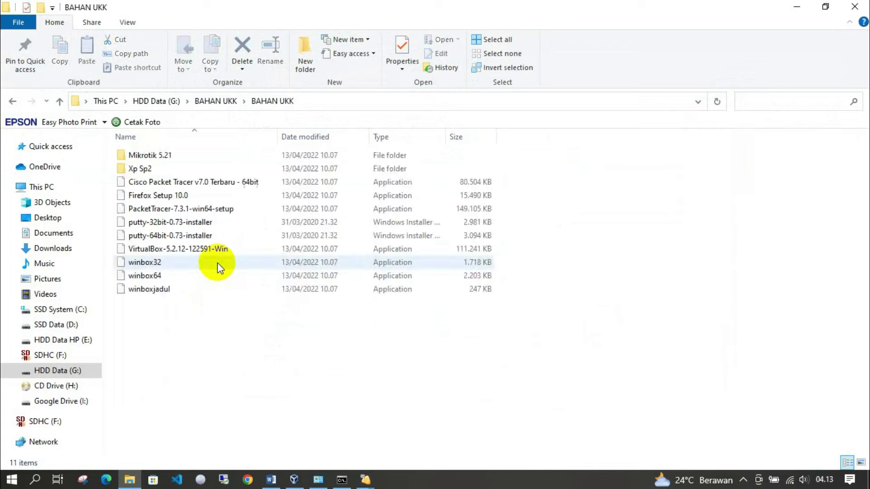
pyautogui.doubleClick(165, 172)
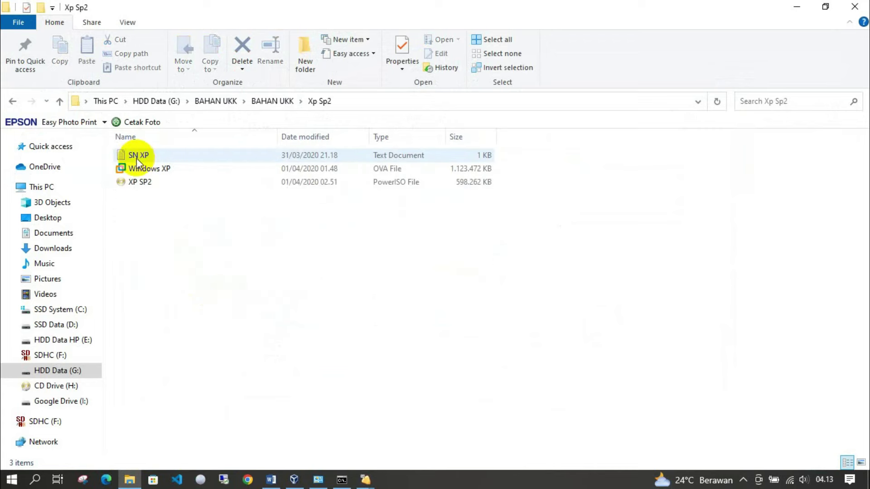
pyautogui.doubleClick(136, 155)
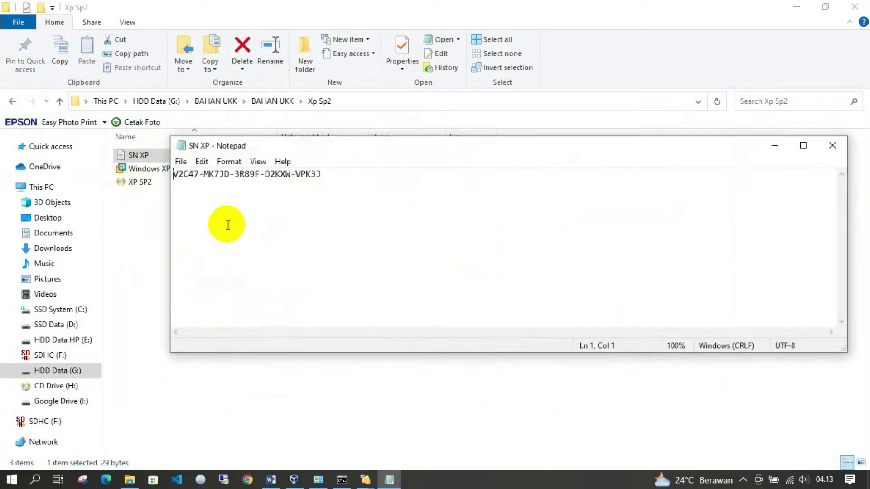
# Step: Shrink the key note and place it beside the VirtualBox setup window
pyautogui.moveTo(841, 349); pyautogui.dragTo(378, 275)
pyautogui.click(797, 6)
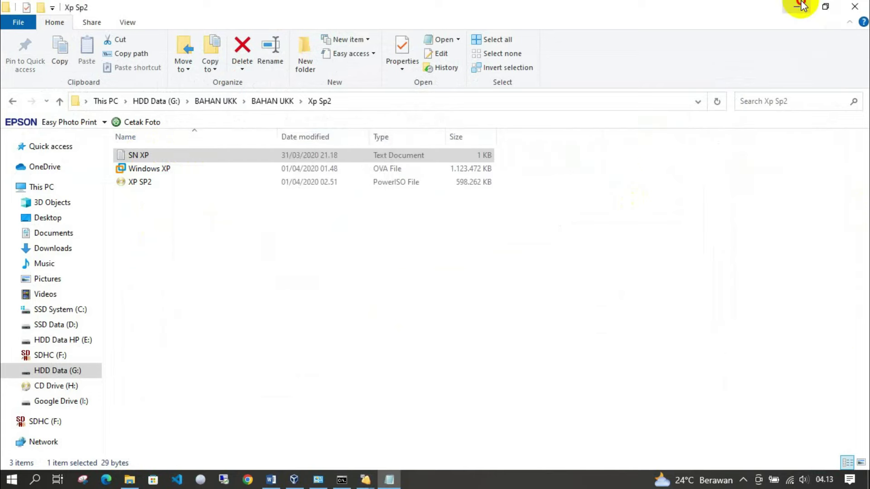
pyautogui.moveTo(271, 145); pyautogui.dragTo(160, 168)
pyautogui.click(453, 343)
# Step: Enter the product key from the note into the five key boxes and continue
pyautogui.click(438, 320)
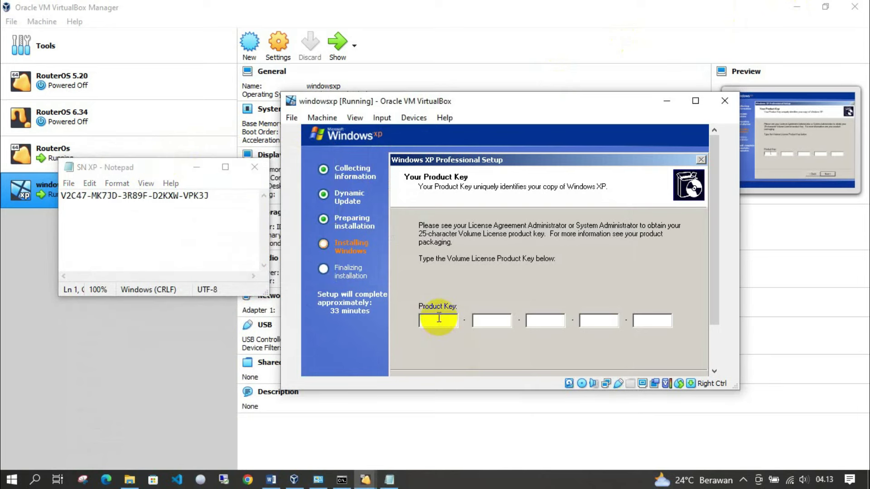
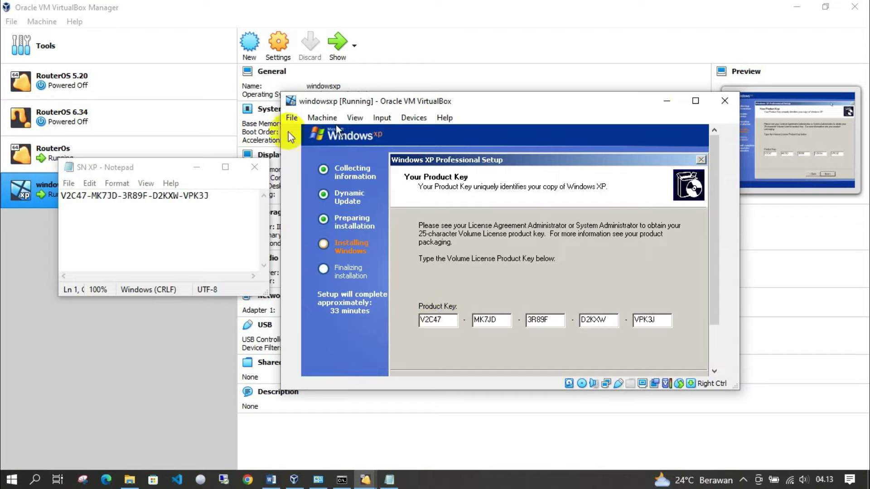
pyautogui.click(255, 168)
pyautogui.click(695, 101)
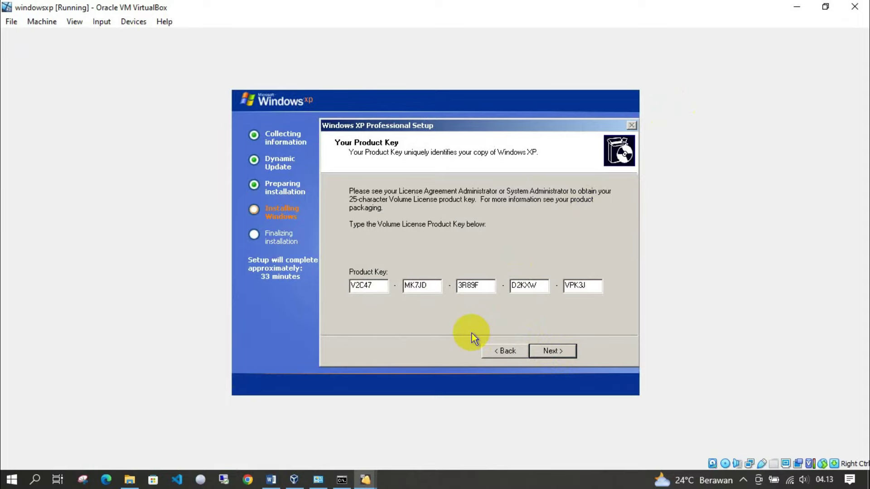
pyautogui.click(548, 352)
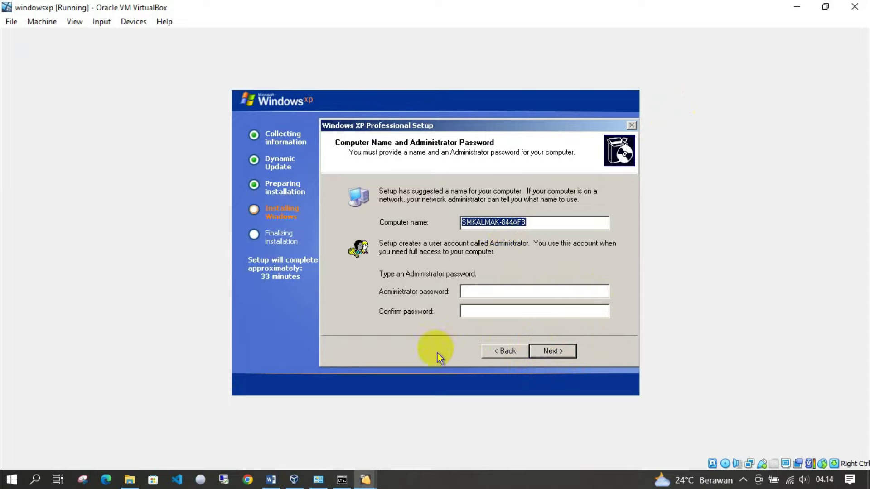
# Step: Keep the suggested computer name, set GMT+07:00 Bangkok, Hanoi, Jakarta, and choose Custom network settings
pyautogui.click(548, 349)
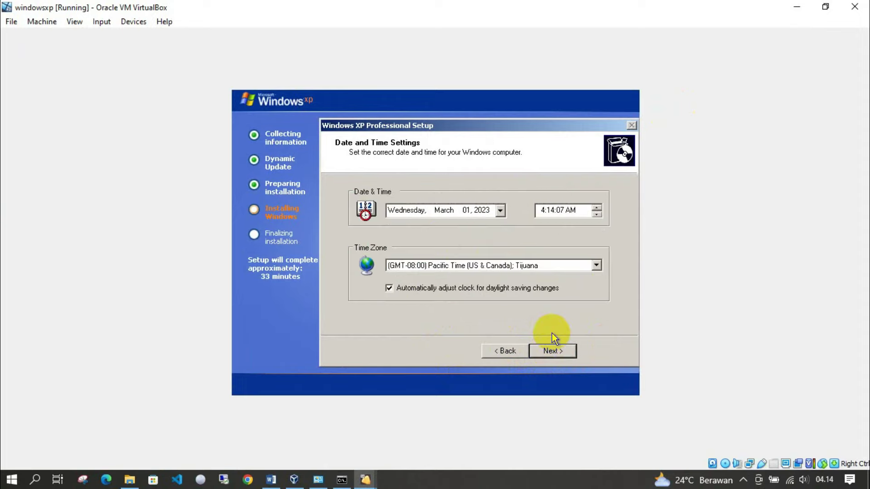
pyautogui.click(596, 262)
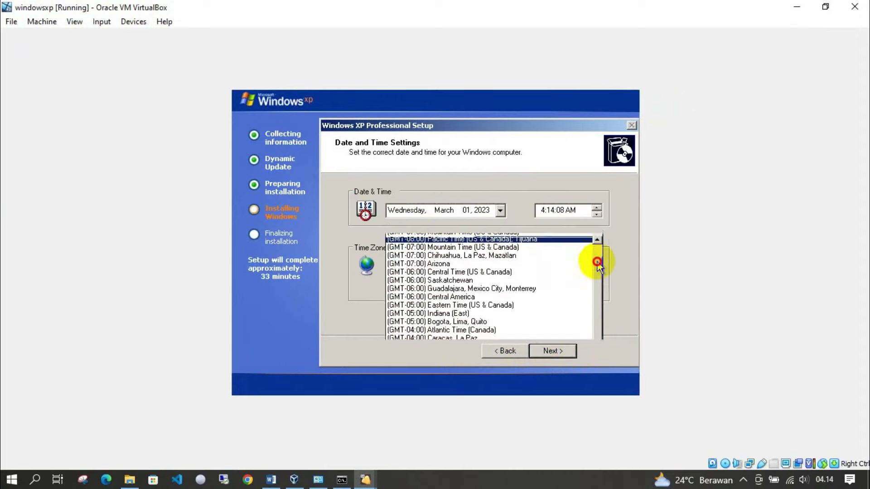
pyautogui.scroll(-8, 518, 238)
pyautogui.scroll(-5, 516, 239)
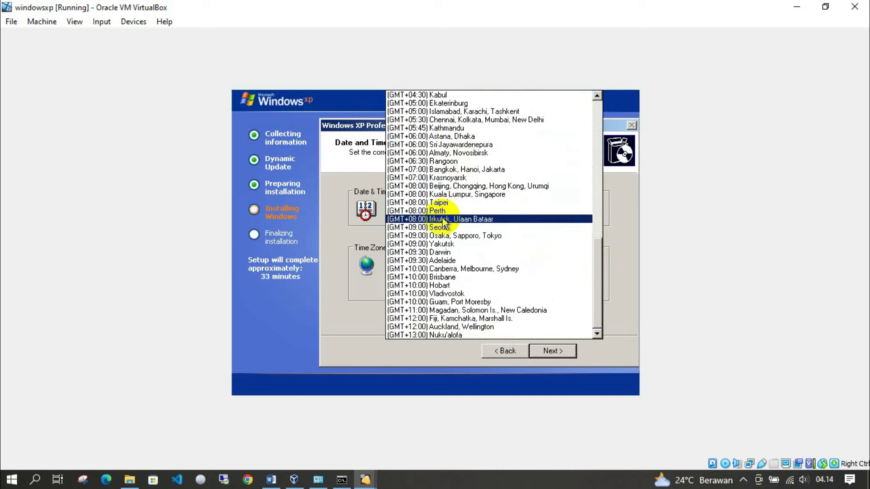
pyautogui.click(455, 169)
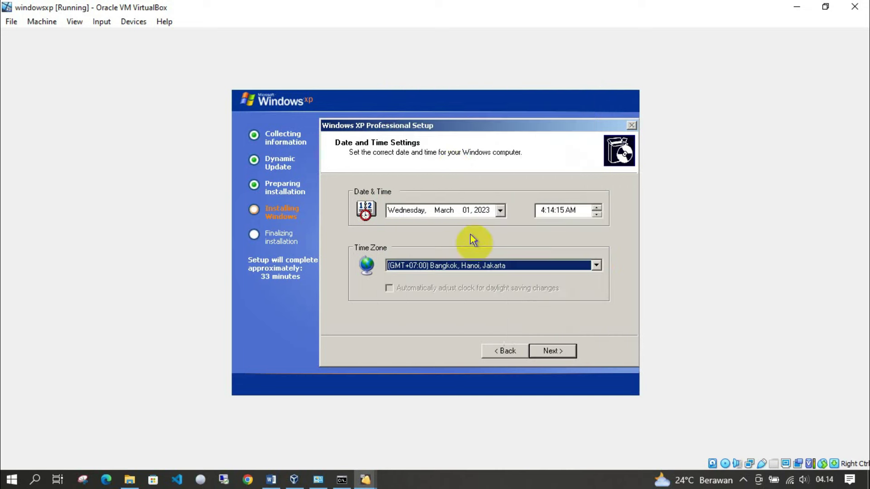
pyautogui.click(561, 351)
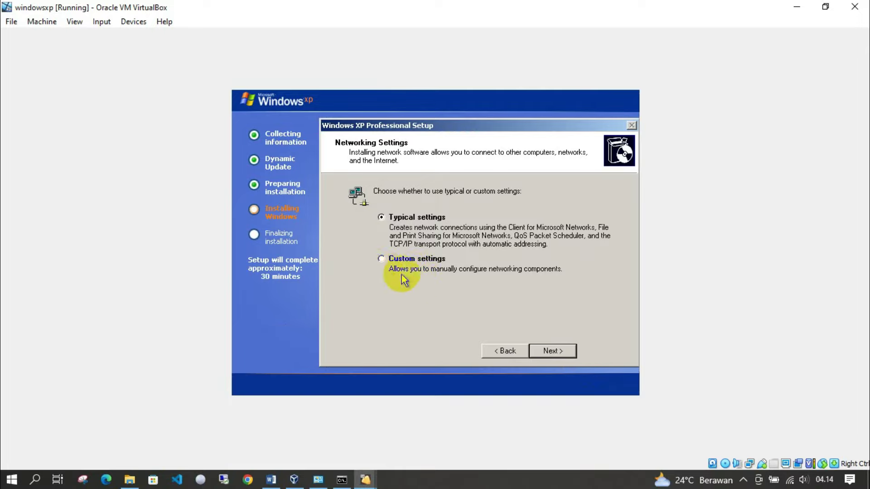
pyautogui.click(381, 258)
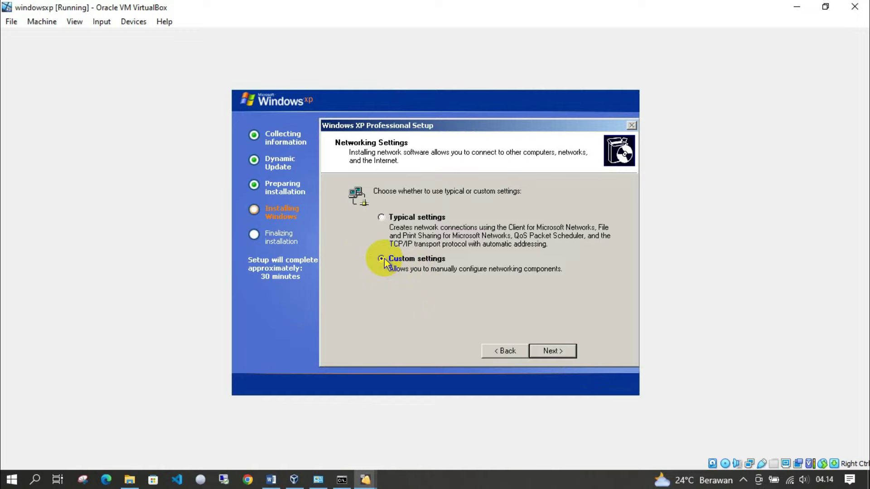
pyautogui.click(567, 357)
# Step: Accept default networking components and WORKGROUP, then approve the automatic resolution adjustment
pyautogui.click(567, 355)
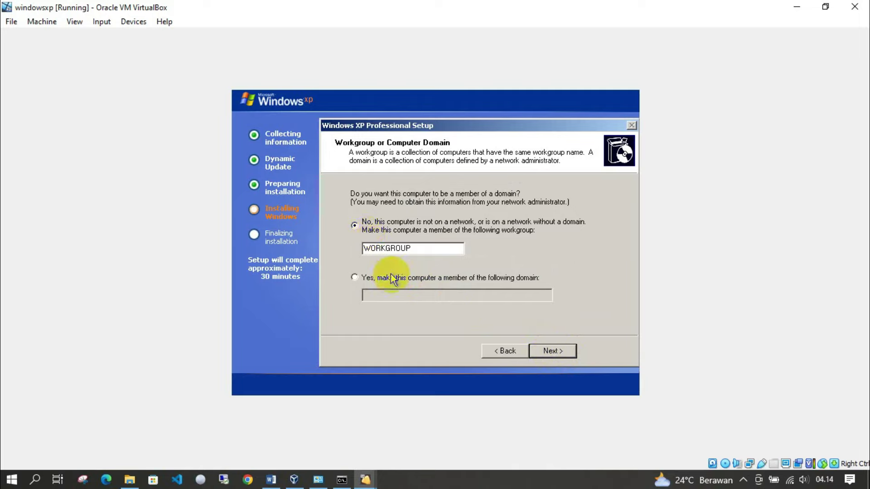
pyautogui.click(553, 351)
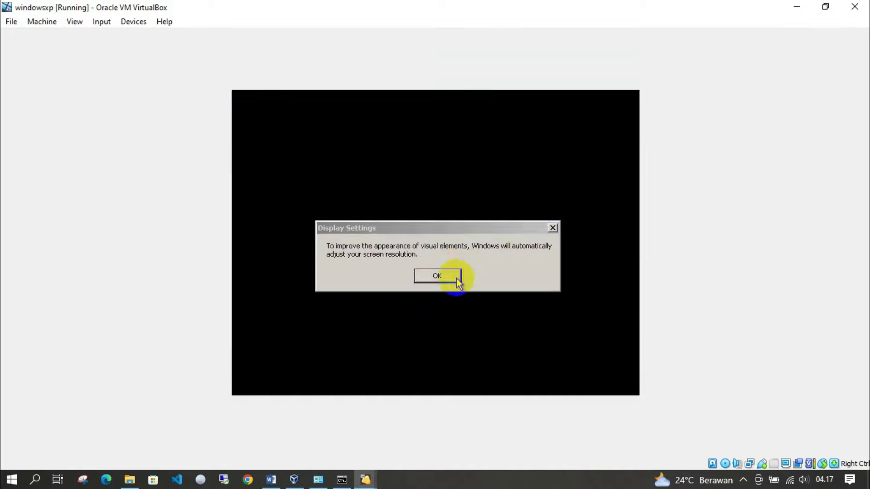
pyautogui.click(456, 277)
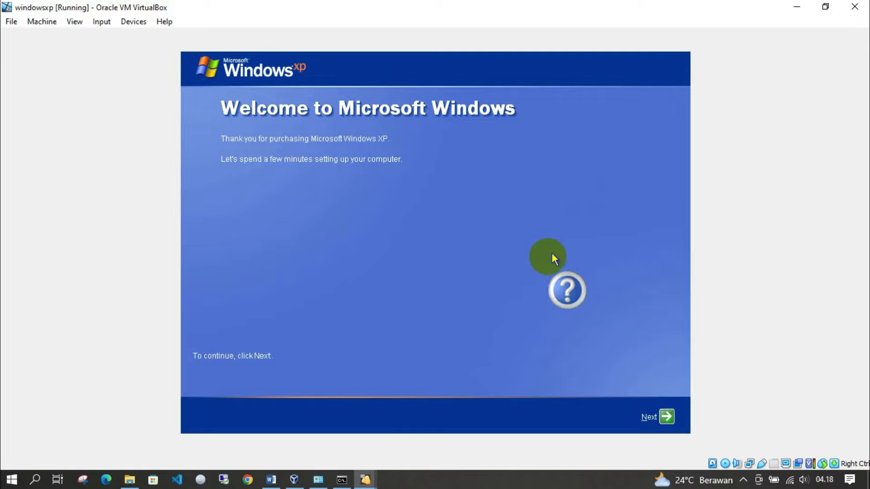
# Step: Decline Automatic Updates and Microsoft registration, then begin typing the first user's name
pyautogui.click(664, 421)
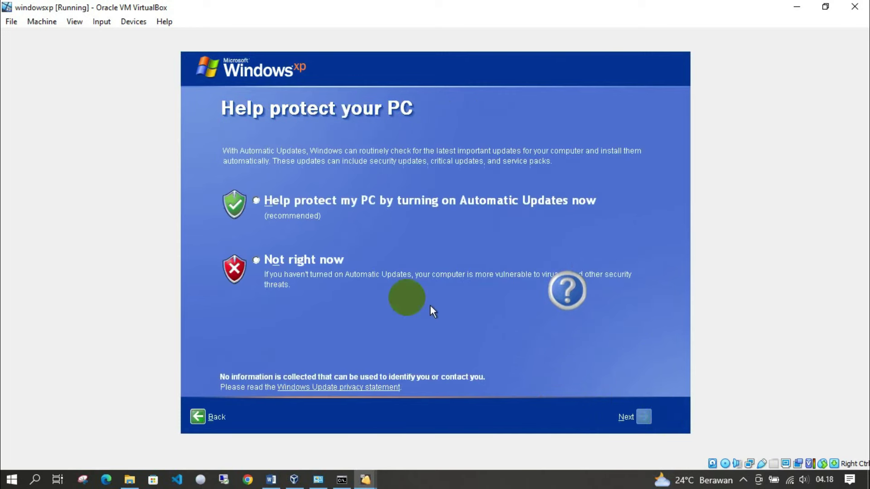
pyautogui.click(255, 259)
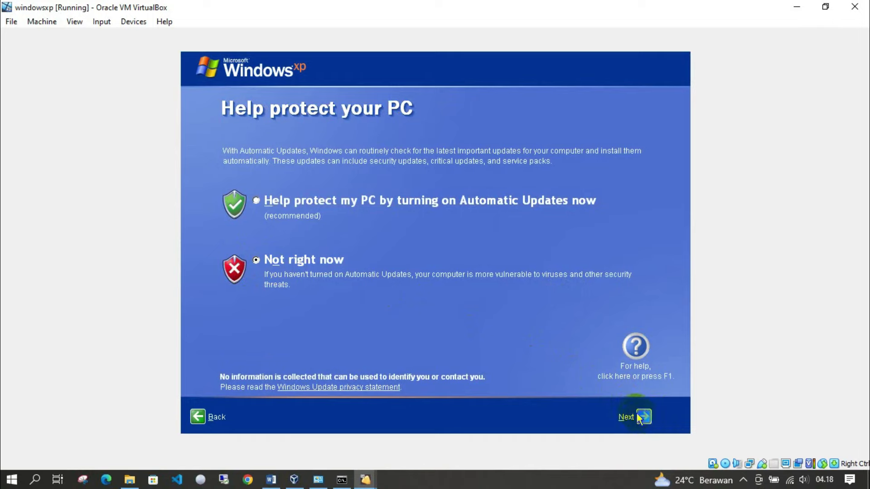
pyautogui.click(622, 417)
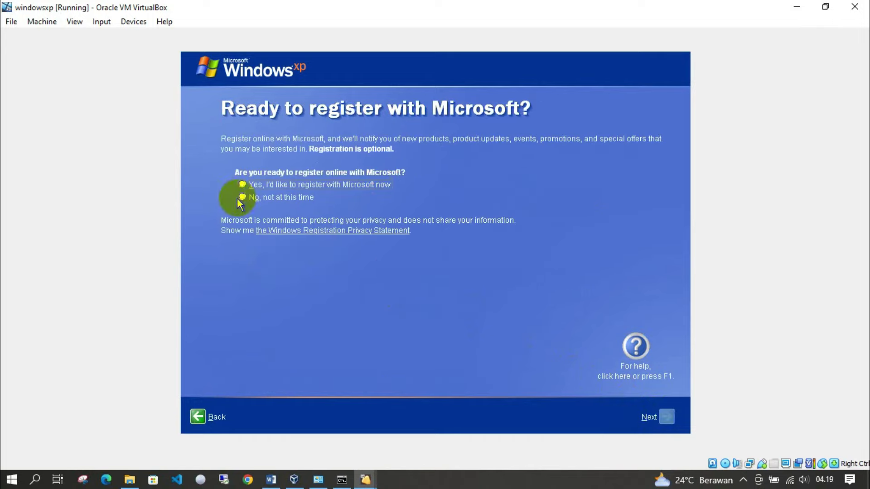
pyautogui.click(243, 196)
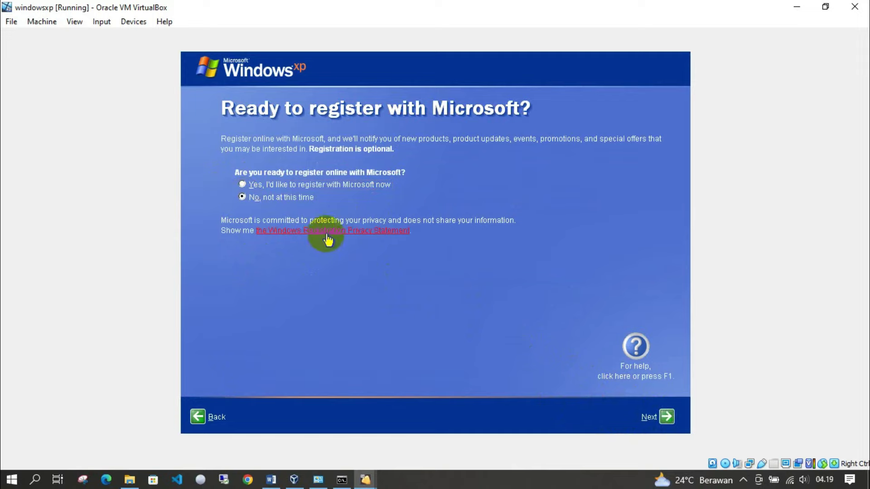
pyautogui.click(666, 417)
pyautogui.click(387, 185)
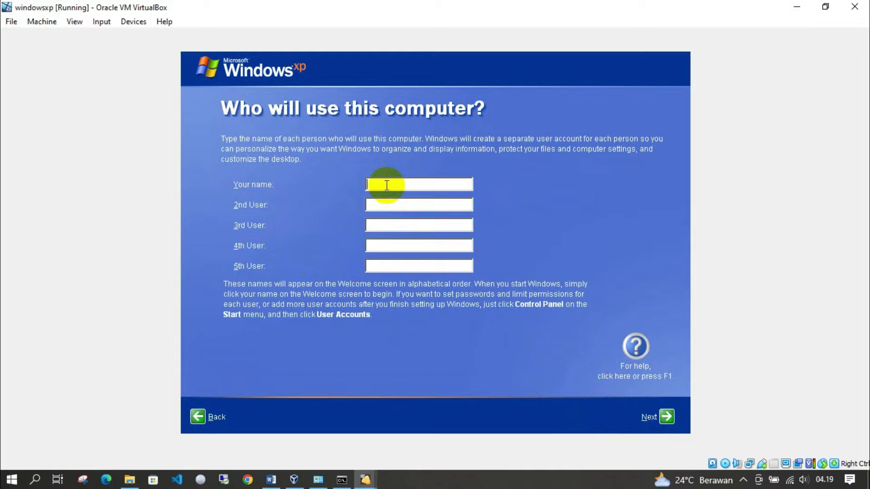
pyautogui.write('U')
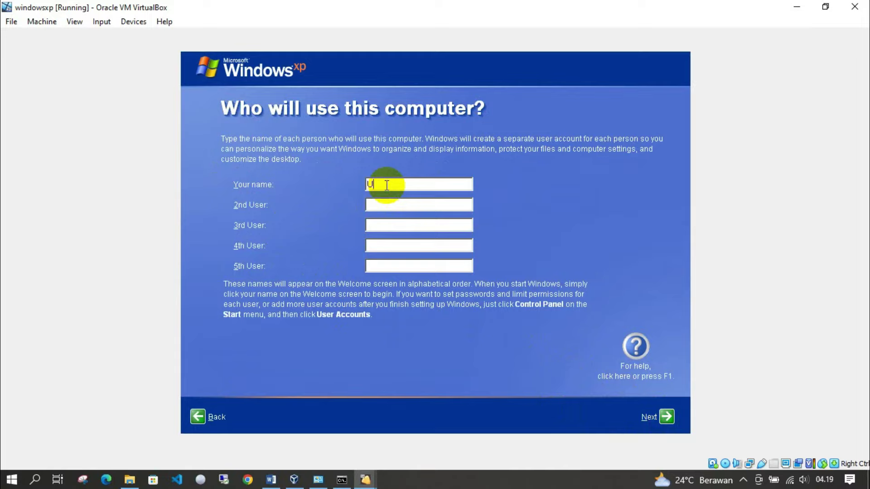
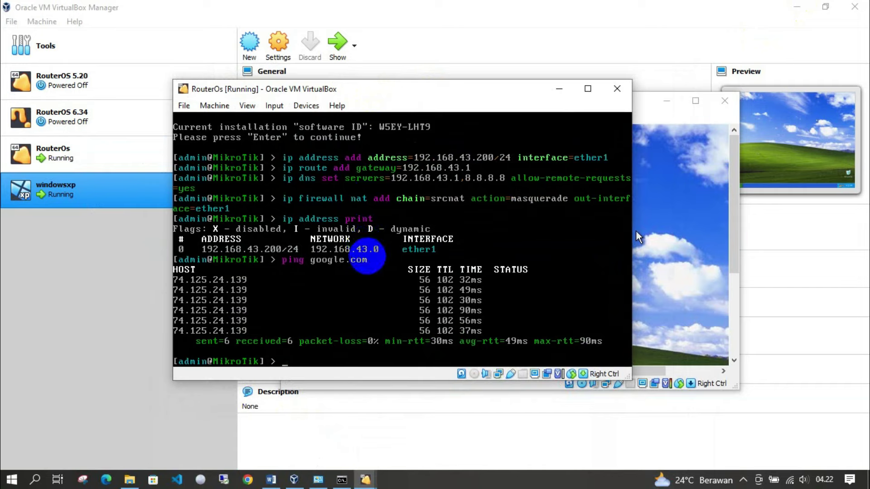
# Step: Run 'ip address add address=10.10.10.1/24 interface=ether3', then 'ip address print' to list addresses
pyautogui.write('ip address add address=')
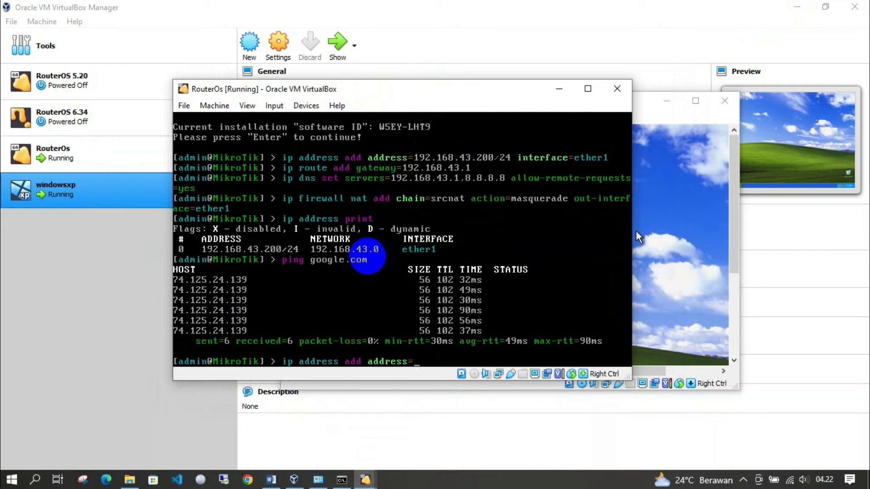
pyautogui.write('10.10.10.1/24 int')
pyautogui.press('Tab')
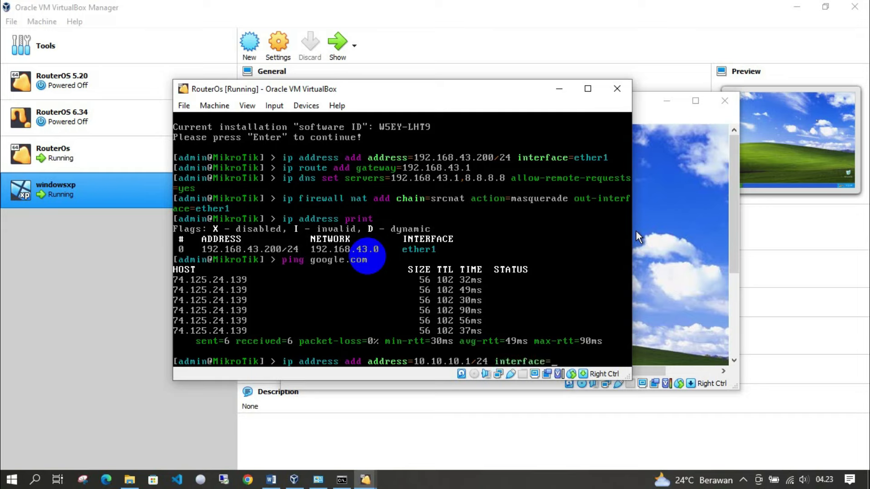
pyautogui.write('ether3')
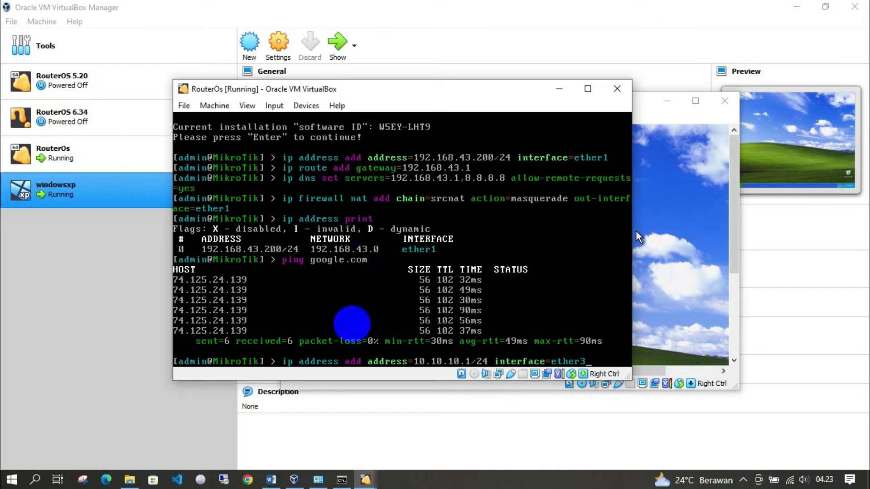
pyautogui.press('Return')
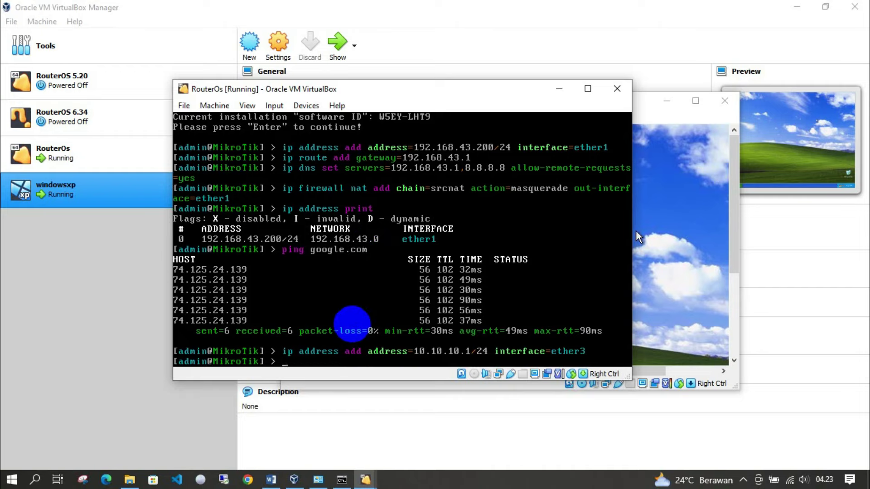
pyautogui.press('Up')
pyautogui.press('Up')
pyautogui.press('Up')
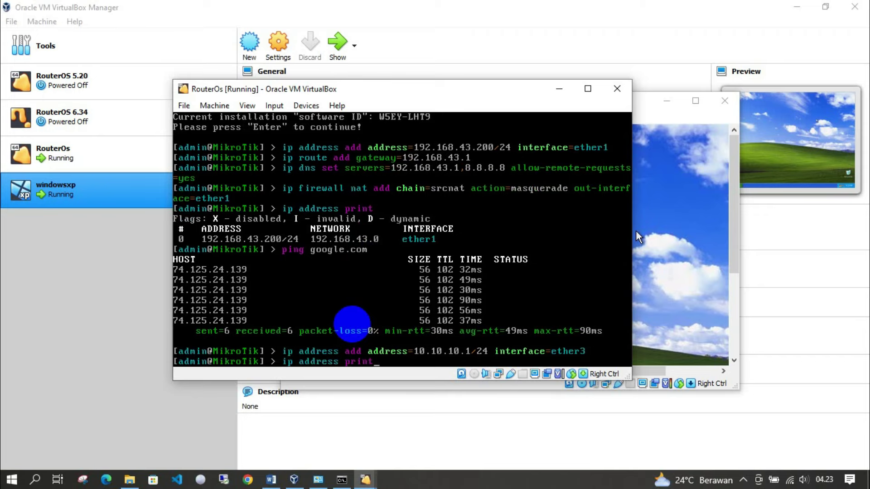
pyautogui.press('Return')
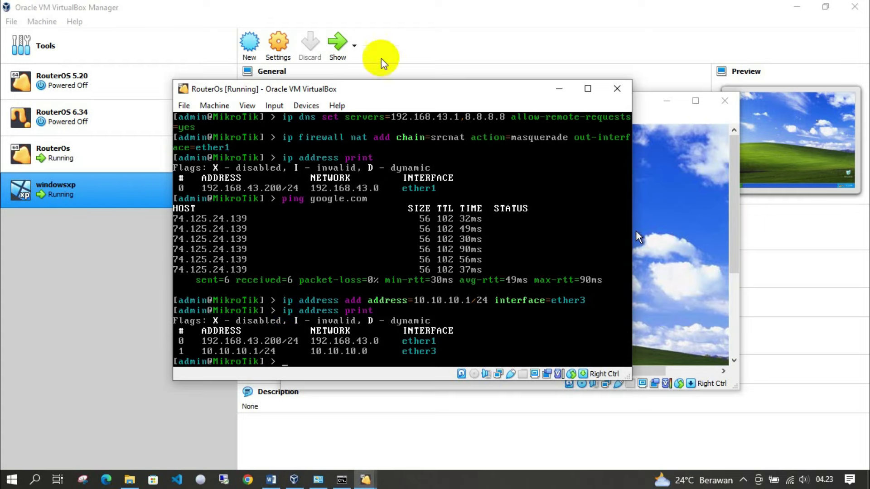
# Step: Minimize the RouterOS console, show the XP machine full screen and refresh its desktop
pyautogui.click(565, 89)
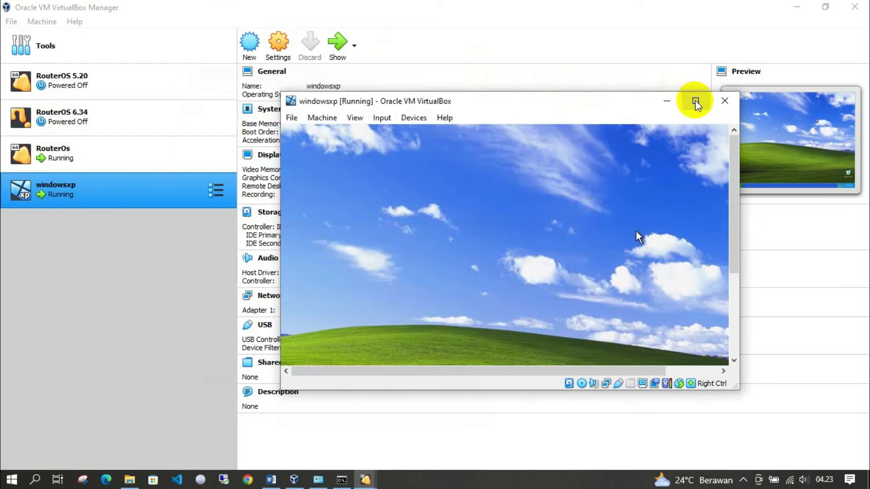
pyautogui.click(694, 97)
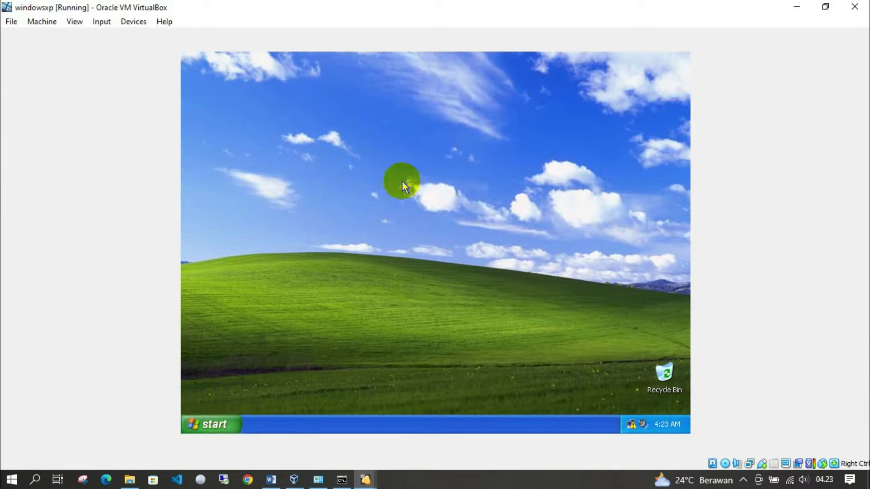
pyautogui.rightClick(401, 181)
pyautogui.click(420, 200)
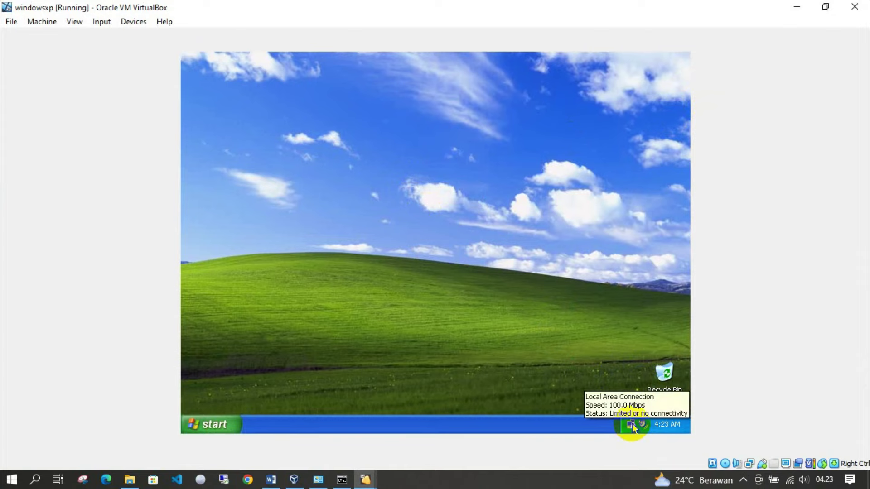
# Step: Open Network Connections from the tray and bring up Local Area Connection Properties
pyautogui.rightClick(632, 425)
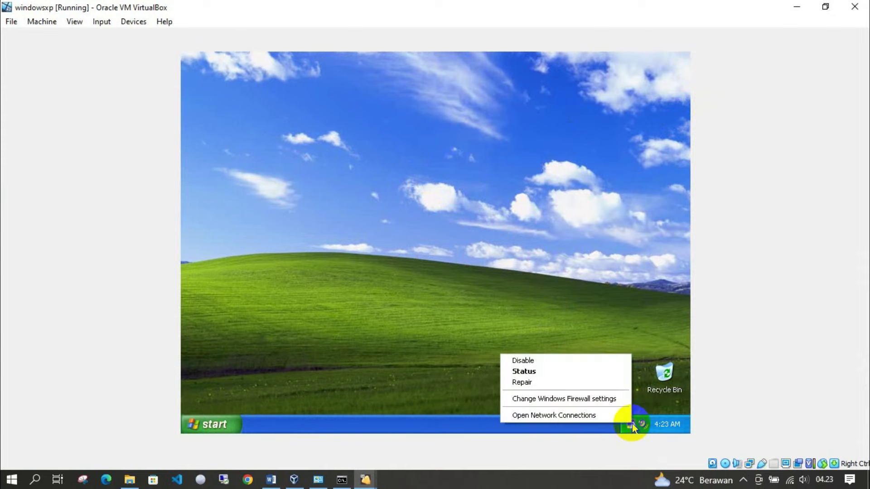
pyautogui.click(545, 415)
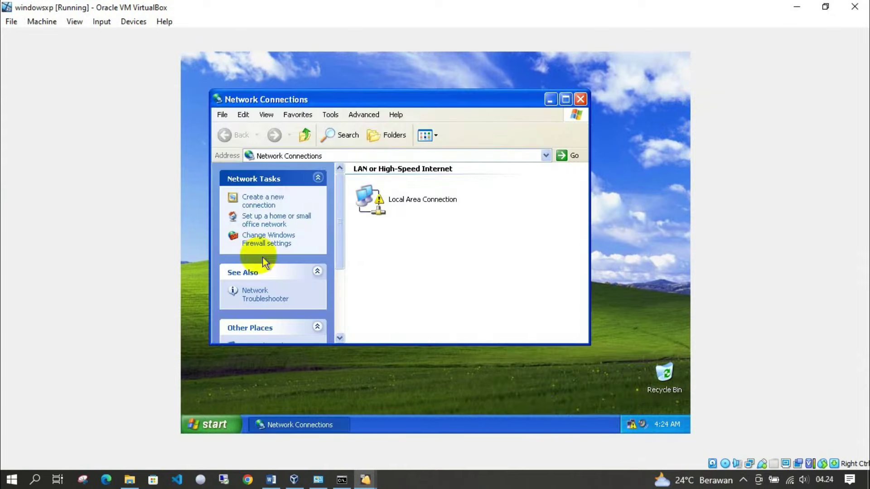
pyautogui.rightClick(400, 201)
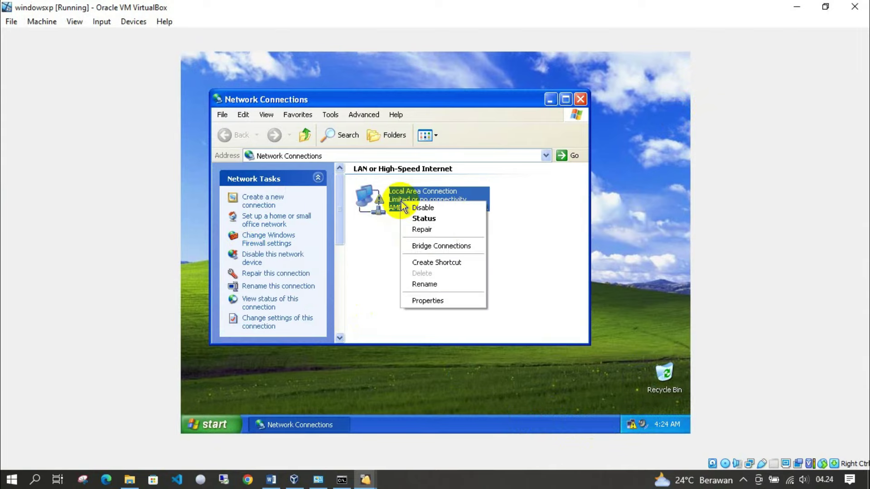
pyautogui.click(419, 301)
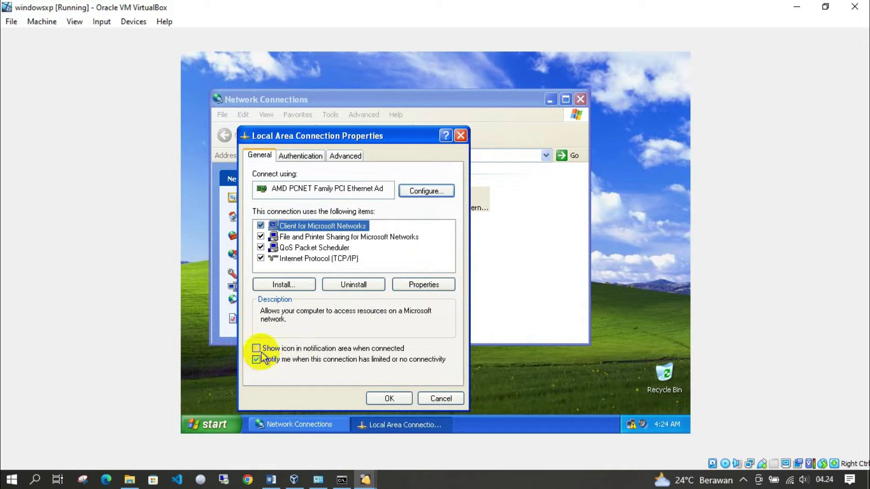
# Step: Show the network tray icon and give TCP/IP the static IP address 10.10.10.10
pyautogui.click(257, 349)
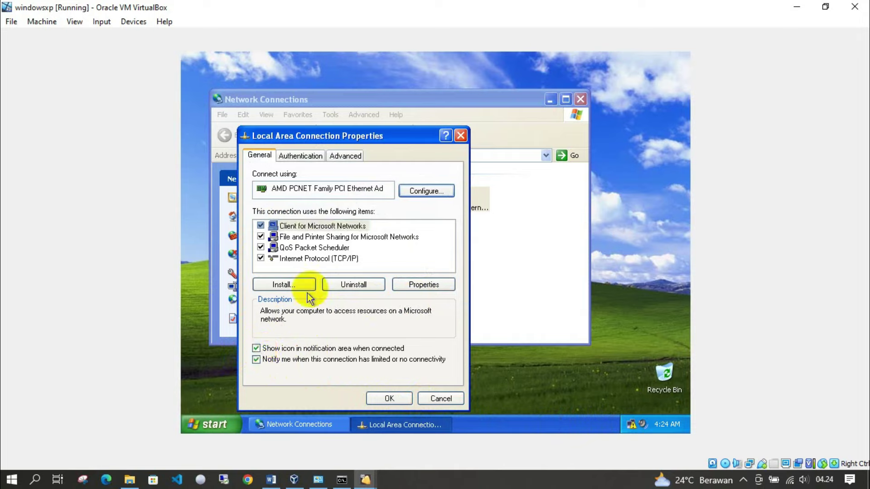
pyautogui.click(311, 259)
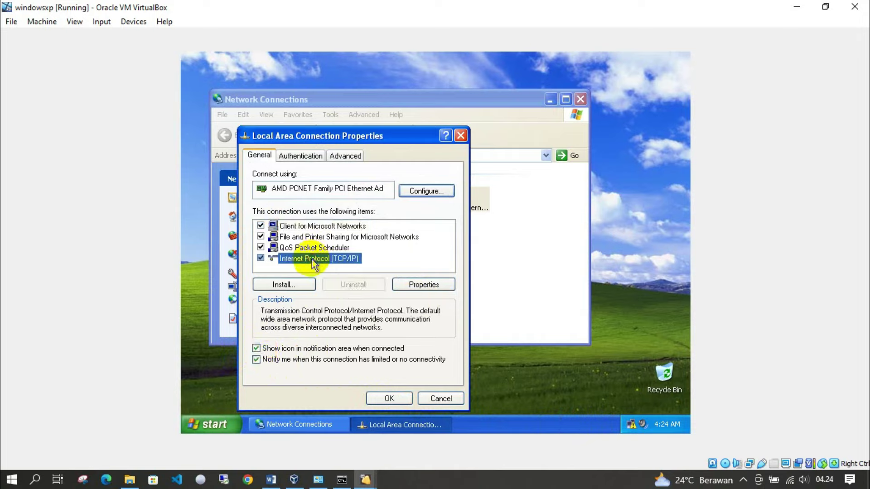
pyautogui.click(403, 287)
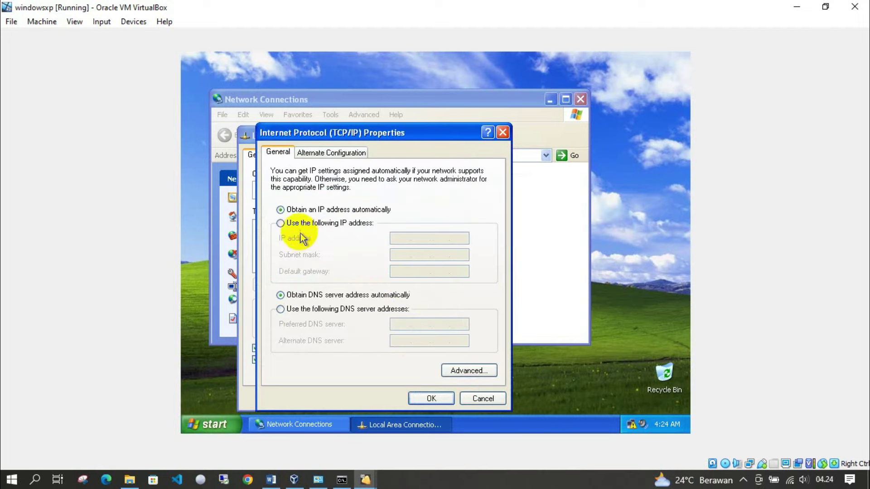
pyautogui.click(297, 223)
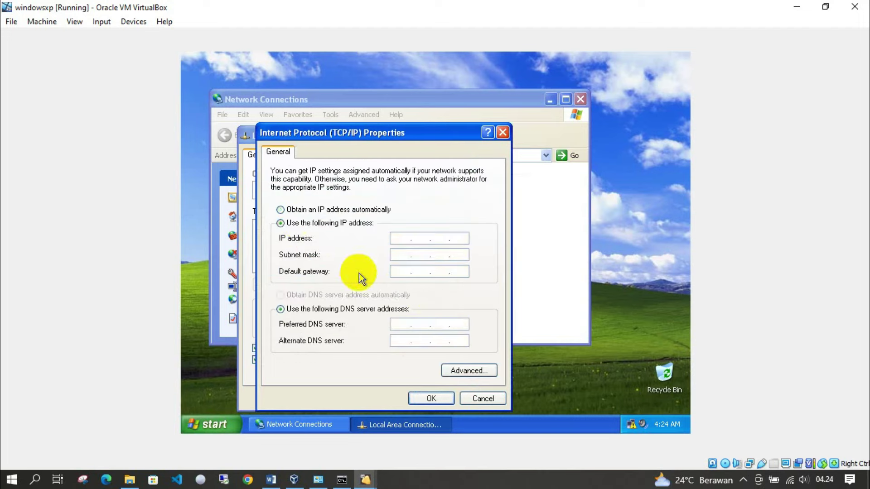
pyautogui.click(403, 238)
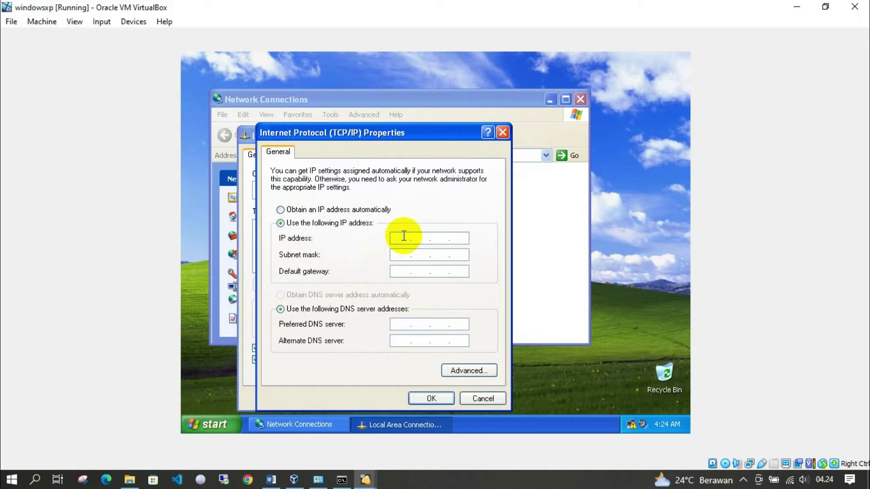
pyautogui.write('10.10.10.10')
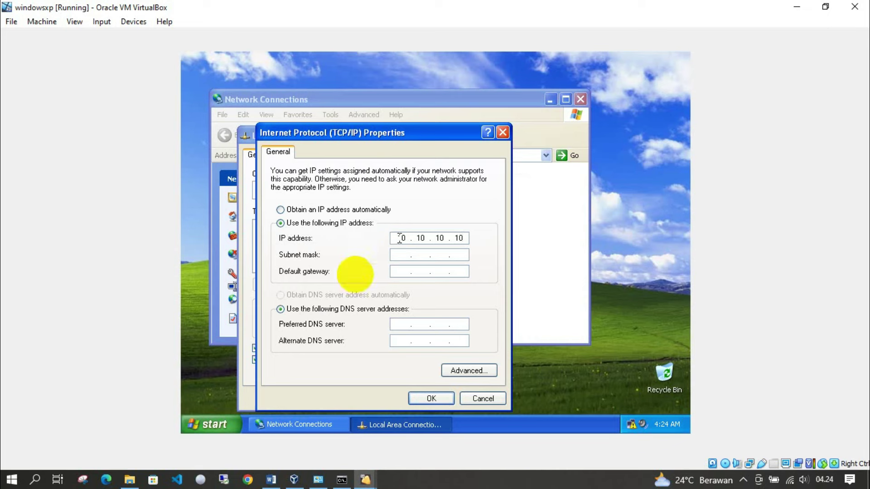
# Step: Check the router console, then fill in subnet mask 255.0.0.0
pyautogui.click(355, 480)
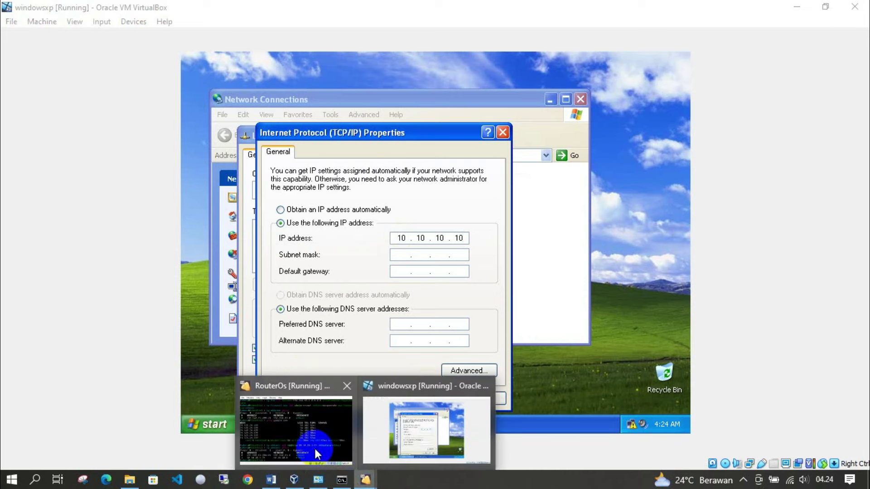
pyautogui.click(313, 447)
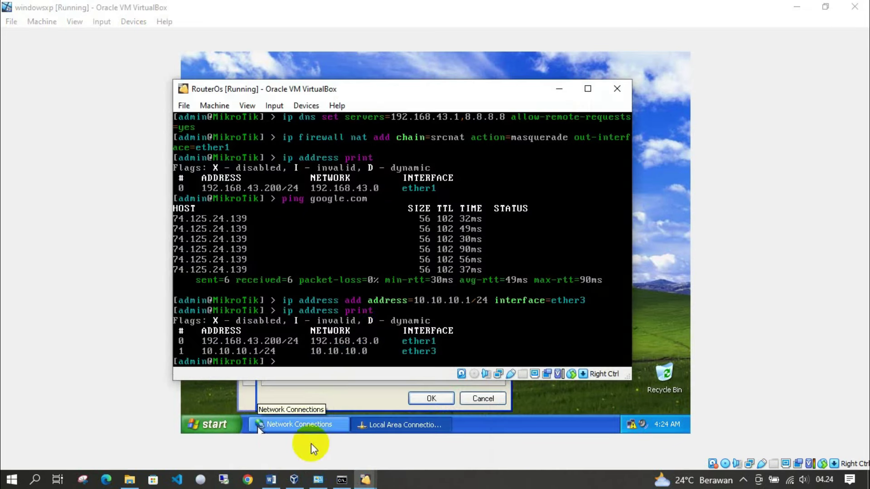
pyautogui.click(559, 89)
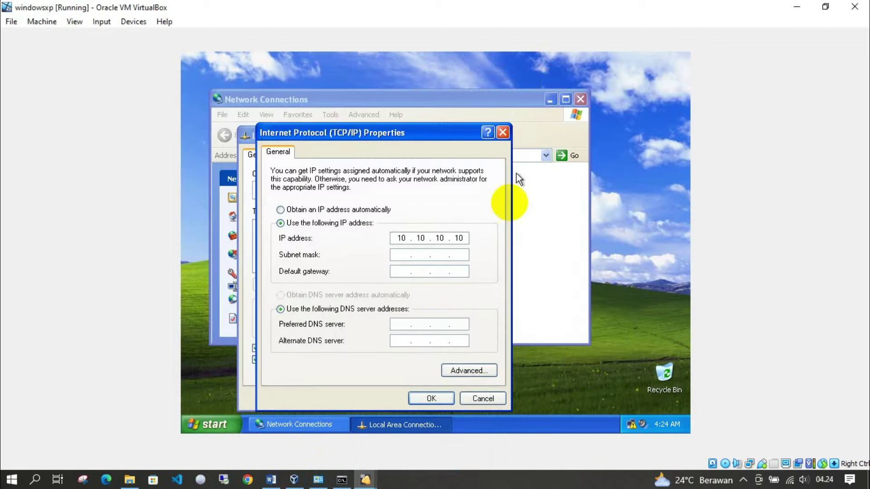
pyautogui.click(455, 238)
pyautogui.click(398, 254)
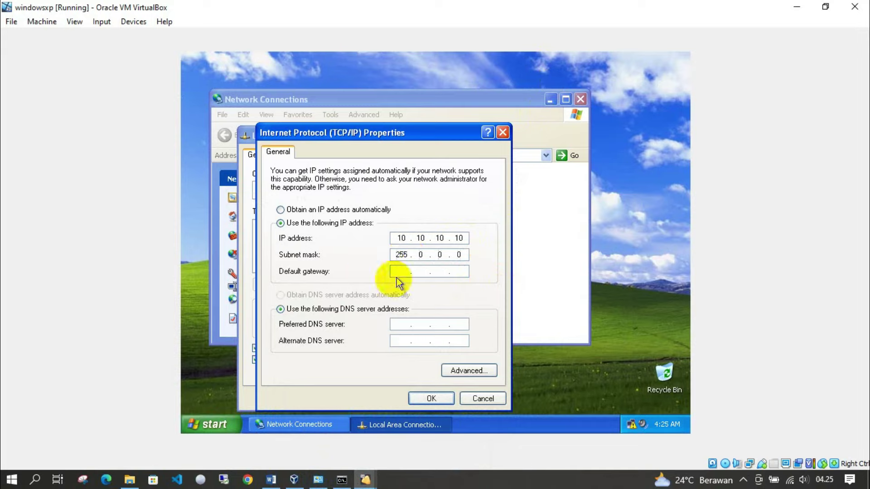
pyautogui.click(395, 271)
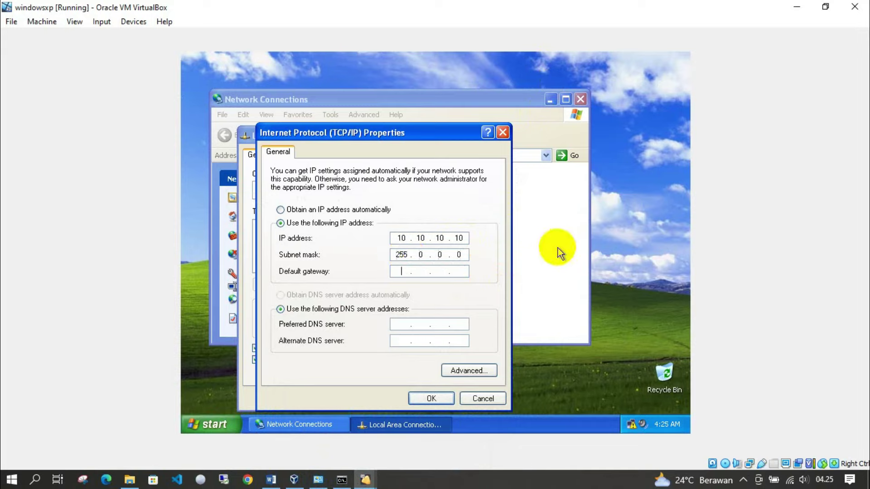
# Step: Enter gateway 10.10.10.1 and DNS servers 10.10.10.1 and 8.8.8.8, then confirm
pyautogui.click(365, 480)
pyautogui.click(333, 442)
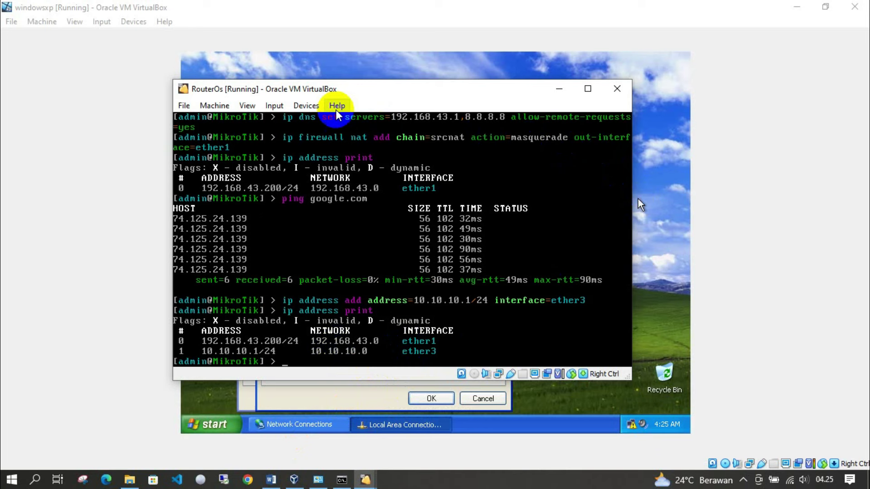
pyautogui.click(558, 89)
pyautogui.write('10 . 10 . ')
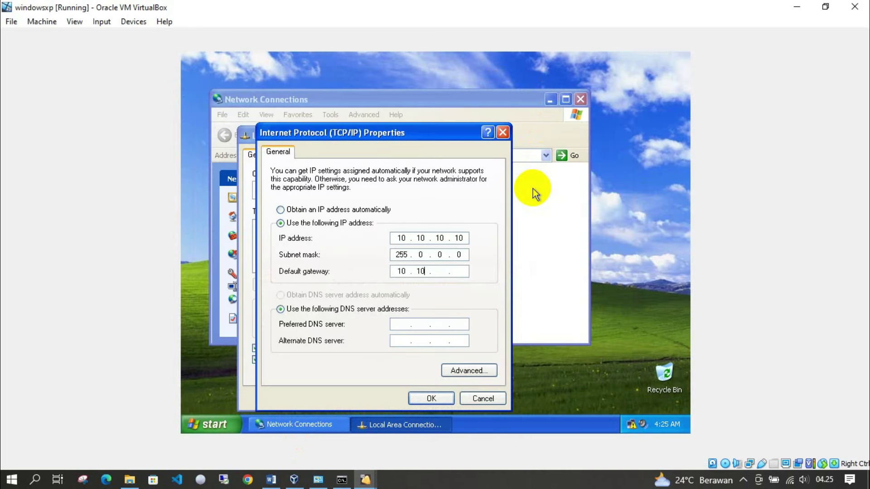
pyautogui.write('10 . 1')
pyautogui.press('Tab')
pyautogui.press('Tab')
pyautogui.write('10')
pyautogui.write('.10.10')
pyautogui.write('1')
pyautogui.write('8.8.8.8')
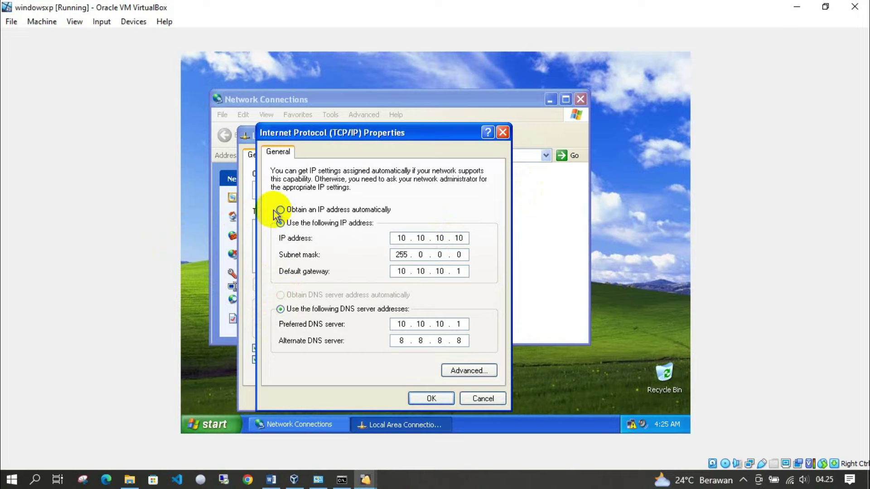
pyautogui.click(440, 404)
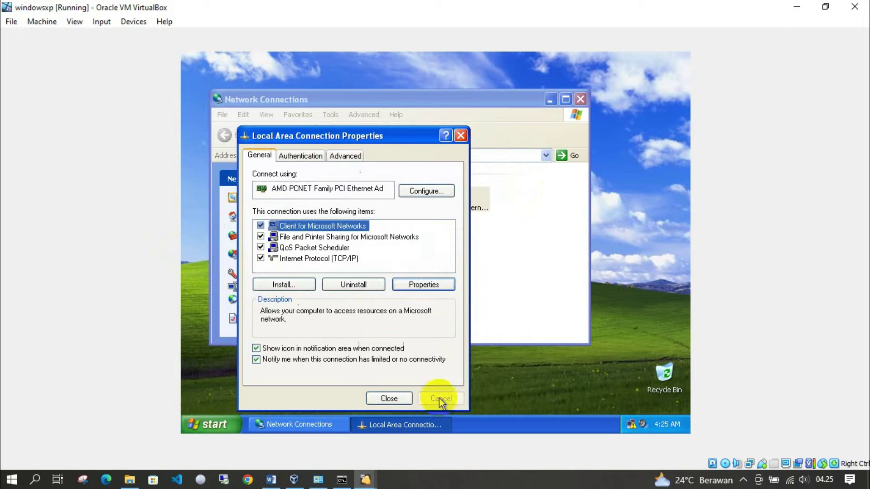
# Step: Apply the connection settings, close Network Connections, refresh the desktop and open the Start menu
pyautogui.click(383, 397)
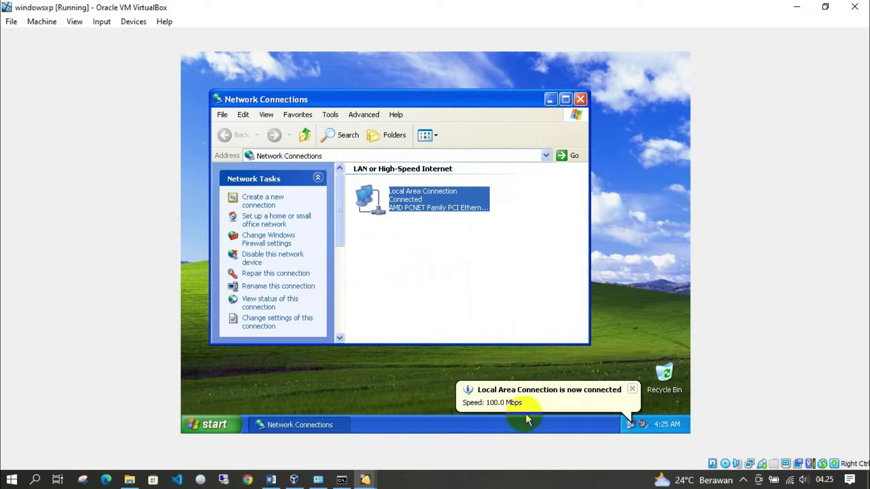
pyautogui.click(631, 389)
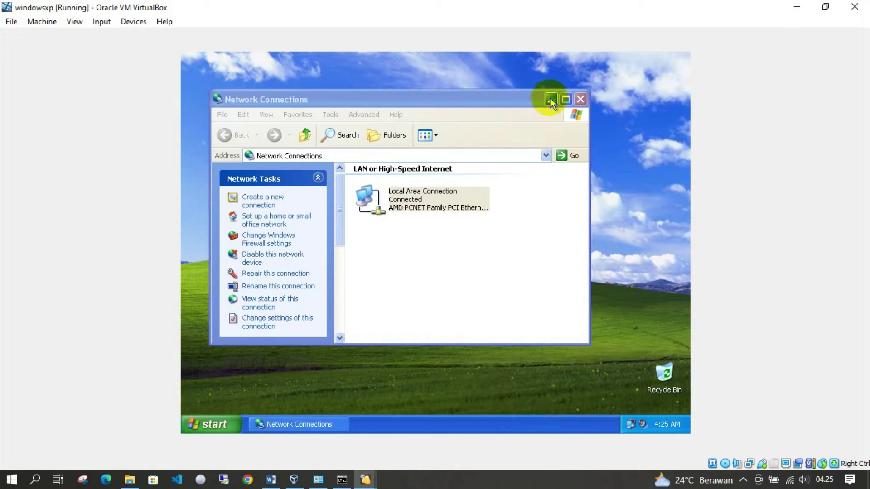
pyautogui.click(580, 99)
pyautogui.rightClick(467, 140)
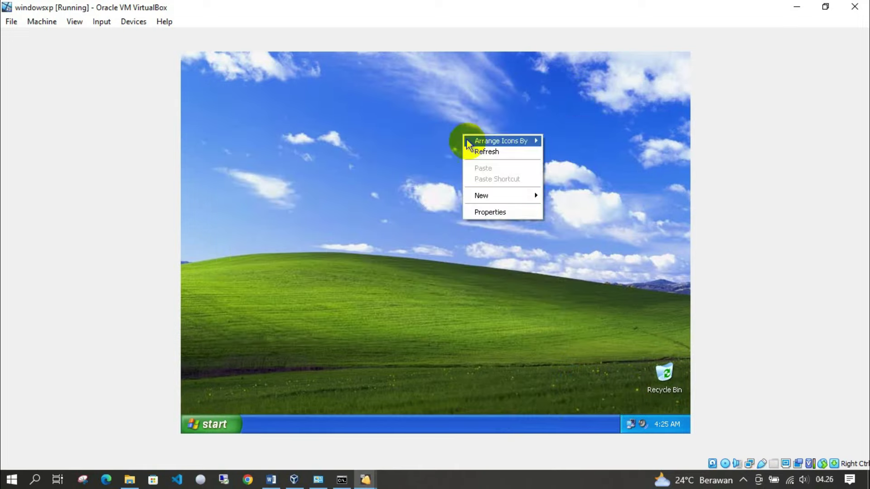
pyautogui.click(480, 151)
pyautogui.click(213, 425)
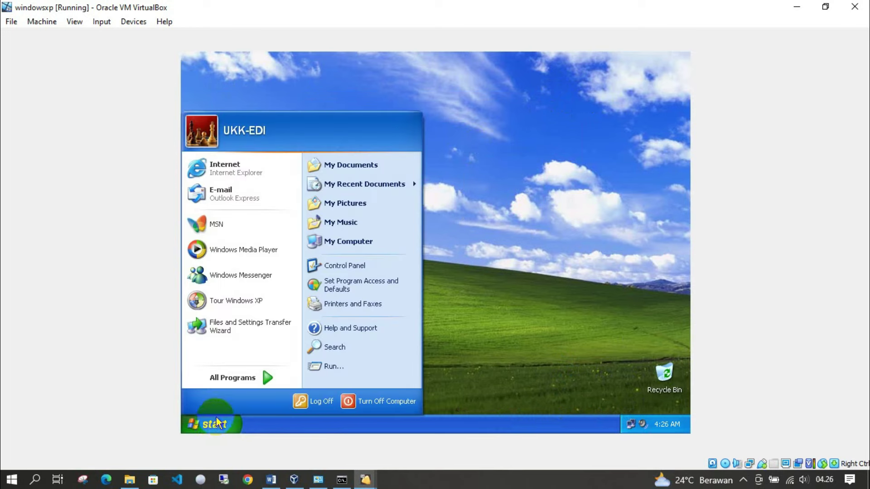
# Step: Launch cmd from Run and ping google.com
pyautogui.click(333, 367)
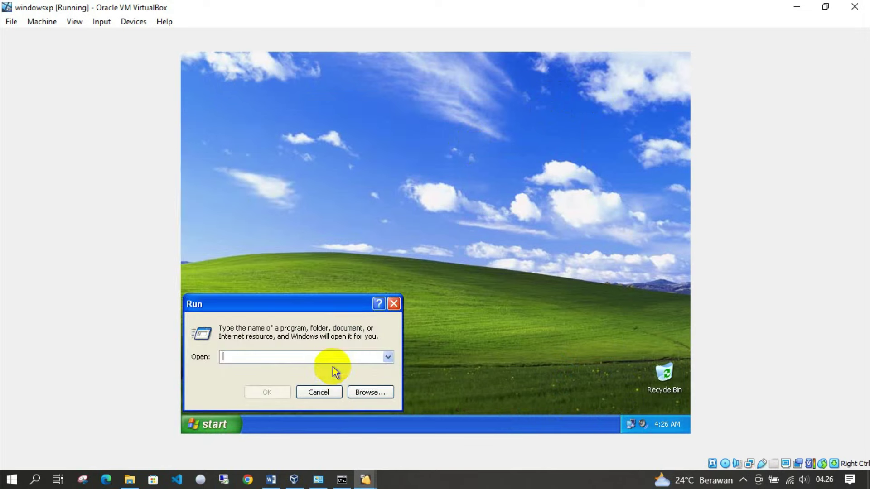
pyautogui.write('cmd')
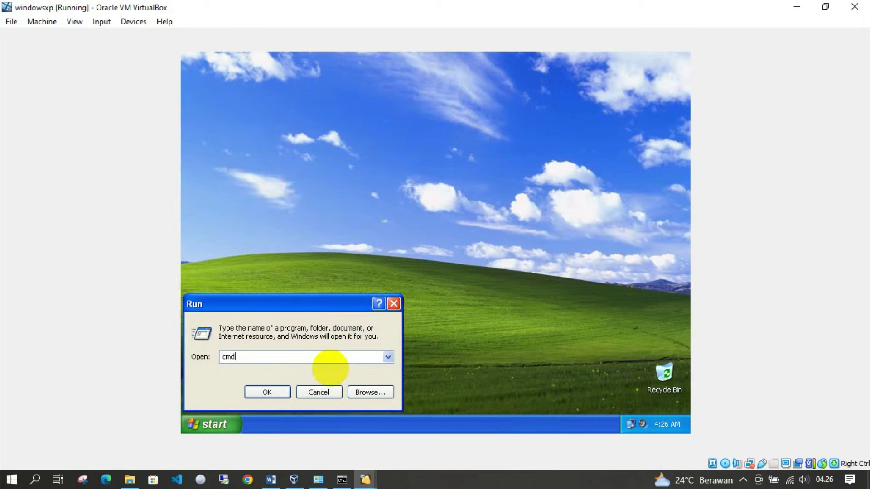
pyautogui.press('Return')
pyautogui.write('ping google')
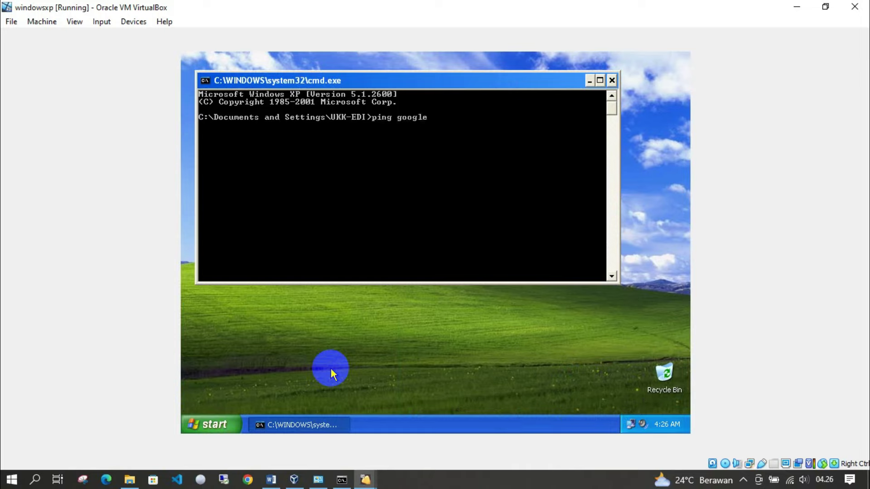
pyautogui.write('.com')
pyautogui.press('Return')
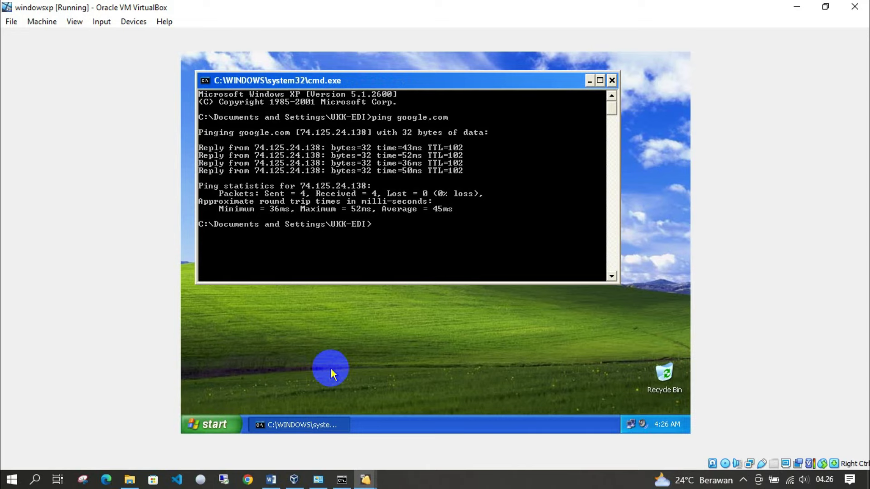
# Step: Start a continuous 'ping google.com -t' and glance at the network diagram
pyautogui.moveTo(365, 479)
pyautogui.click(285, 442)
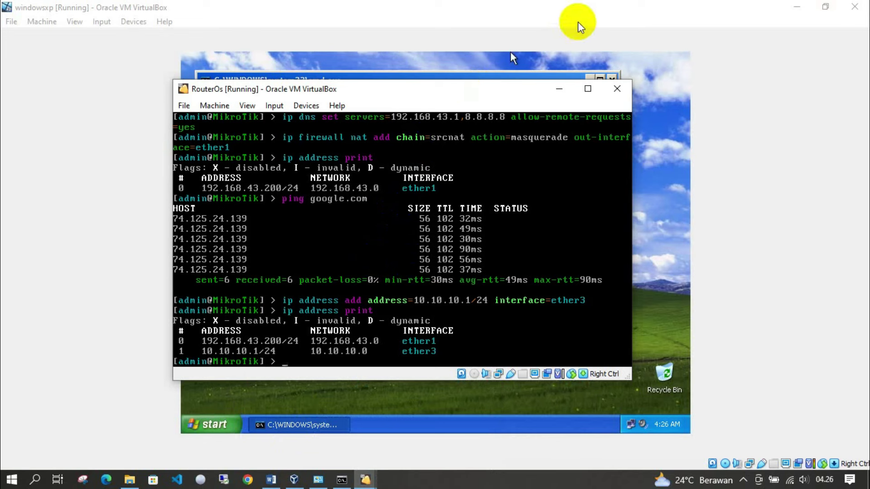
pyautogui.click(562, 89)
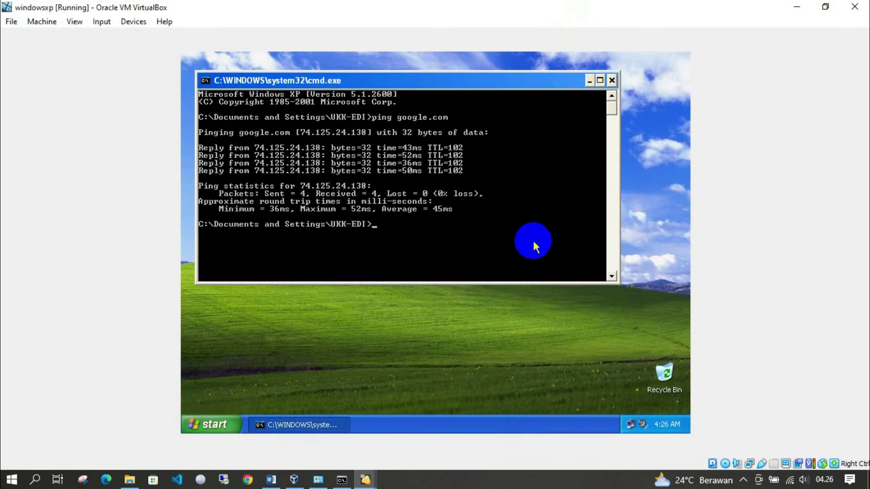
pyautogui.press('Up')
pyautogui.write('-t')
pyautogui.press('Return')
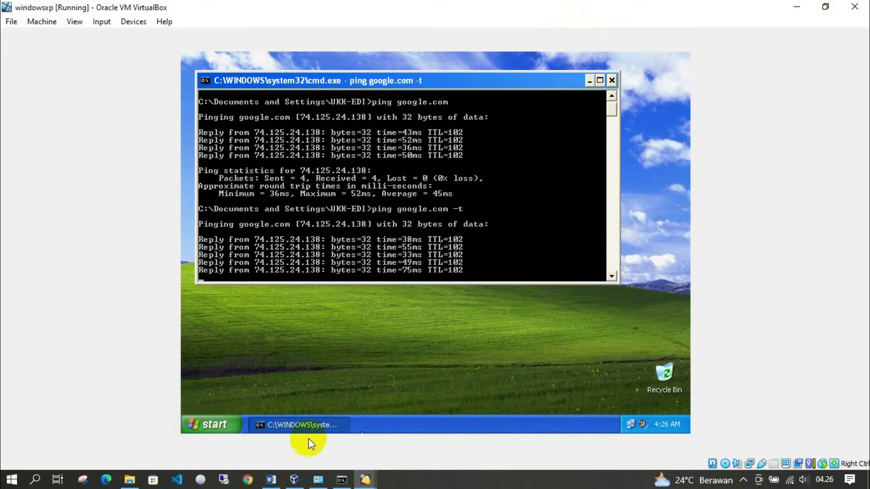
pyautogui.click(270, 479)
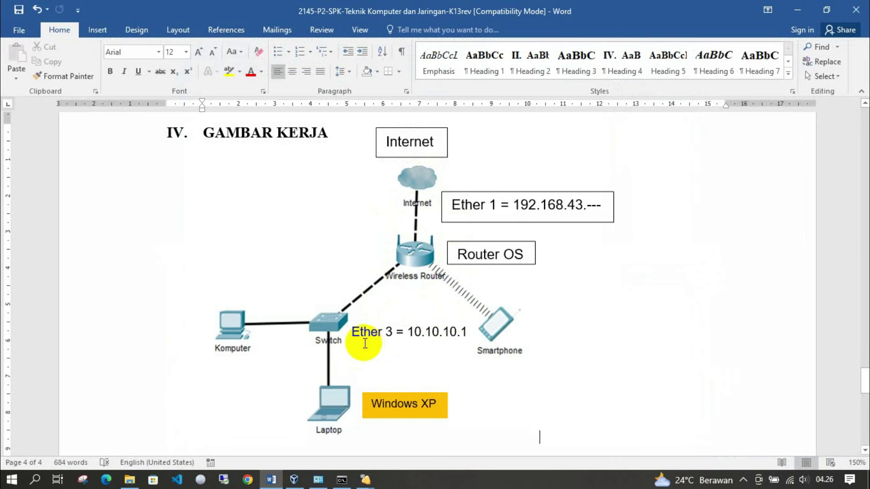
pyautogui.click(797, 10)
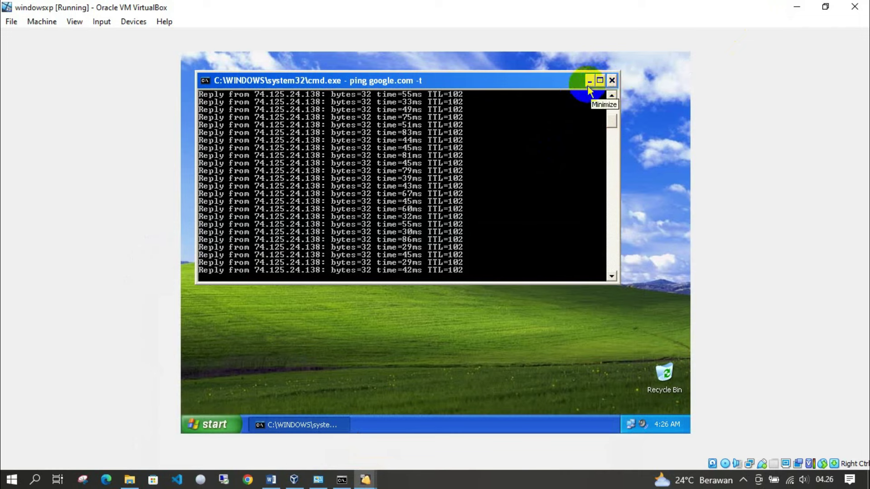
# Step: Minimize the ping console and refresh the XP desktop
pyautogui.click(509, 334)
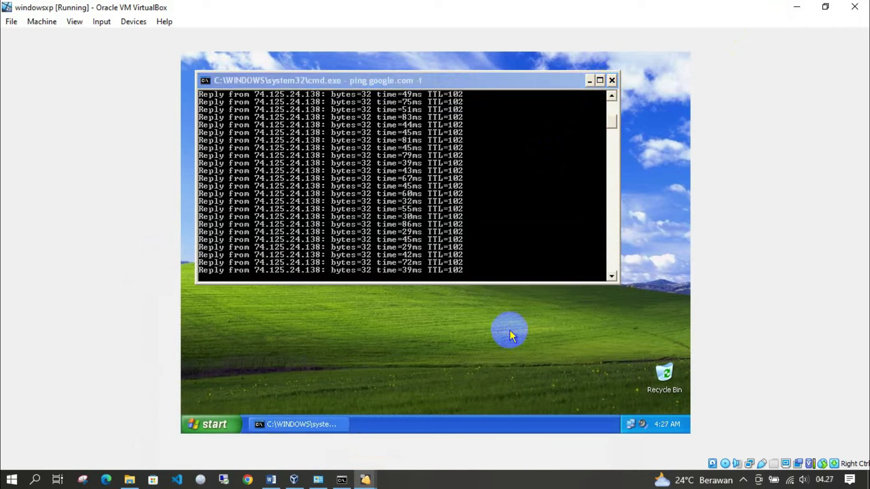
pyautogui.click(588, 81)
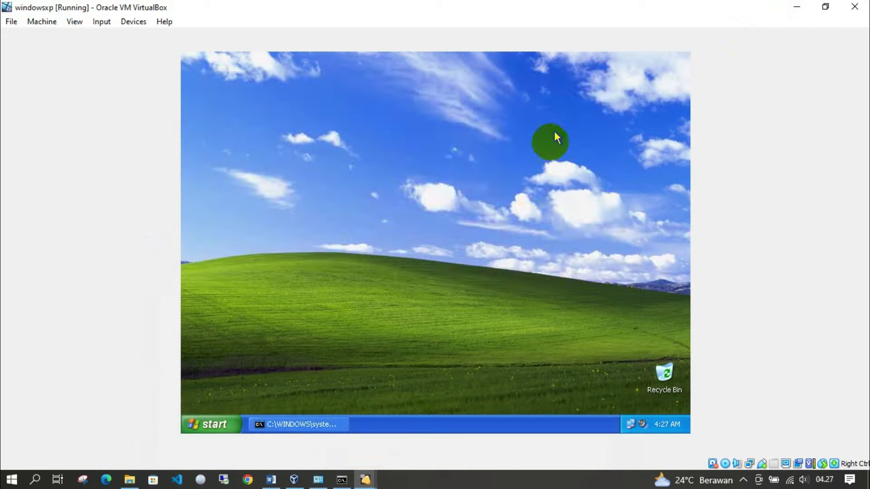
pyautogui.rightClick(452, 203)
pyautogui.click(466, 217)
pyautogui.rightClick(445, 176)
pyautogui.click(456, 194)
pyautogui.rightClick(446, 177)
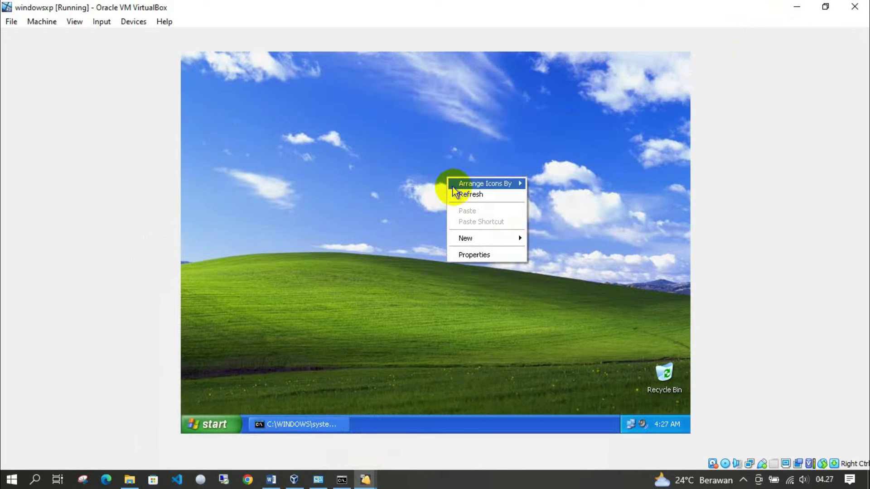
pyautogui.click(457, 195)
# Step: Check the Devices menu, maximize the VM window and insert the Guest Additions CD image
pyautogui.click(824, 7)
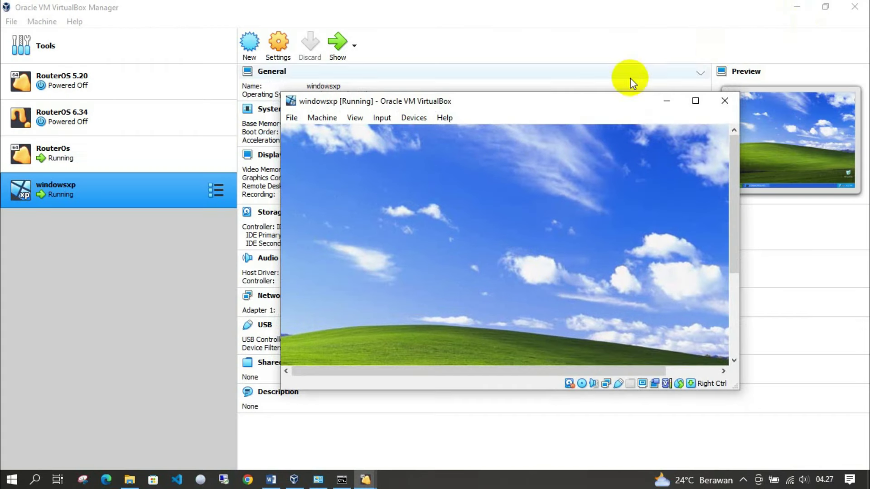
pyautogui.moveTo(541, 108); pyautogui.dragTo(621, 86)
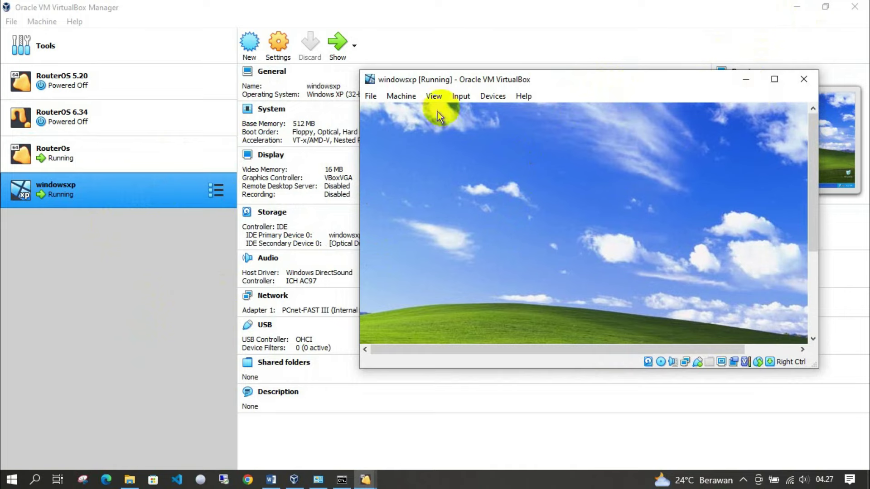
pyautogui.click(499, 99)
pyautogui.moveTo(517, 210)
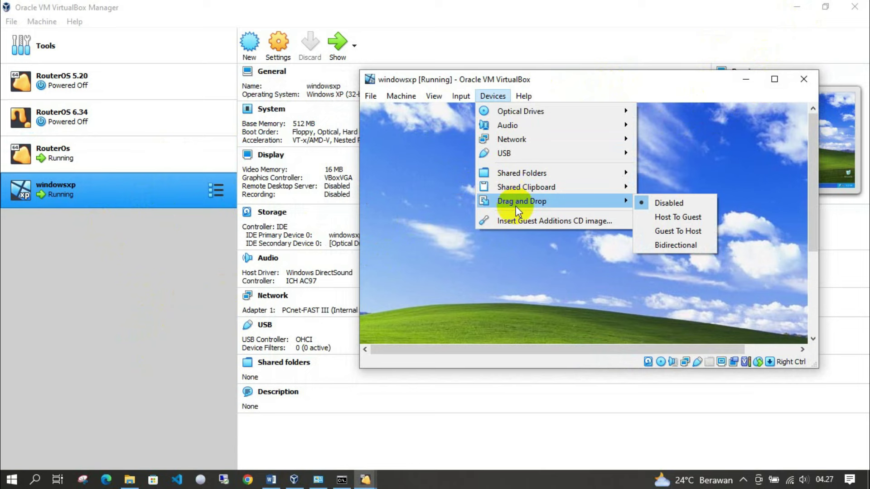
pyautogui.click(779, 82)
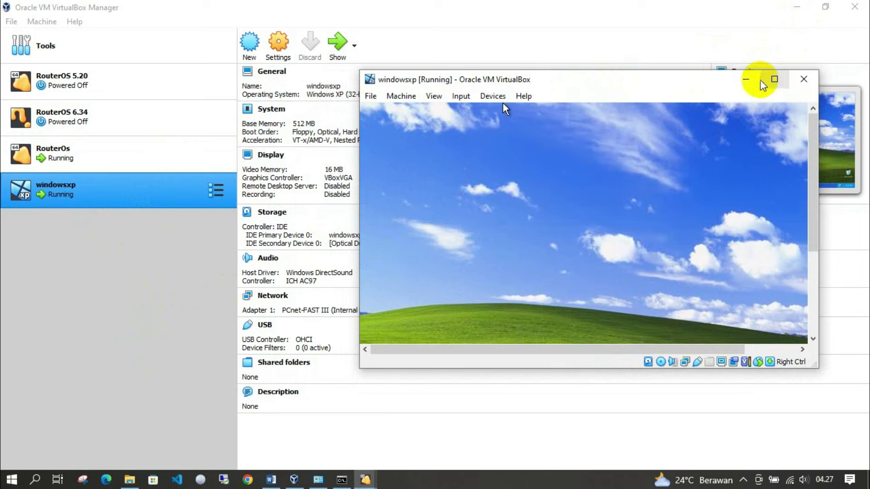
pyautogui.click(775, 80)
pyautogui.click(126, 25)
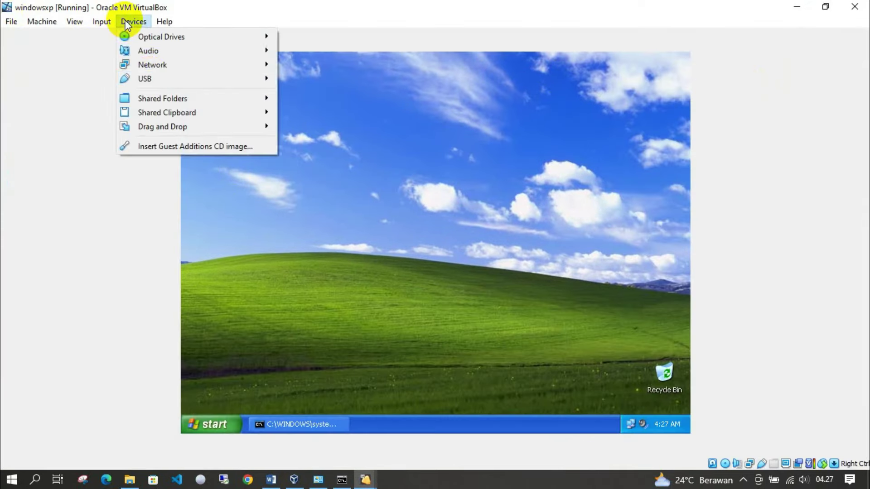
pyautogui.click(155, 145)
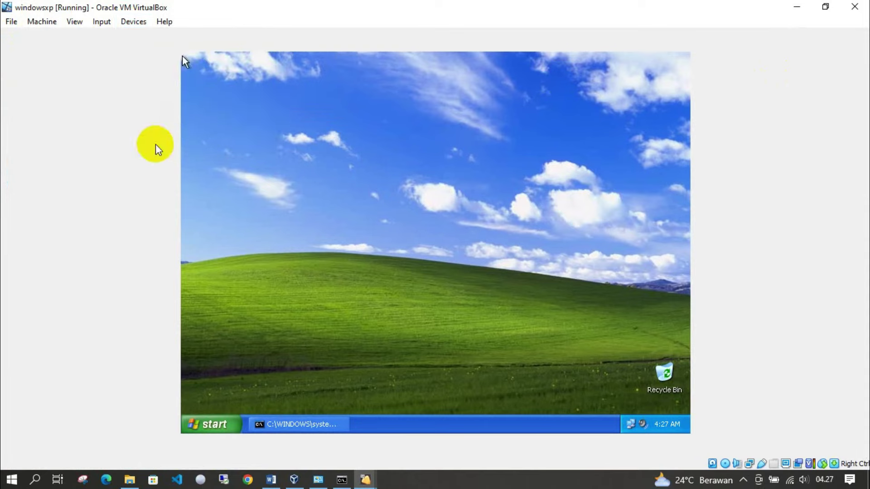
# Step: Open My Computer to inspect the Guest Additions drive, then close it
pyautogui.click(229, 430)
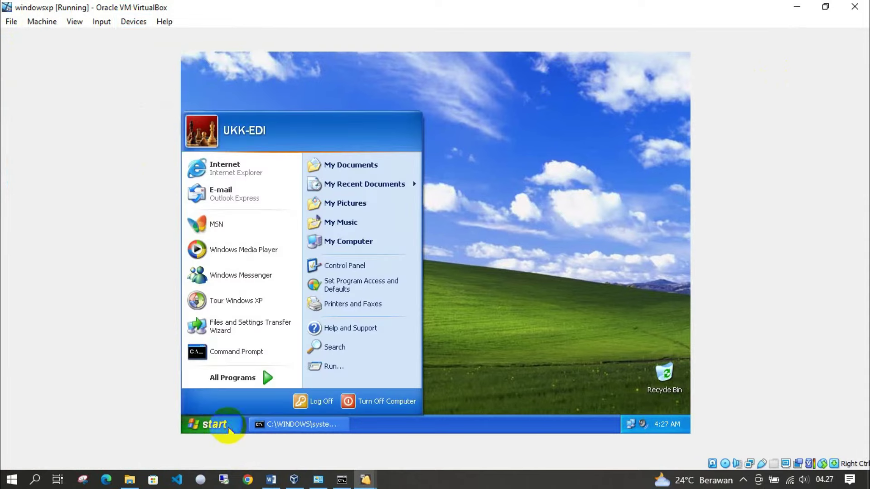
pyautogui.click(351, 245)
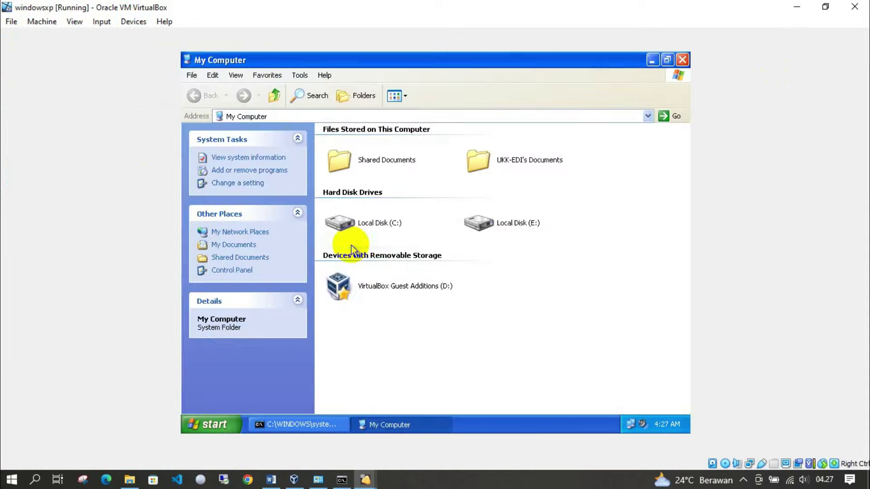
pyautogui.rightClick(383, 290)
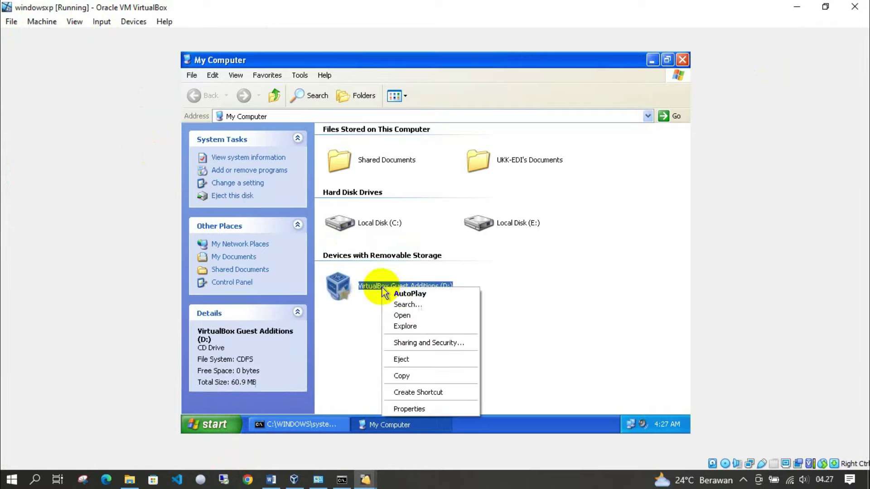
pyautogui.click(358, 330)
pyautogui.click(357, 335)
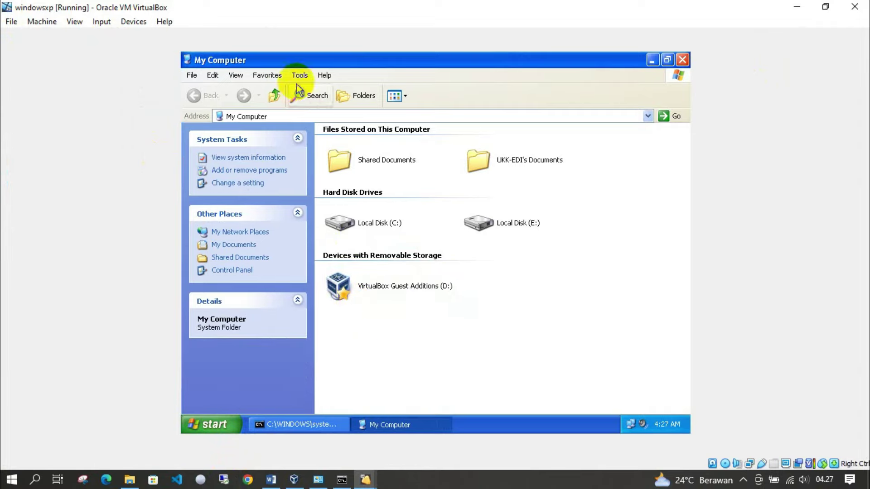
pyautogui.click(136, 23)
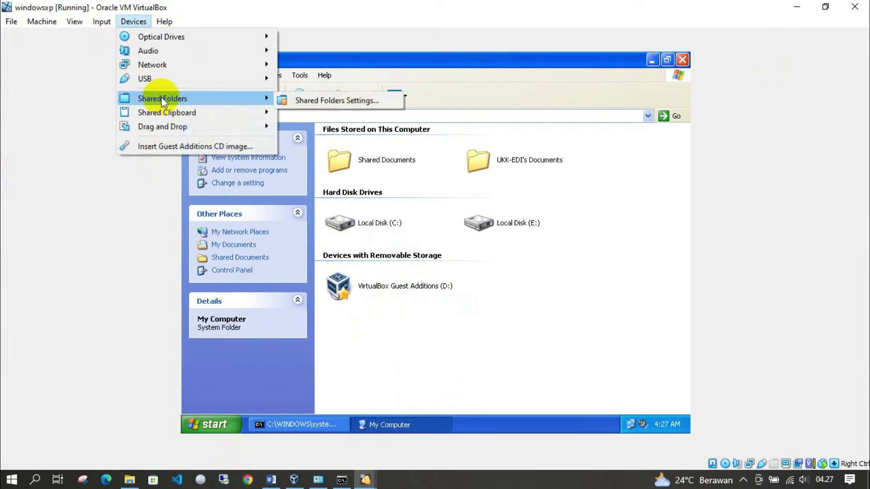
pyautogui.click(518, 322)
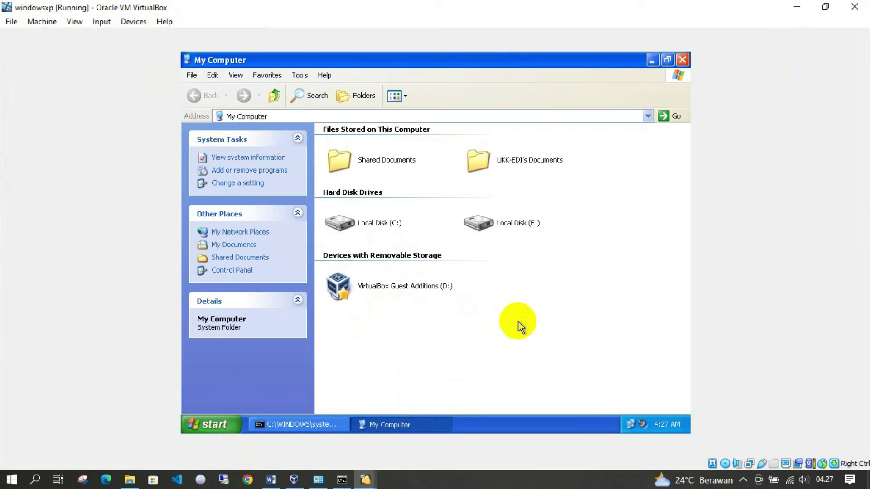
pyautogui.click(682, 60)
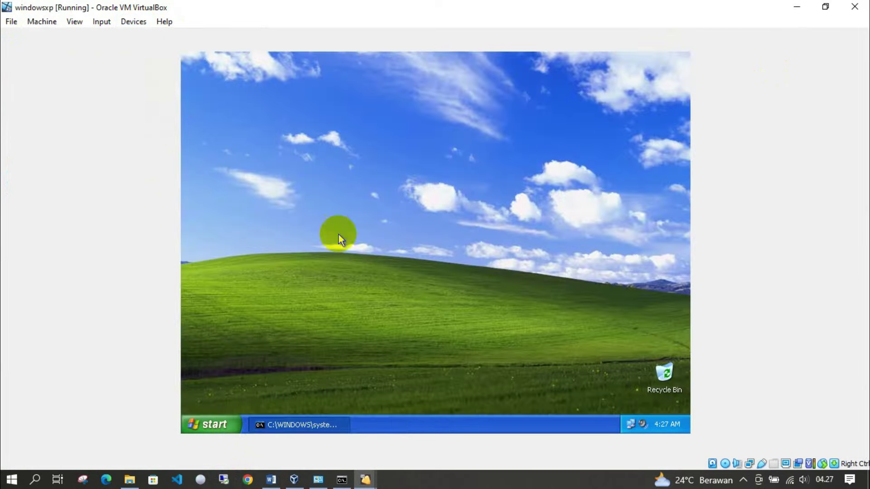
pyautogui.click(133, 21)
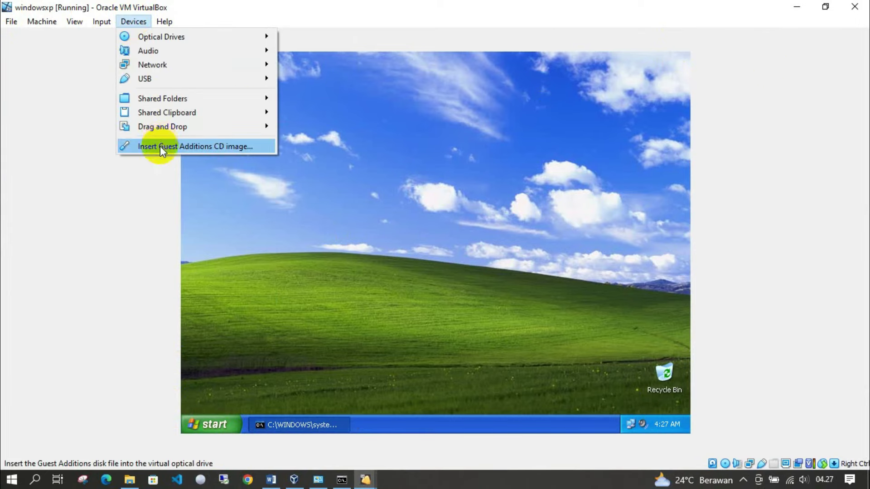
# Step: Reopen My Computer and AutoPlay the VirtualBox Guest Additions (D:) drive
pyautogui.rightClick(322, 254)
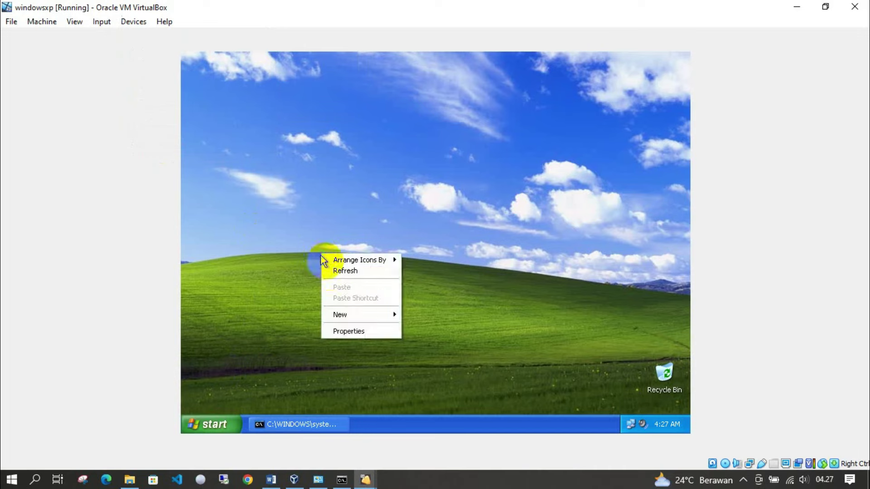
pyautogui.click(340, 271)
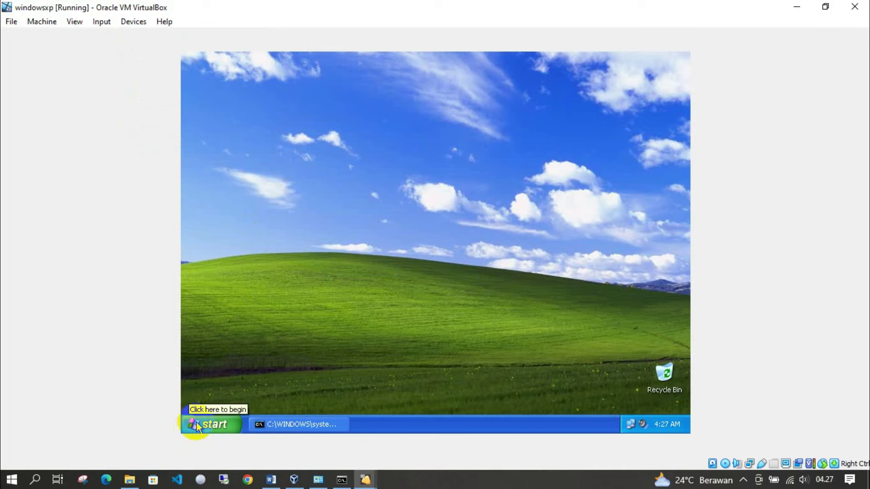
pyautogui.click(197, 423)
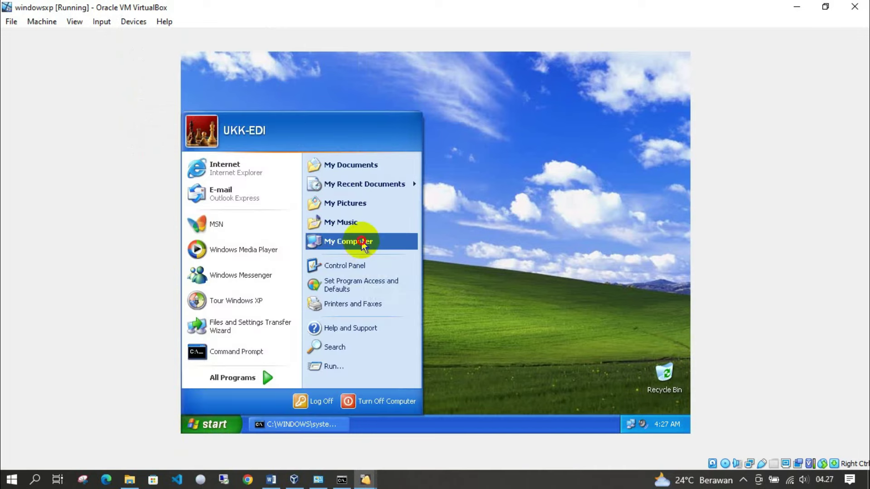
pyautogui.click(362, 244)
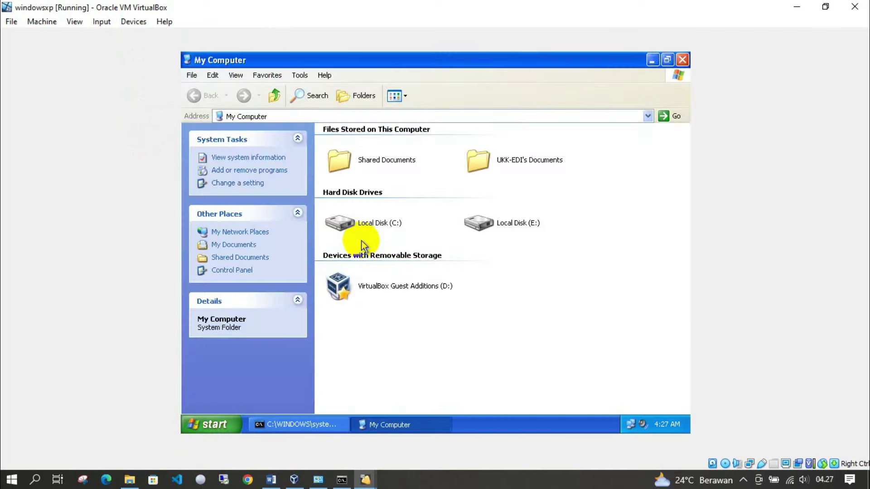
pyautogui.rightClick(381, 289)
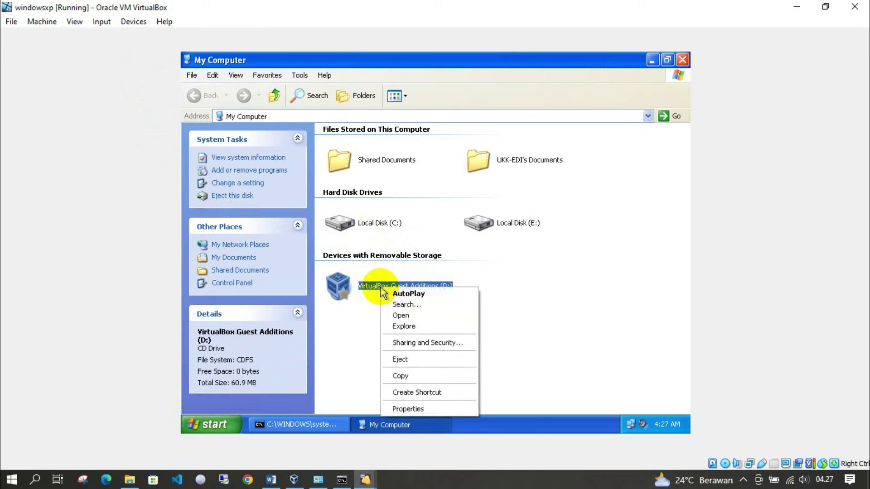
pyautogui.click(398, 296)
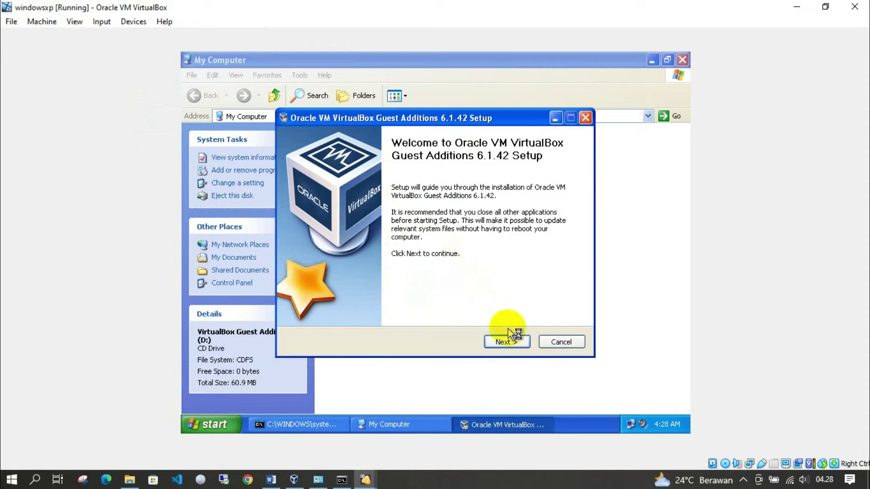
# Step: Pass the welcome page, keep the default install location and install the default components
pyautogui.click(510, 343)
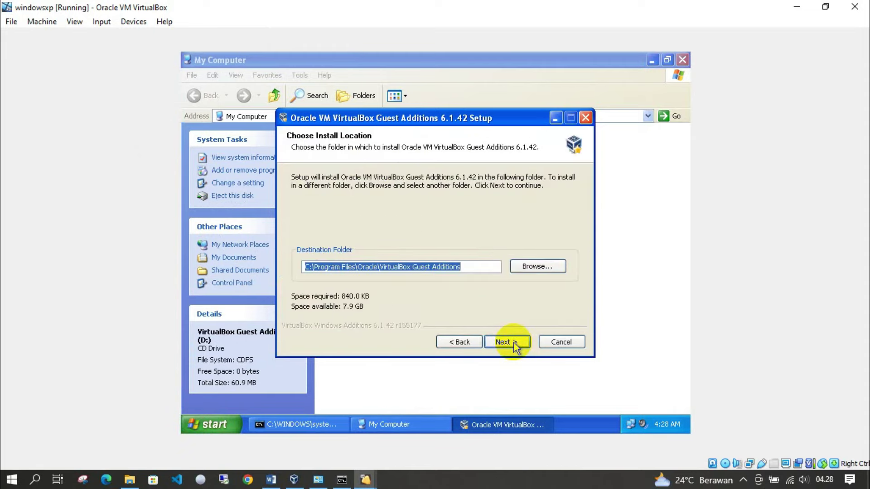
pyautogui.click(515, 345)
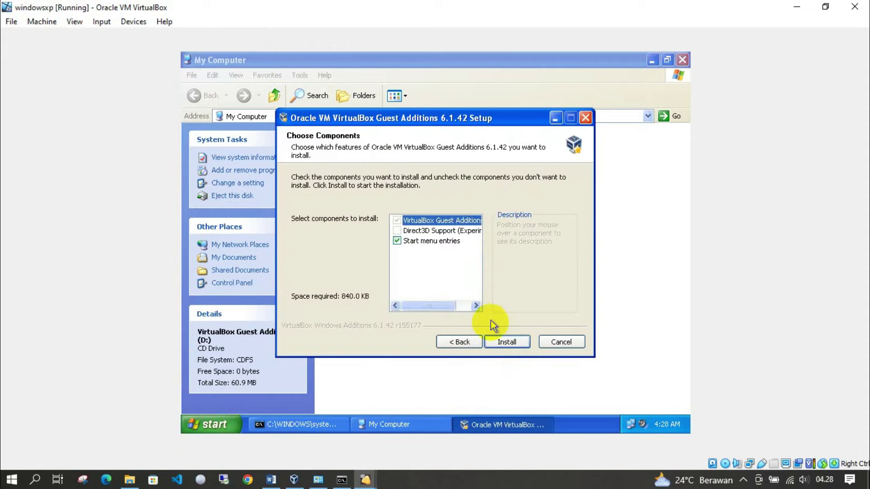
pyautogui.click(499, 343)
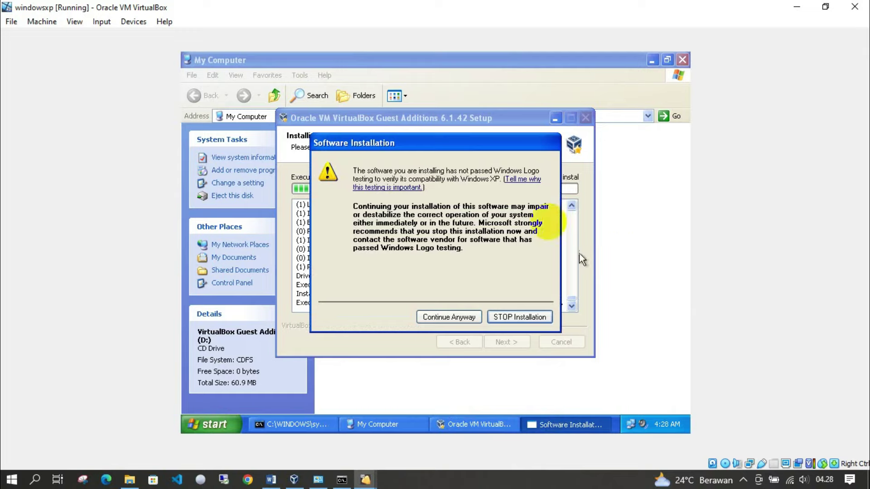
# Step: Continue past the Windows Logo warning and the graphics adapter and pointing device driver prompts
pyautogui.click(459, 320)
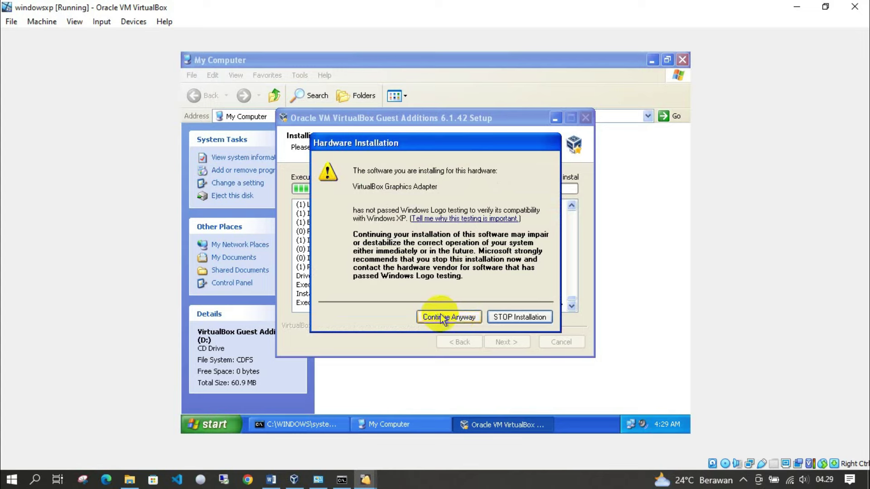
pyautogui.click(439, 317)
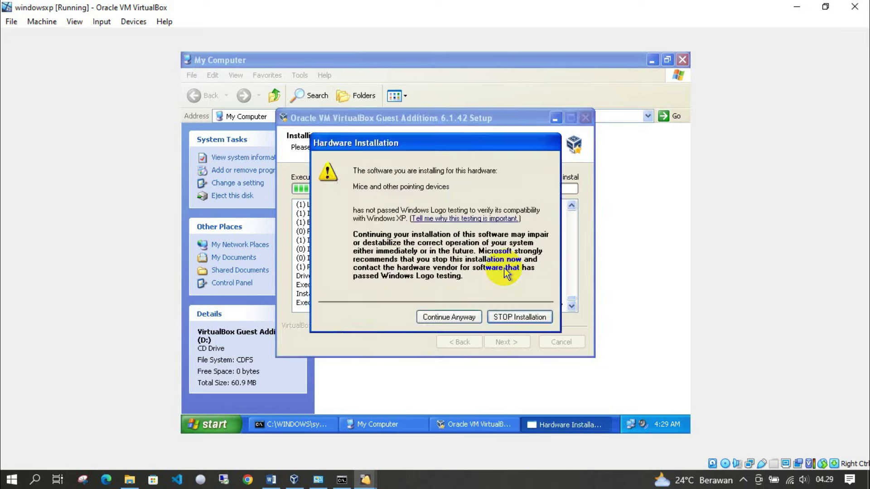
pyautogui.click(465, 313)
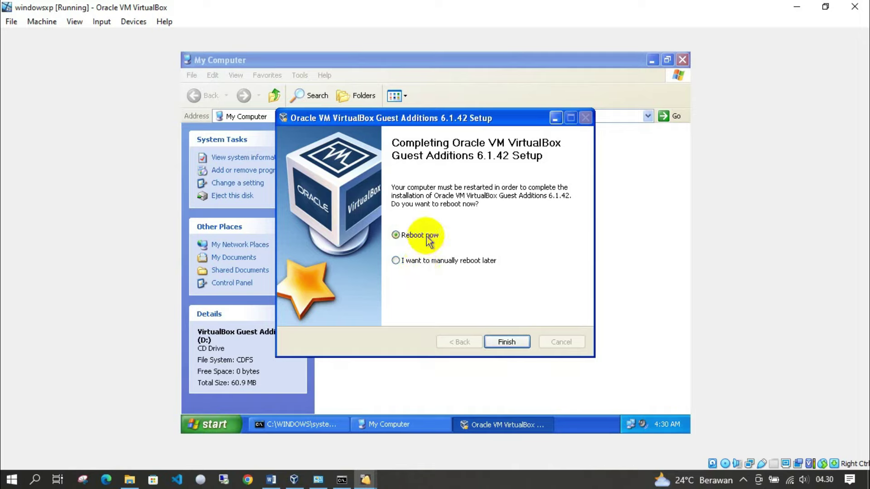
# Step: Finish setup with Reboot now and dismiss the mouse pointer integration notices
pyautogui.click(508, 344)
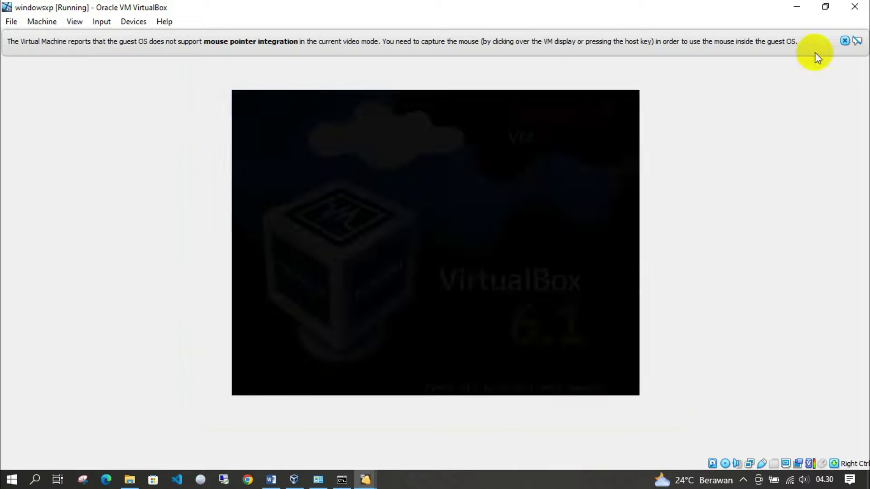
pyautogui.click(844, 40)
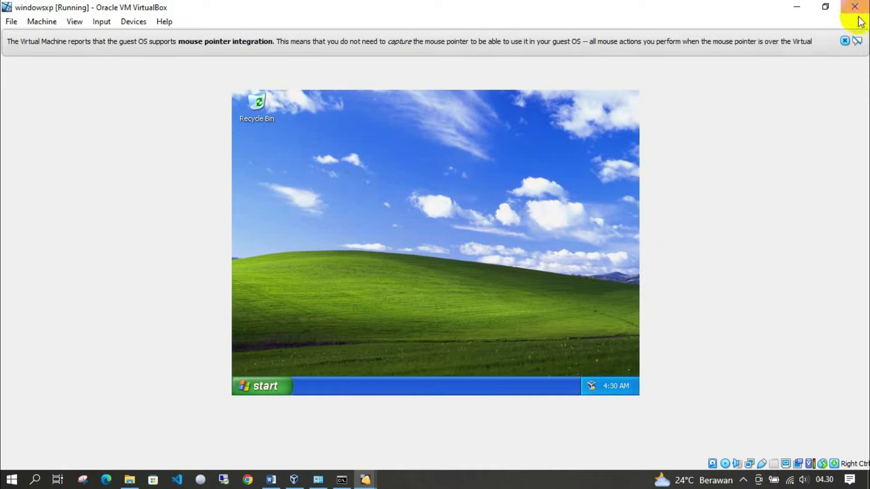
pyautogui.click(846, 41)
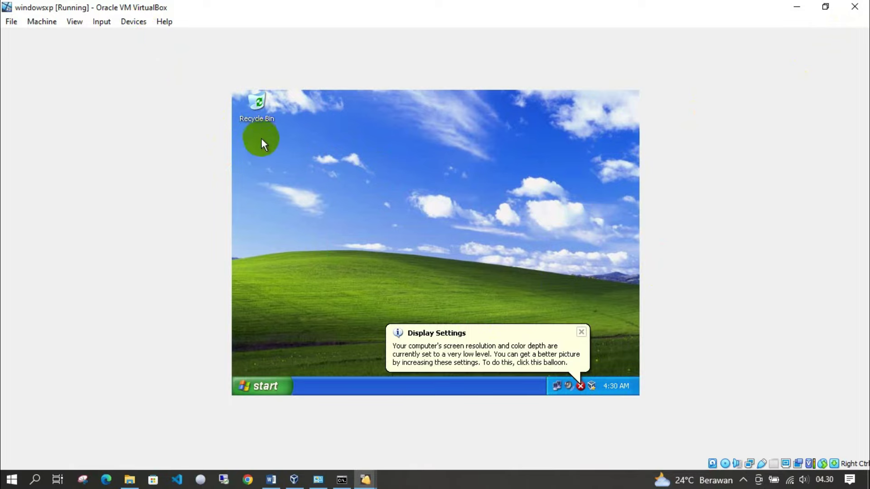
# Step: Set Devices > Drag and Drop to Bidirectional
pyautogui.click(135, 24)
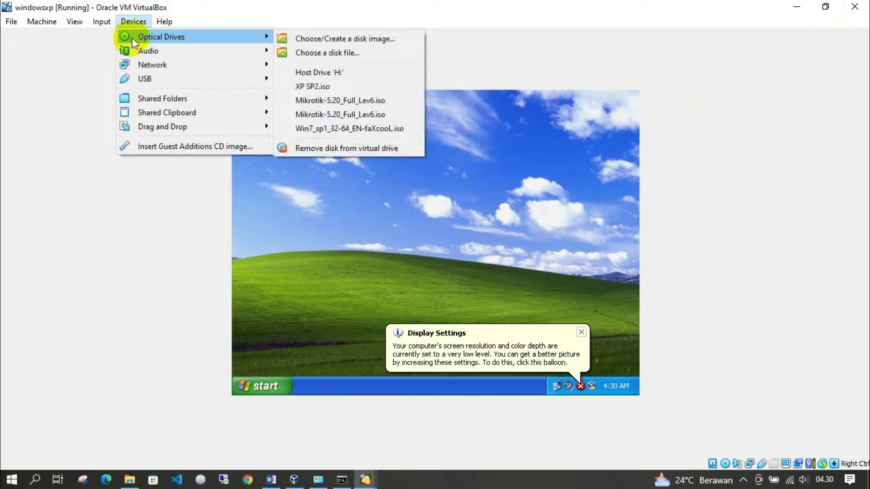
pyautogui.moveTo(143, 103)
pyautogui.moveTo(154, 127)
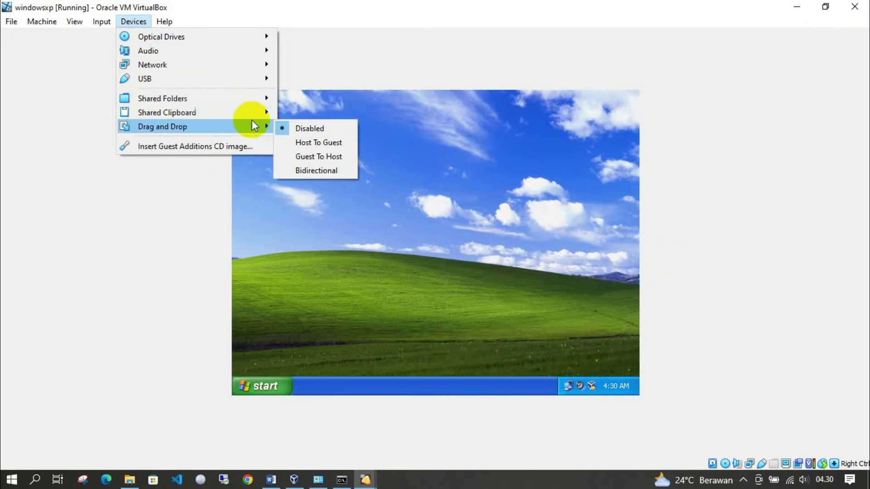
pyautogui.click(303, 172)
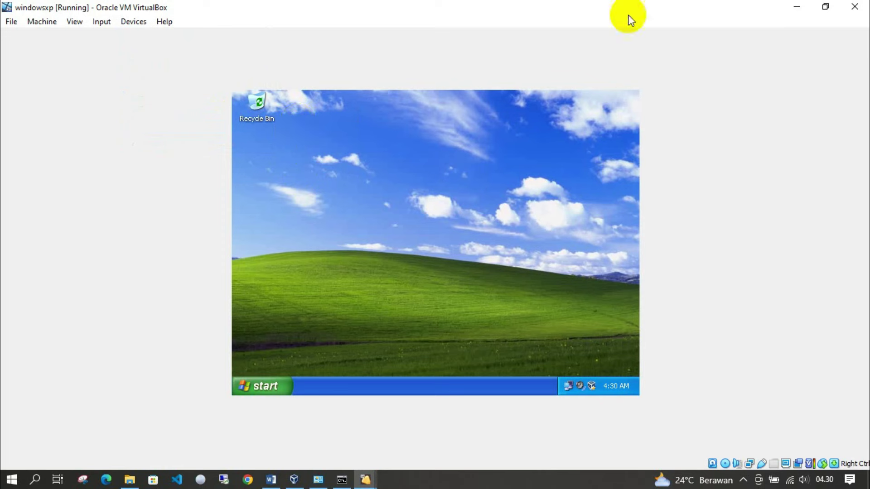
# Step: Resize the VirtualBox VM window, then minimize it to the taskbar
pyautogui.click(825, 7)
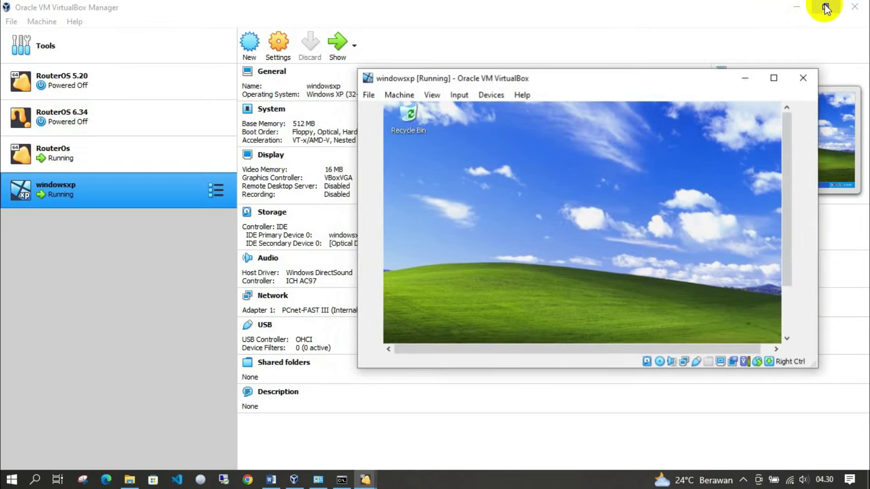
pyautogui.click(774, 79)
pyautogui.click(805, 8)
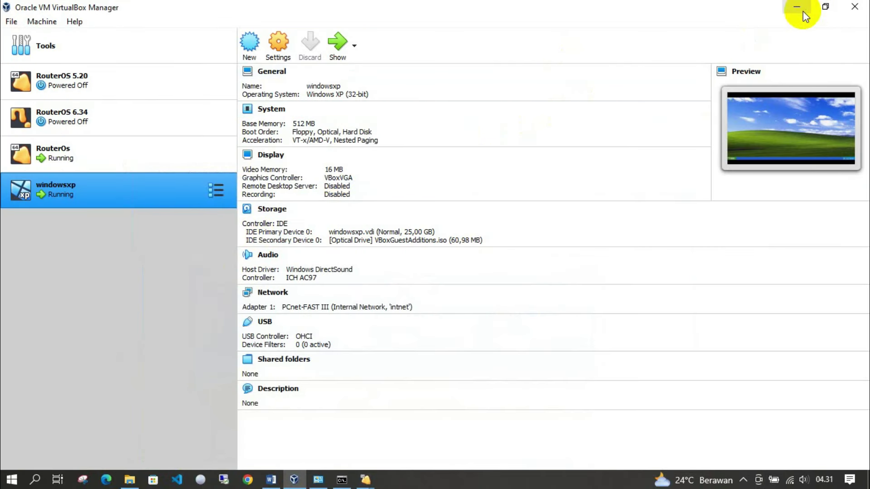
# Step: Go back to the BAHAN UKK folder in File Explorer and select Firefox Setup 10.0, with both windows restored down
pyautogui.click(129, 480)
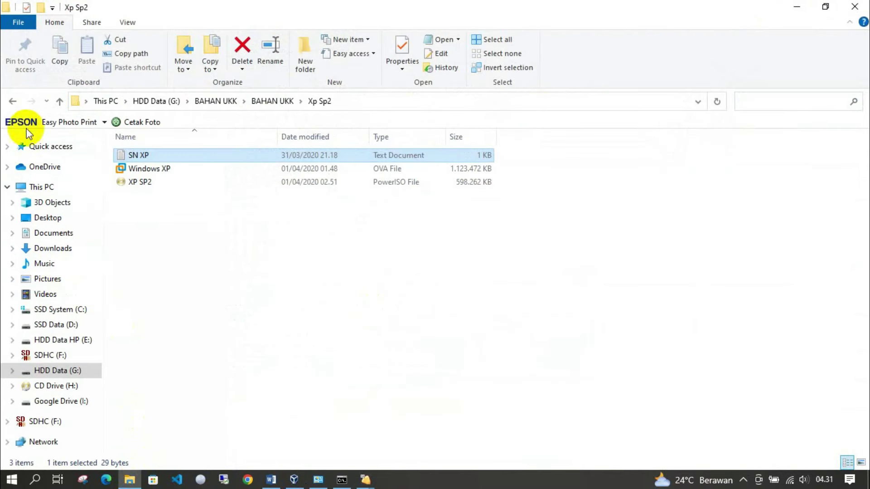
pyautogui.click(13, 101)
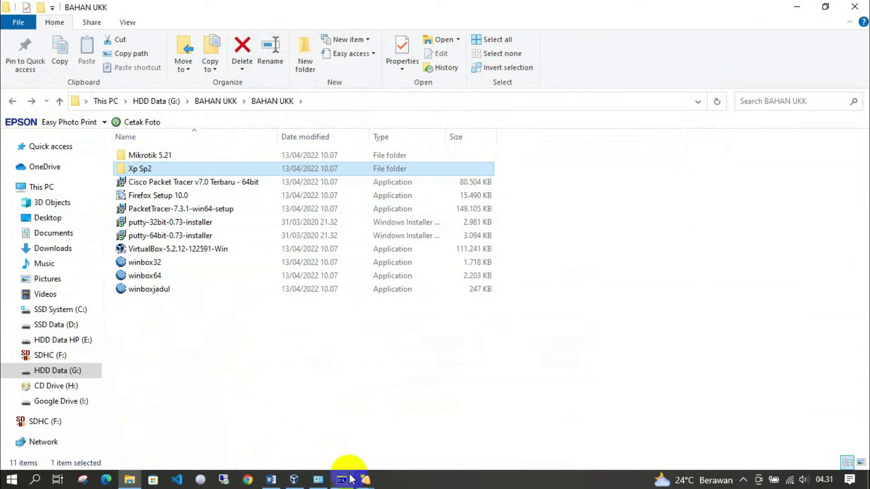
pyautogui.moveTo(365, 478)
pyautogui.click(408, 417)
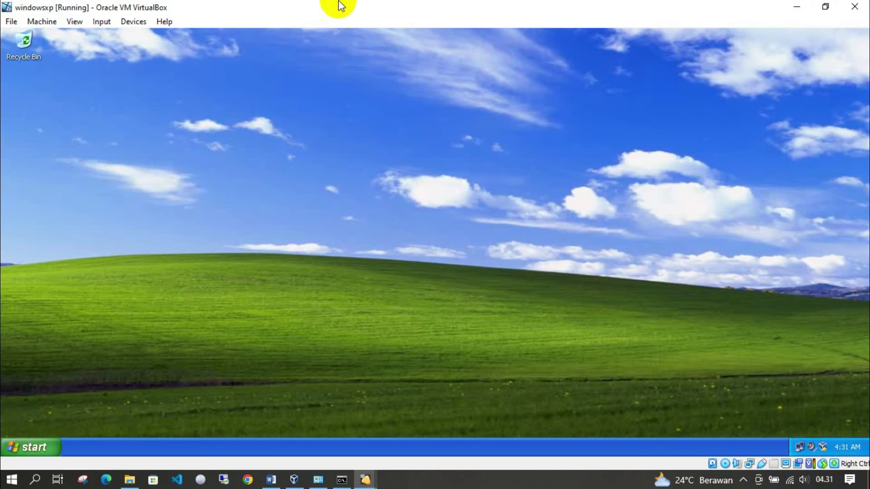
pyautogui.click(825, 7)
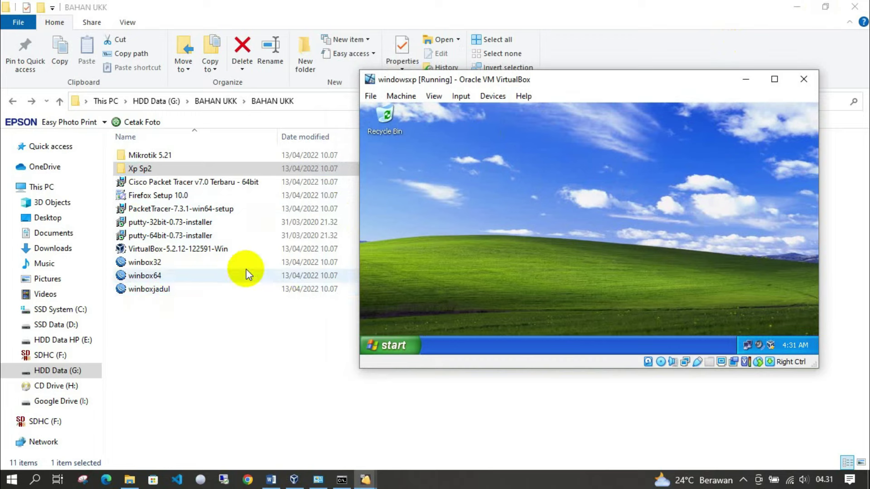
pyautogui.click(156, 195)
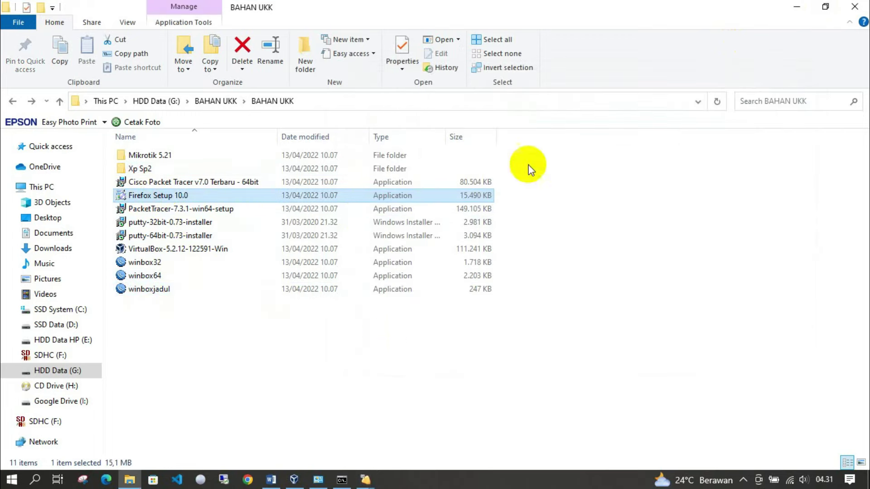
pyautogui.click(825, 6)
# Step: Drag Firefox Setup 10.0 and the PuTTY installer from the host onto the XP guest desktop
pyautogui.moveTo(561, 79); pyautogui.dragTo(620, 80)
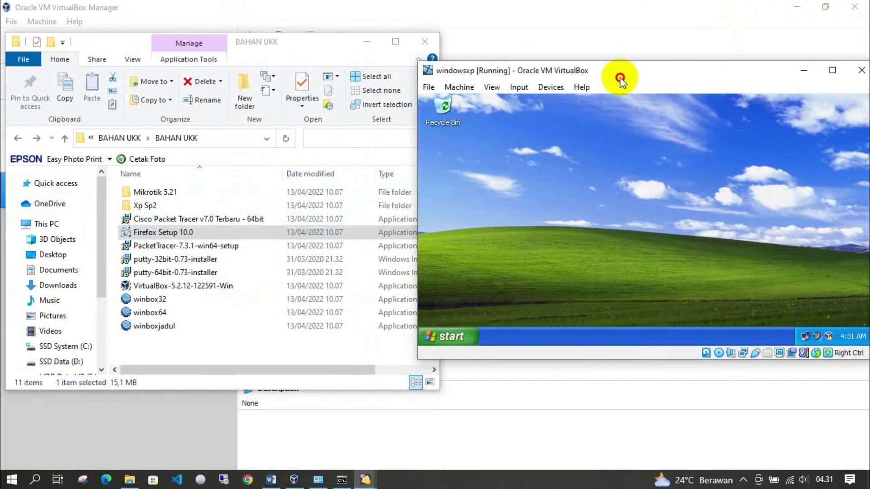
pyautogui.moveTo(145, 231); pyautogui.dragTo(566, 222)
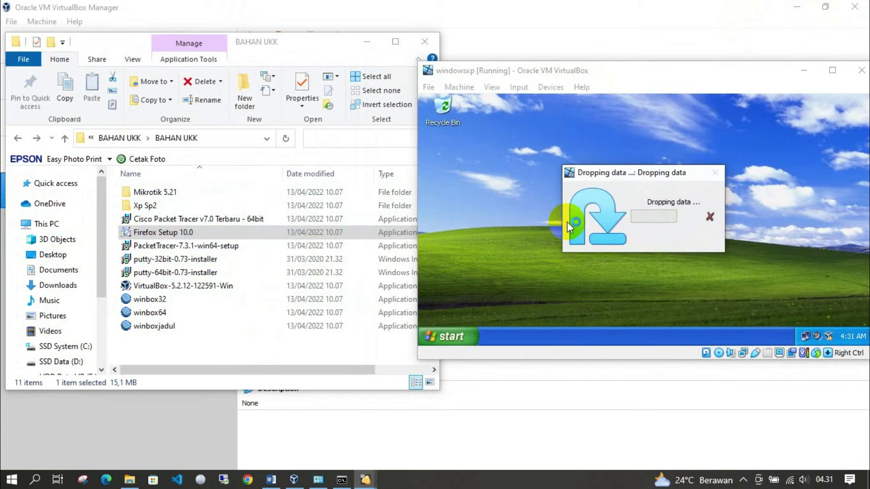
pyautogui.click(527, 216)
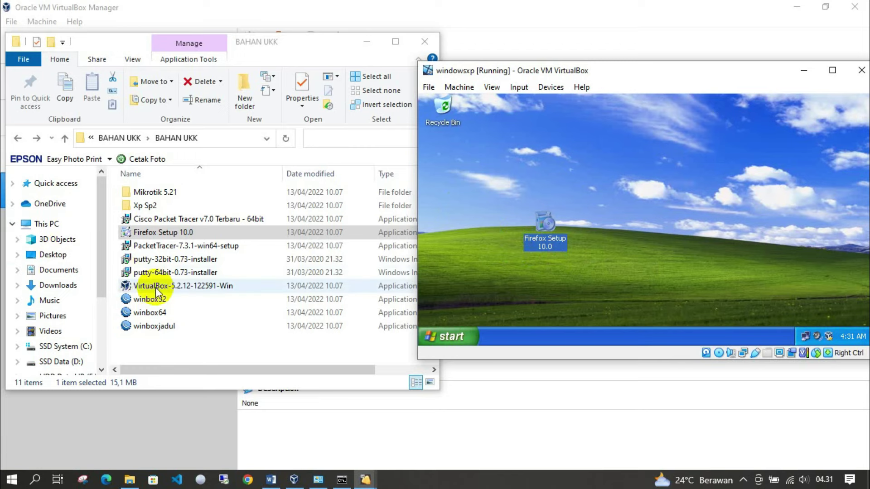
pyautogui.moveTo(132, 260); pyautogui.dragTo(489, 200)
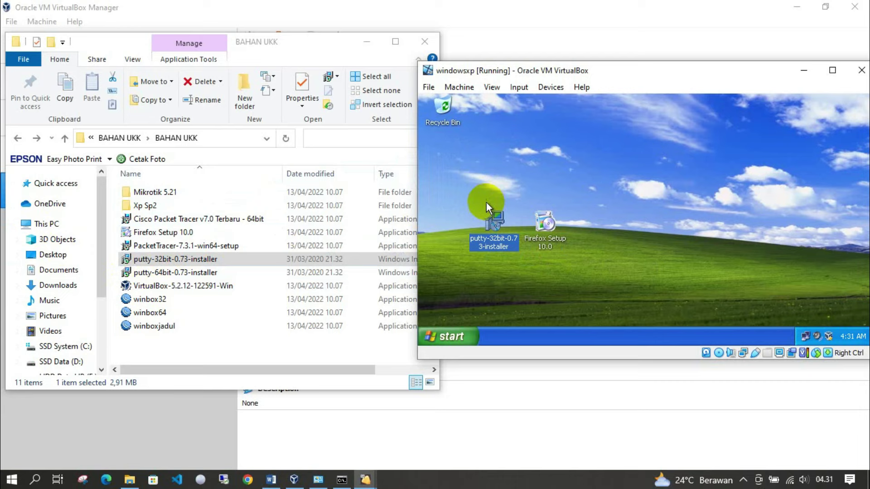
# Step: Maximize the VM and set Devices > Drag and Drop to Host To Guest
pyautogui.click(832, 70)
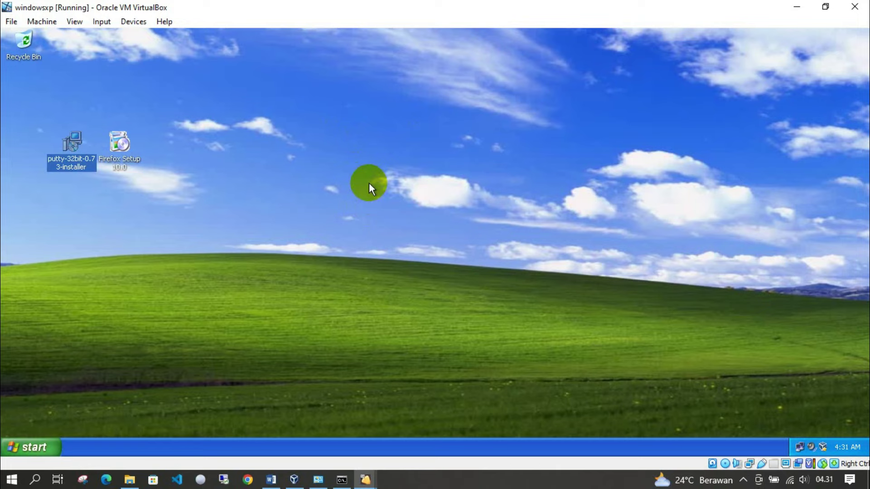
pyautogui.click(137, 21)
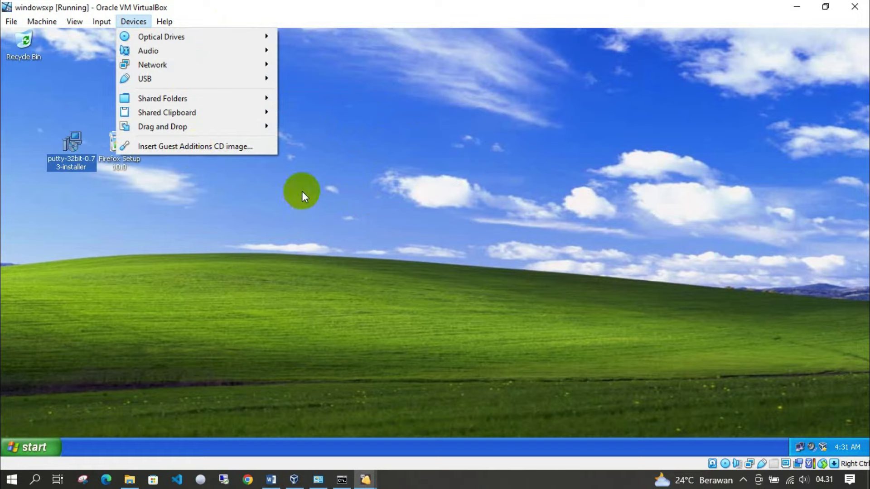
pyautogui.moveTo(211, 125)
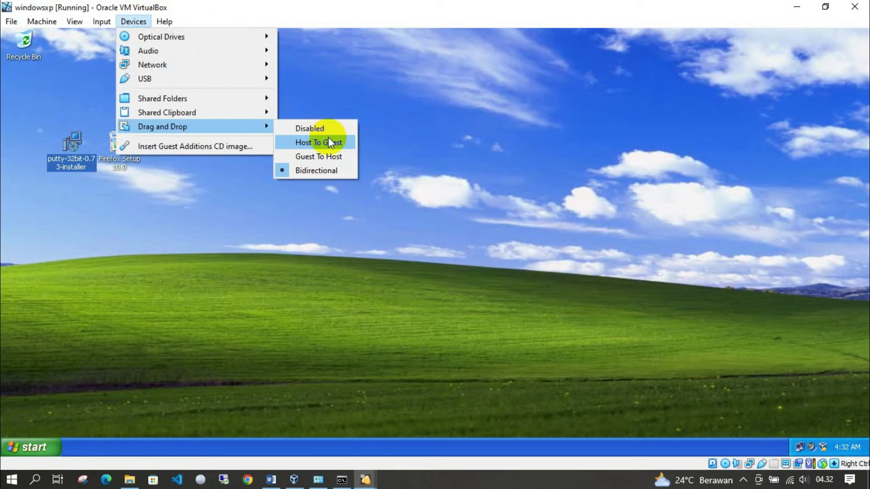
pyautogui.click(315, 181)
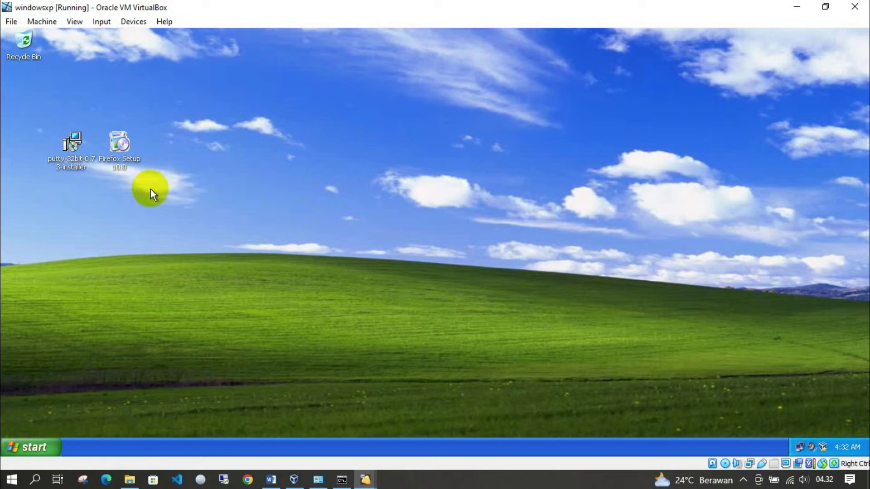
# Step: Install Firefox 10.0 with the Standar setup type, then launch it choosing 'Jangan impor apa pun'
pyautogui.doubleClick(120, 145)
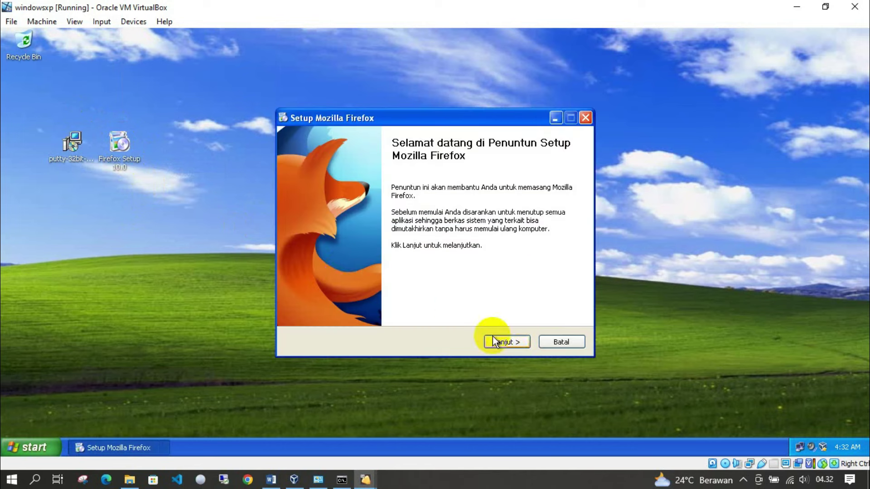
pyautogui.click(505, 341)
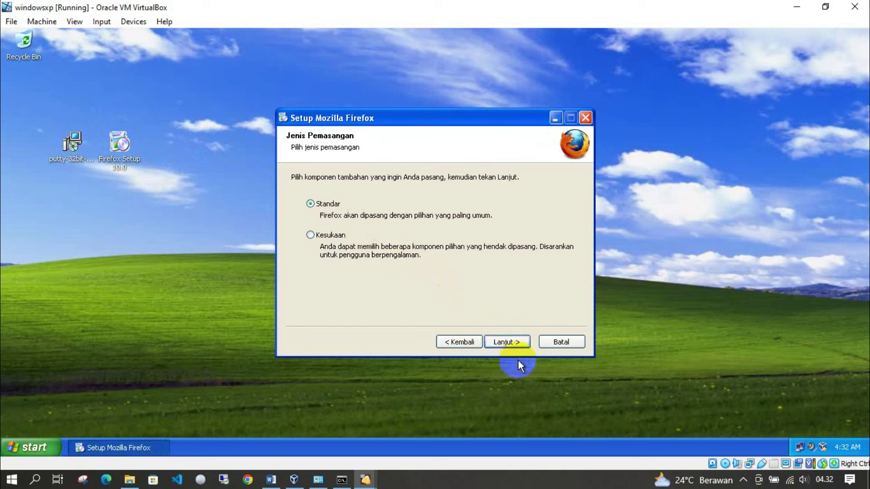
pyautogui.click(517, 339)
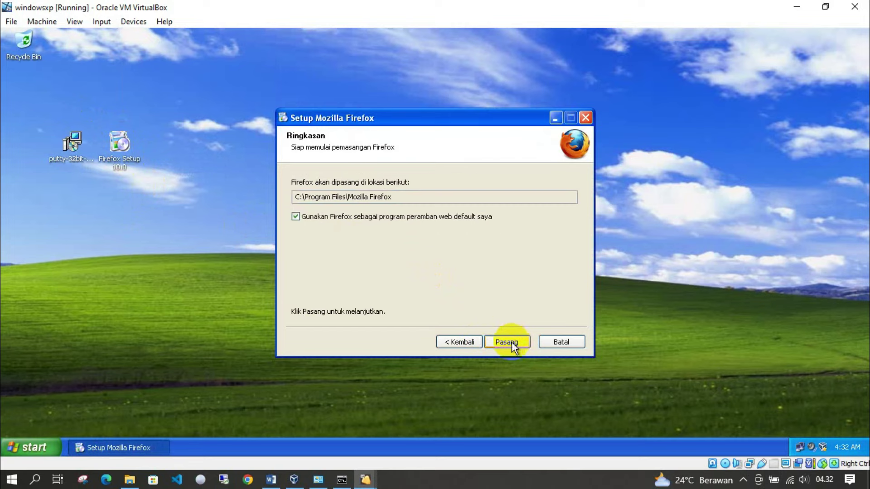
pyautogui.click(512, 344)
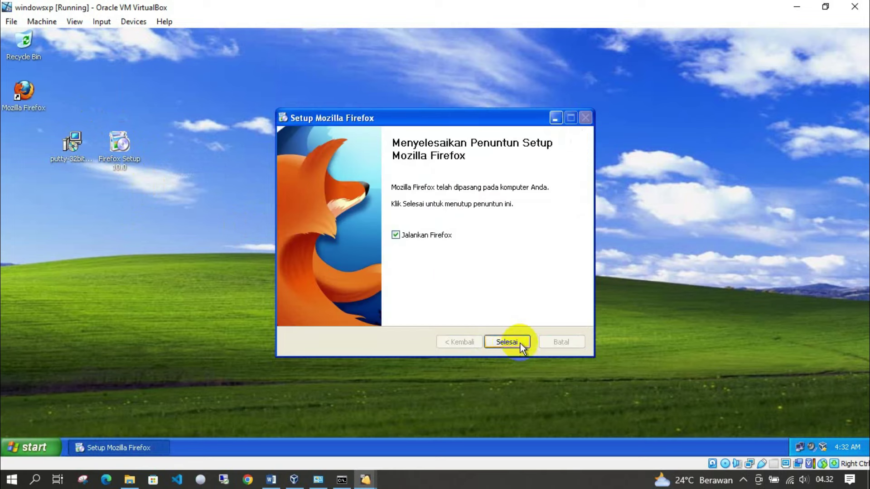
pyautogui.click(520, 343)
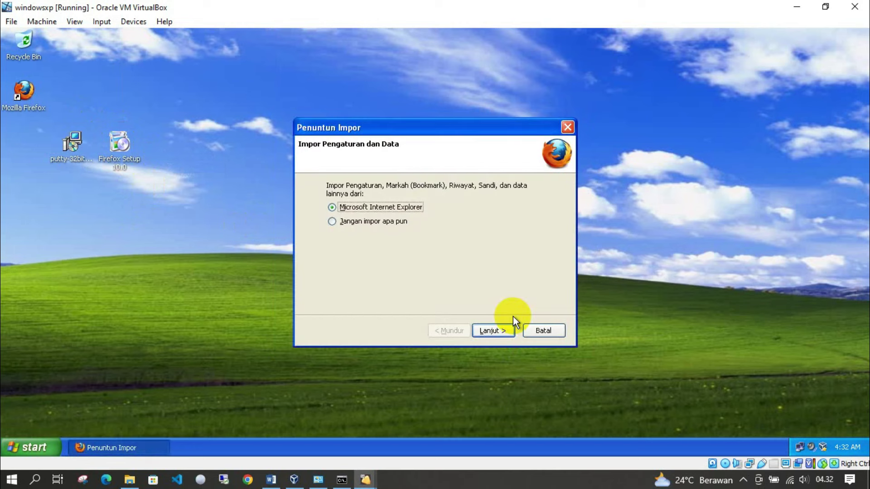
pyautogui.click(353, 224)
pyautogui.click(489, 329)
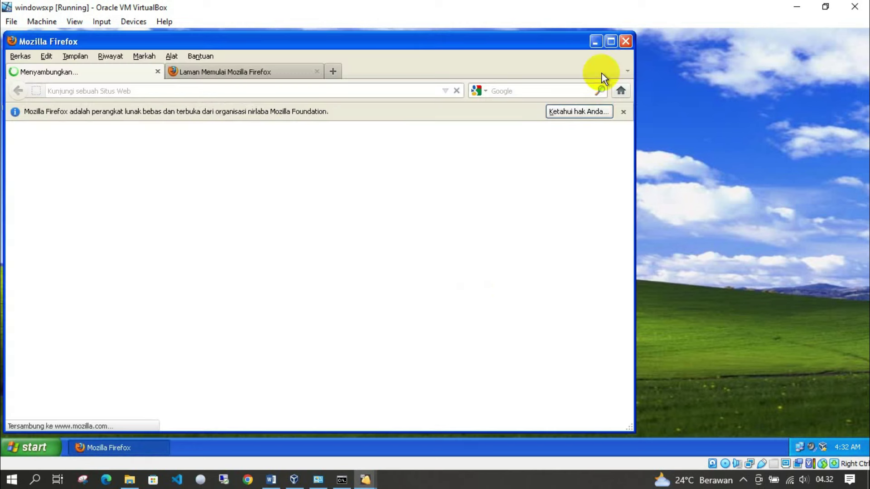
# Step: Maximize Firefox, close the untrusted-connection tab, load google.com, then close the browser
pyautogui.click(610, 42)
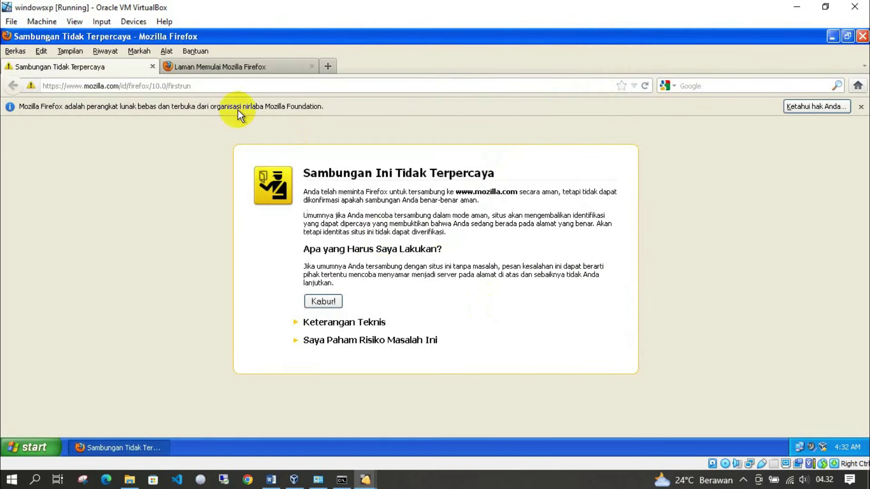
pyautogui.click(152, 67)
pyautogui.click(149, 83)
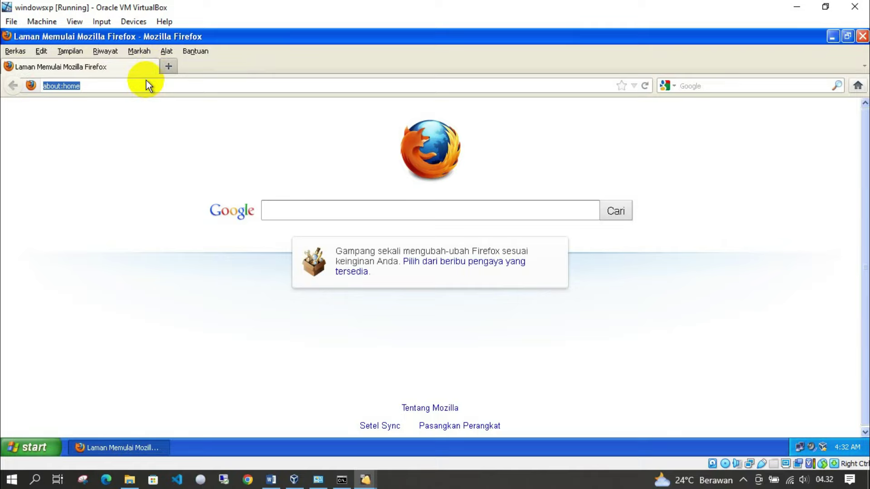
pyautogui.write('goo')
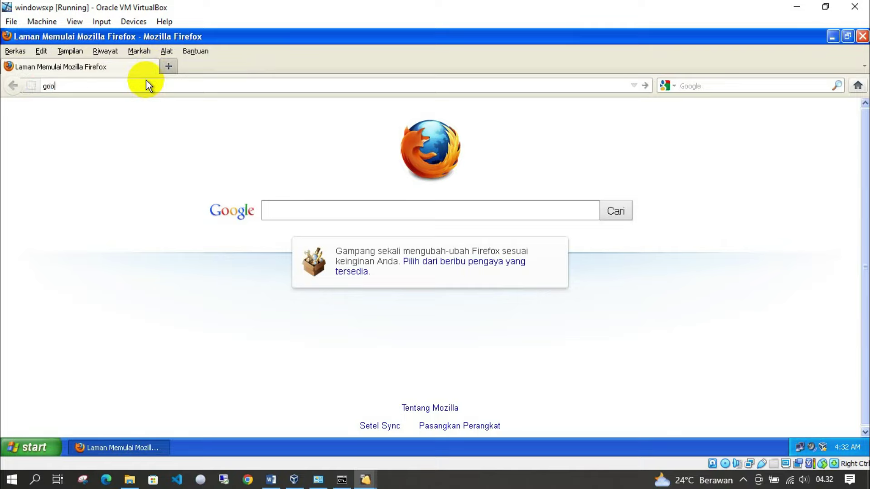
pyautogui.write('gle.com')
pyautogui.press('Return')
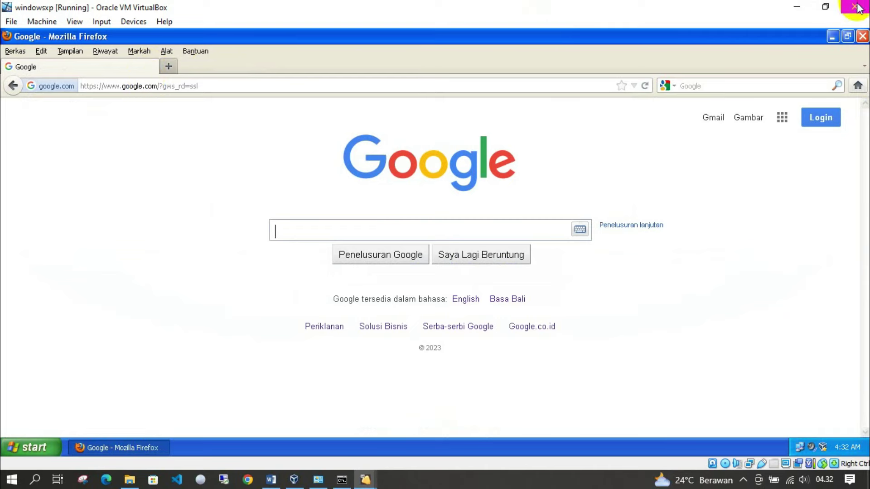
pyautogui.click(861, 36)
# Step: Refresh the XP guest desktop three times, then switch to the Word network diagram document
pyautogui.rightClick(513, 151)
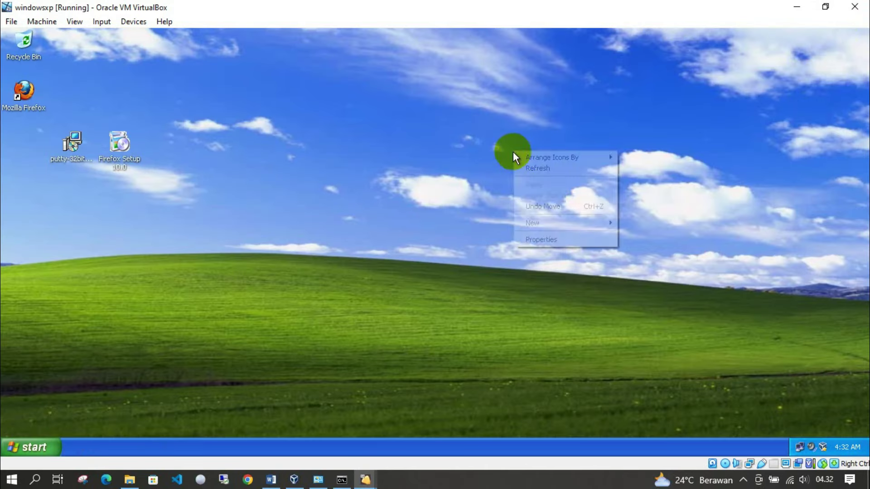
pyautogui.click(528, 173)
pyautogui.rightClick(418, 164)
pyautogui.click(438, 183)
pyautogui.rightClick(435, 176)
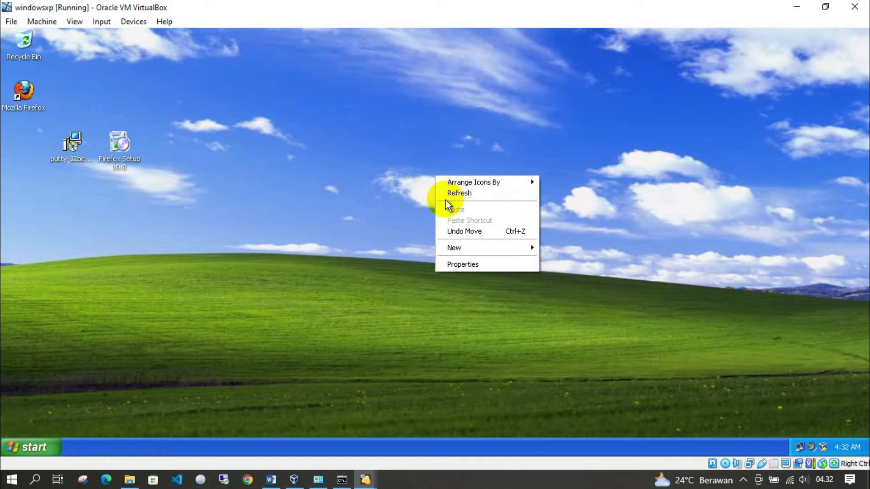
pyautogui.click(448, 194)
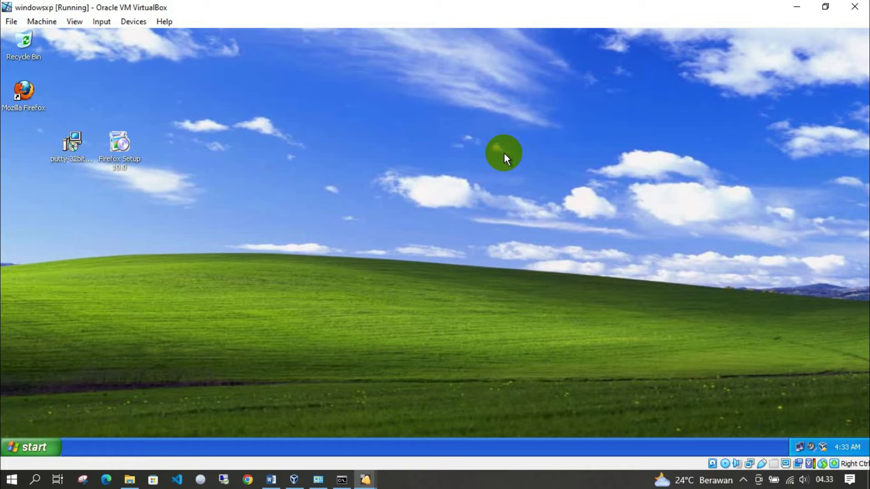
pyautogui.click(271, 479)
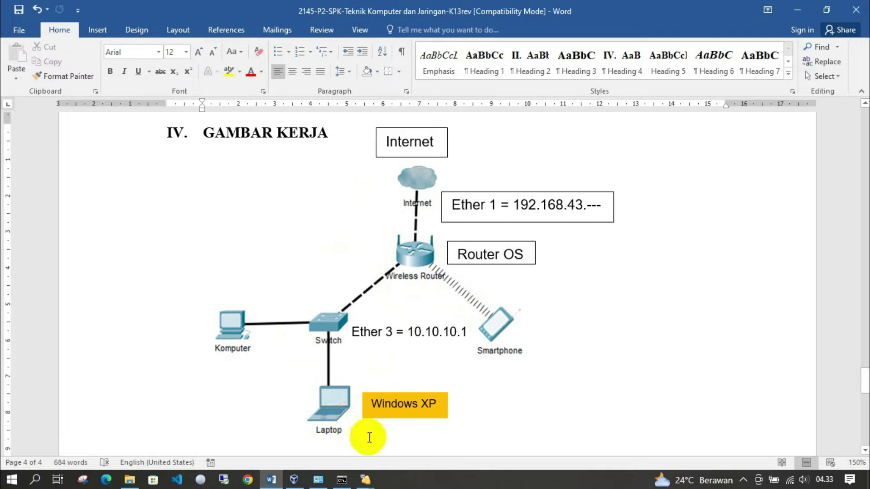
# Step: Check the Windows XP and Ether 3 = 10.10.10.1 labels in the diagram, then minimize Word
pyautogui.click(402, 410)
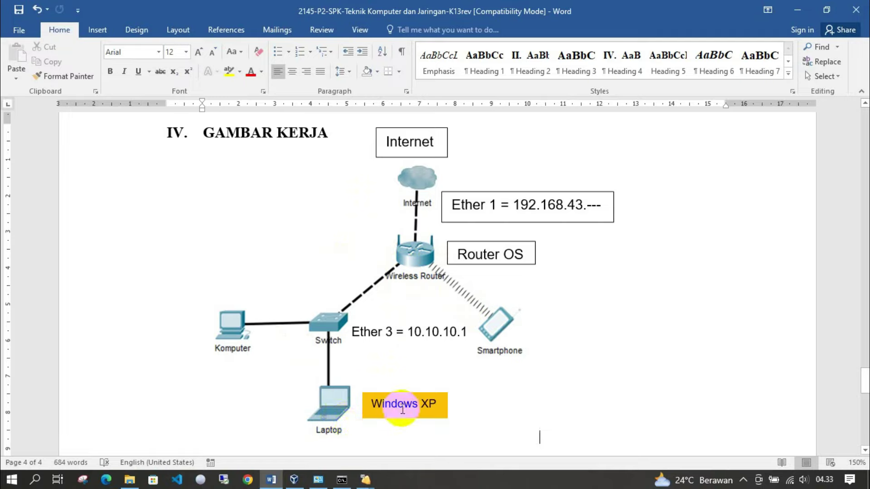
pyautogui.click(371, 335)
pyautogui.click(631, 278)
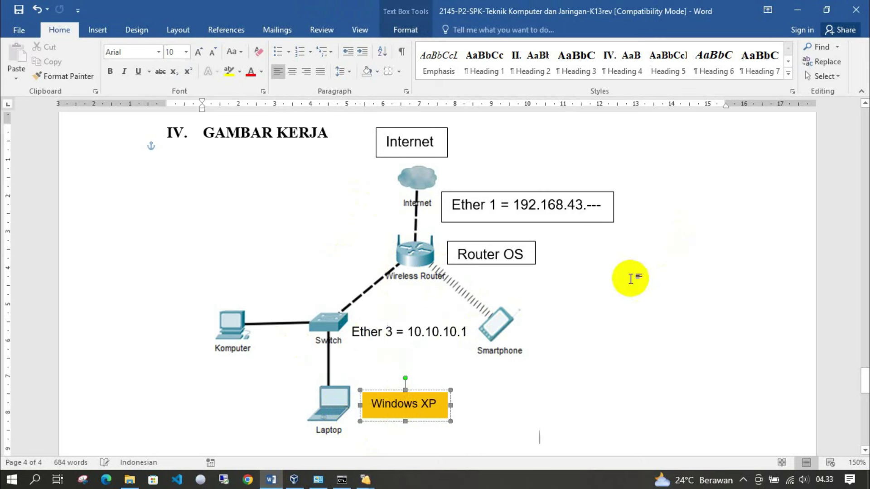
pyautogui.click(798, 9)
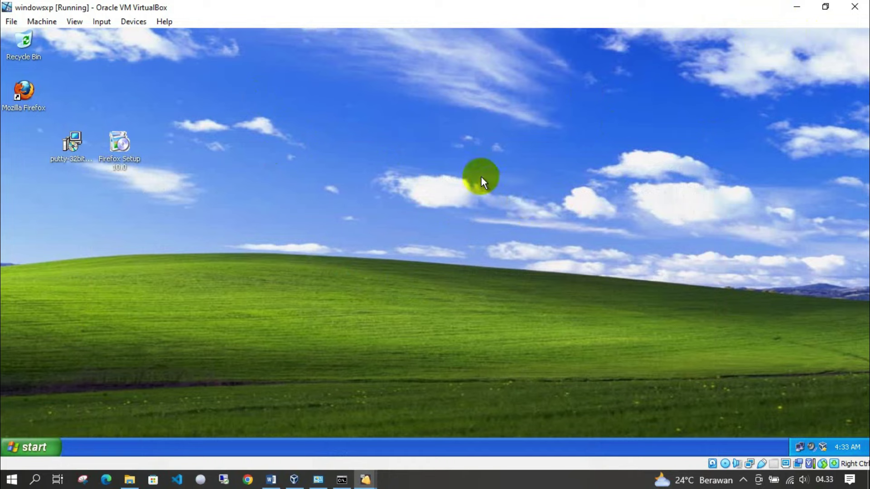
# Step: Refresh the XP desktop, open a Command Prompt from Start, and run 'ping google.com'
pyautogui.rightClick(296, 262)
pyautogui.click(313, 281)
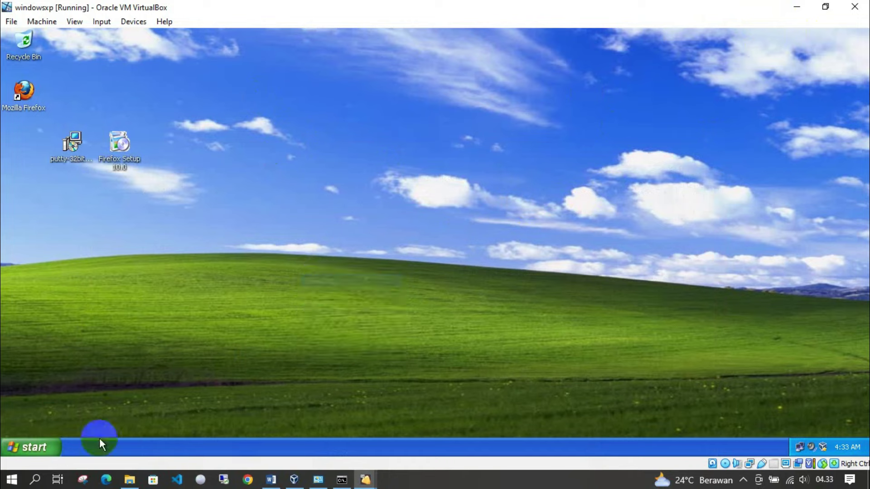
pyautogui.click(36, 448)
pyautogui.click(104, 375)
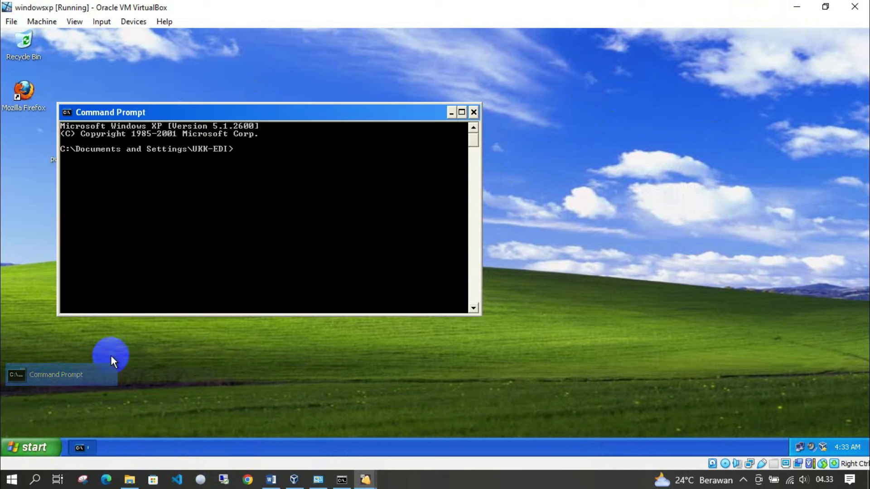
pyautogui.write('ping')
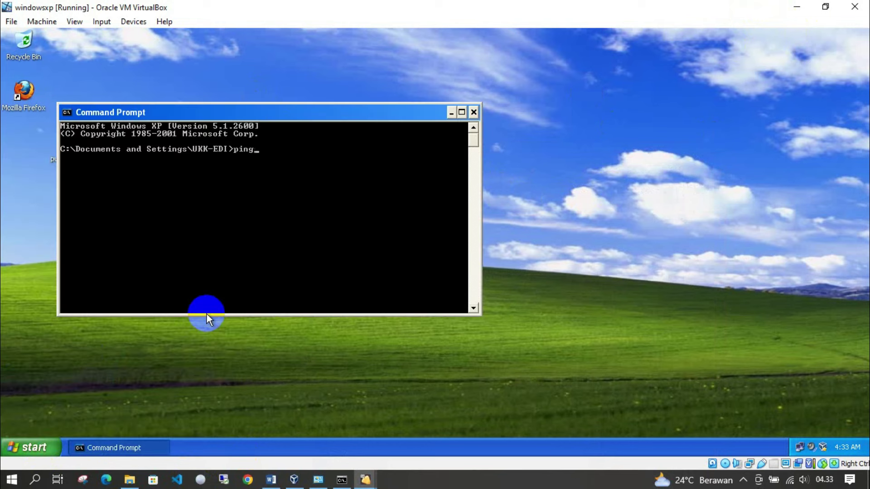
pyautogui.write(' google.com')
pyautogui.press('Return')
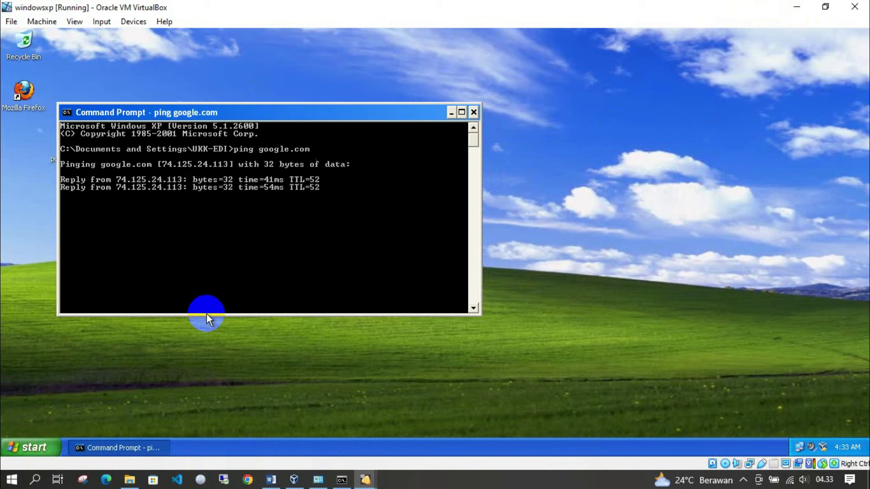